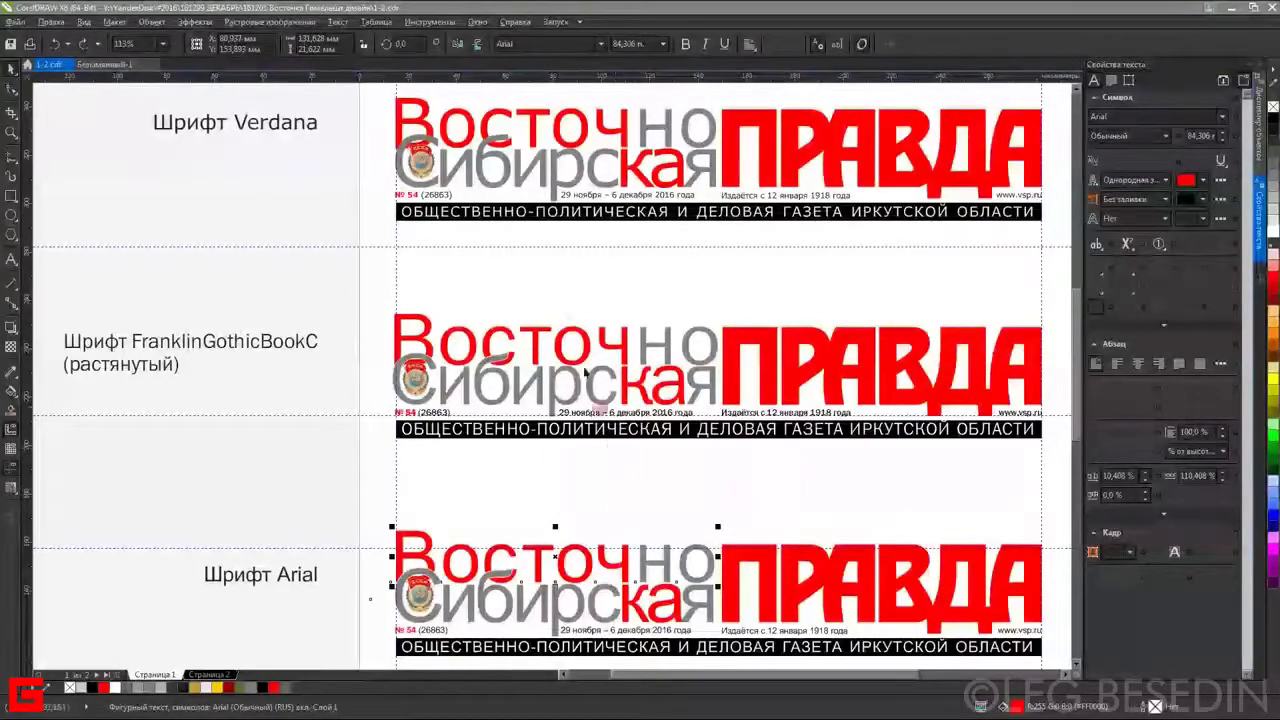
# - Remove the white outline from the "ибирская" text in the FranklinGothicBookC masthead and inspect where its "б" overlaps the red "с"
pyautogui.click(517, 259)
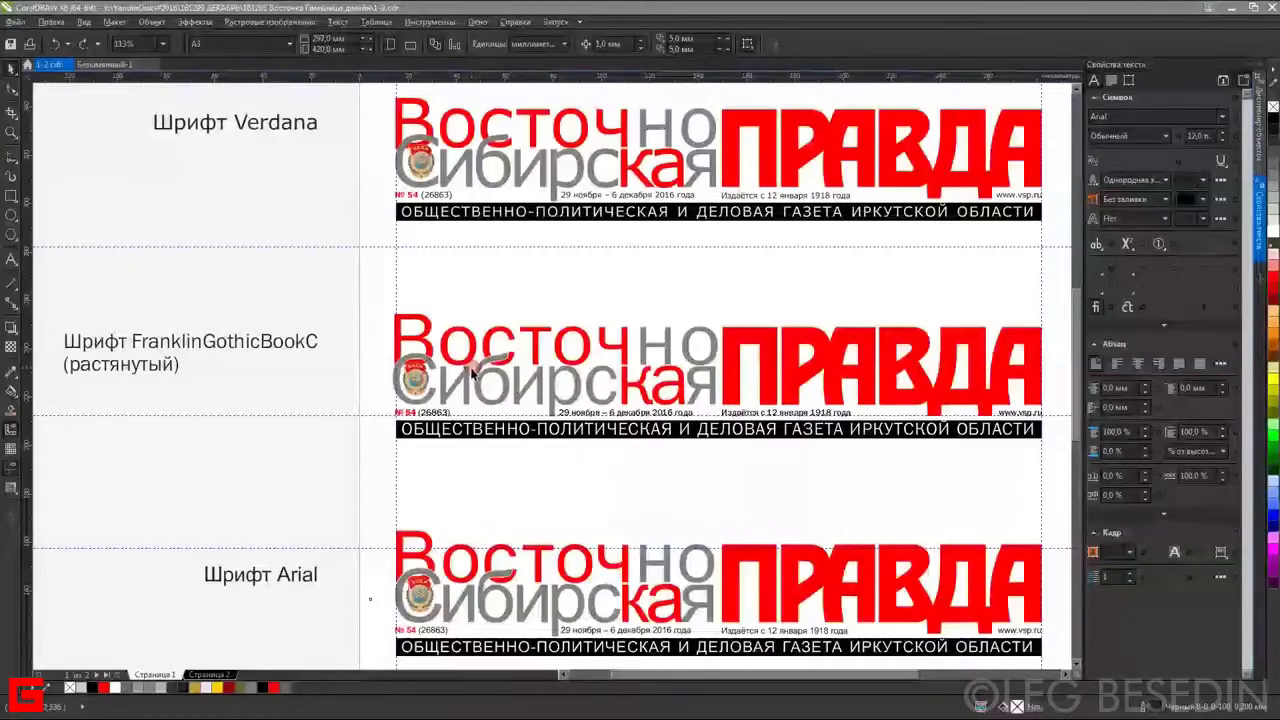
pyautogui.scroll(4, 476, 371)
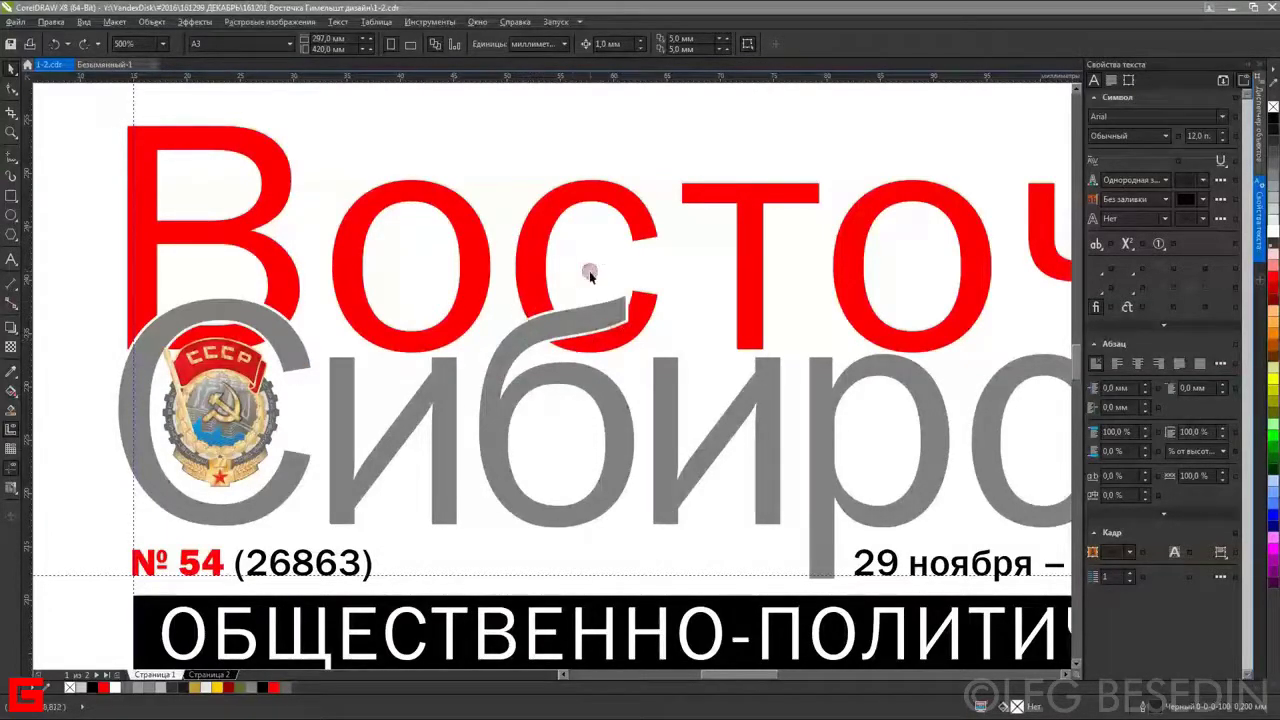
pyautogui.click(557, 346)
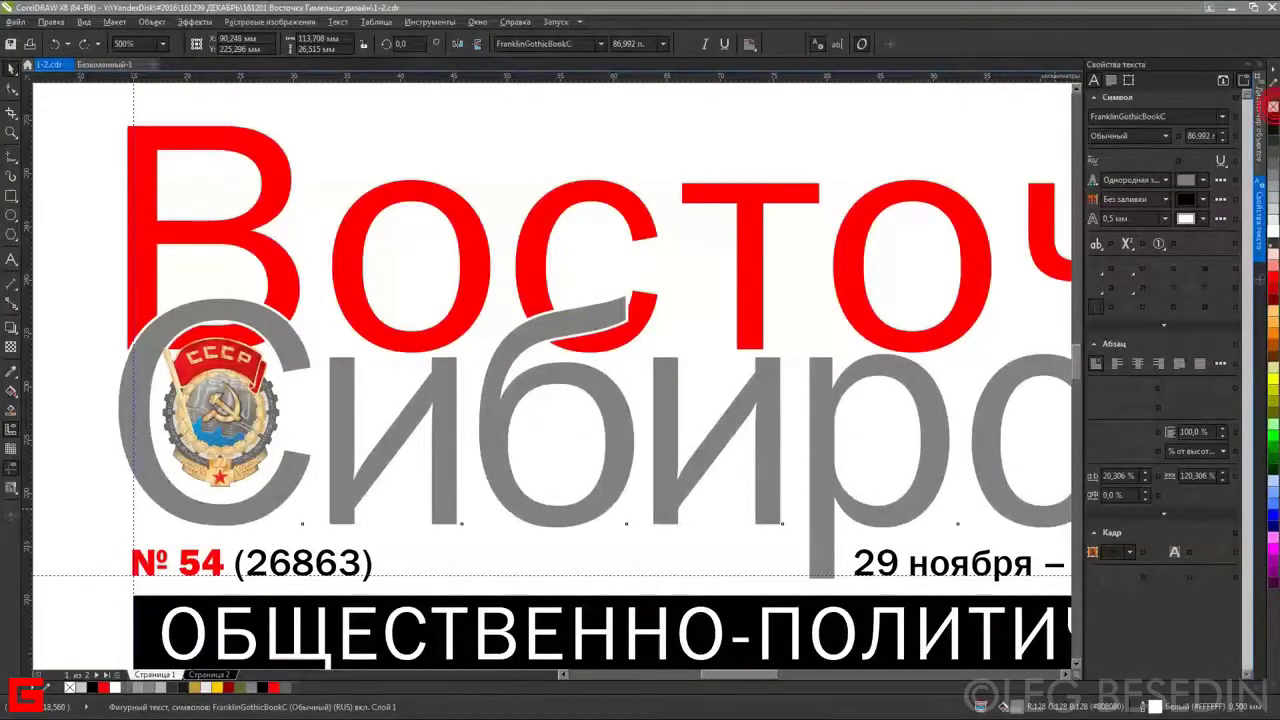
pyautogui.rightClick(1273, 106)
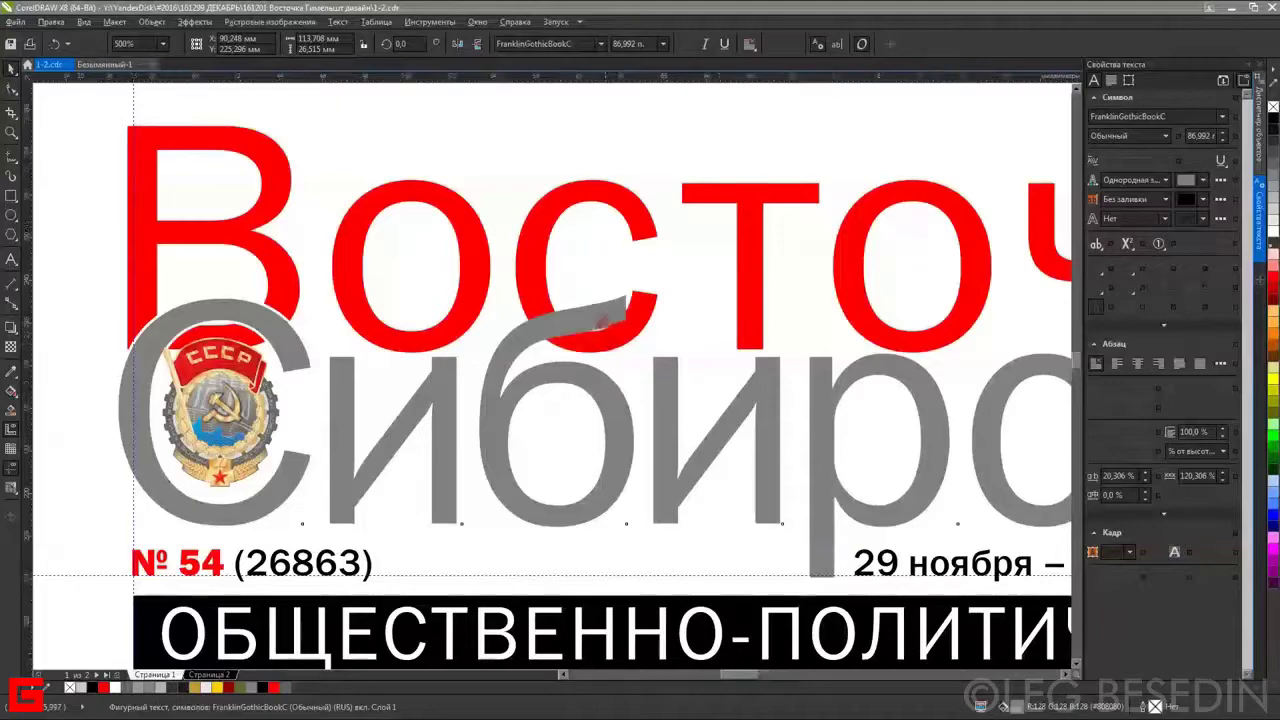
pyautogui.scroll(3, 592, 348)
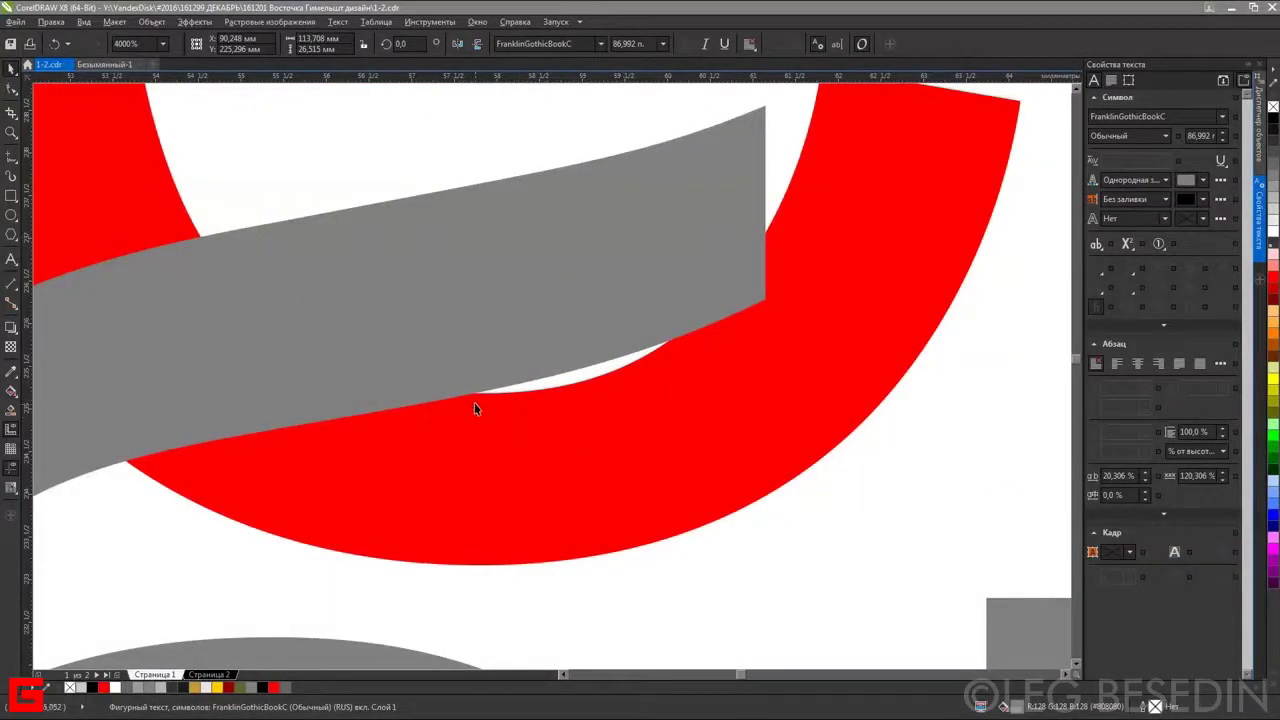
pyautogui.click(614, 366)
pyautogui.scroll(-3, 615, 371)
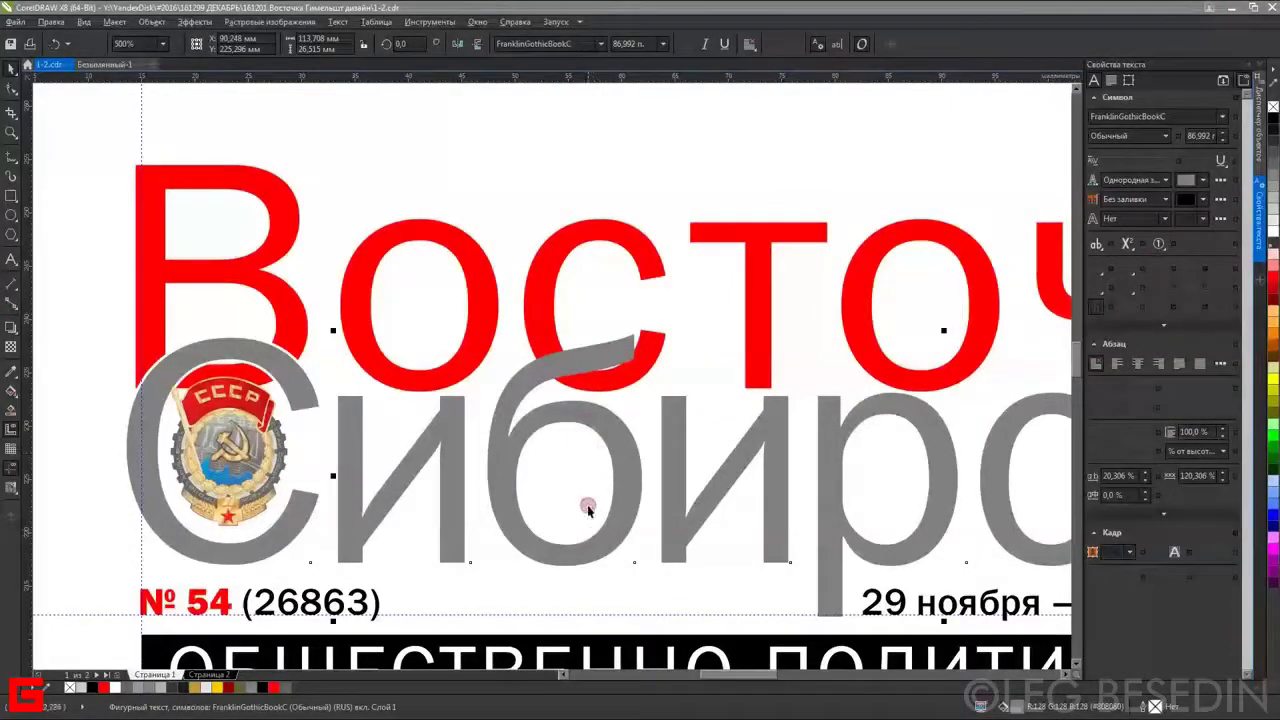
# - Undo the outline removal on the "ибирская" text and check the outline settings of the large "С" beside it
pyautogui.click(179, 367)
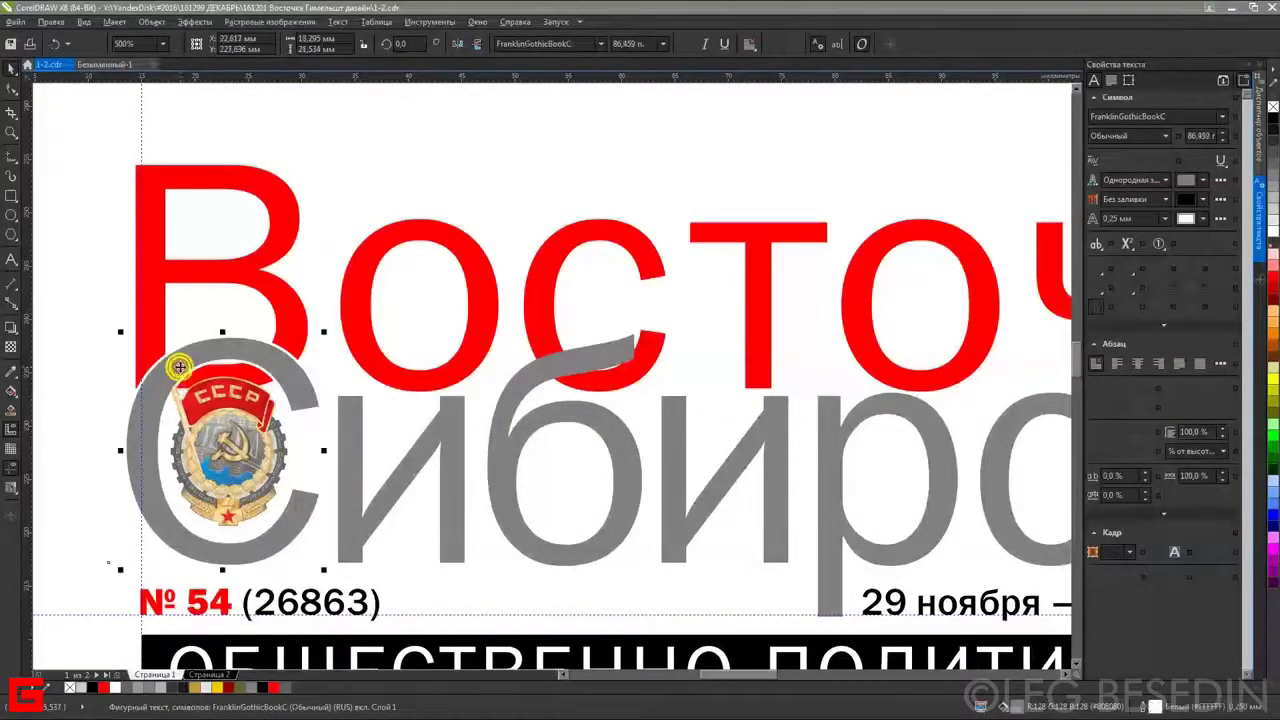
pyautogui.click(588, 368)
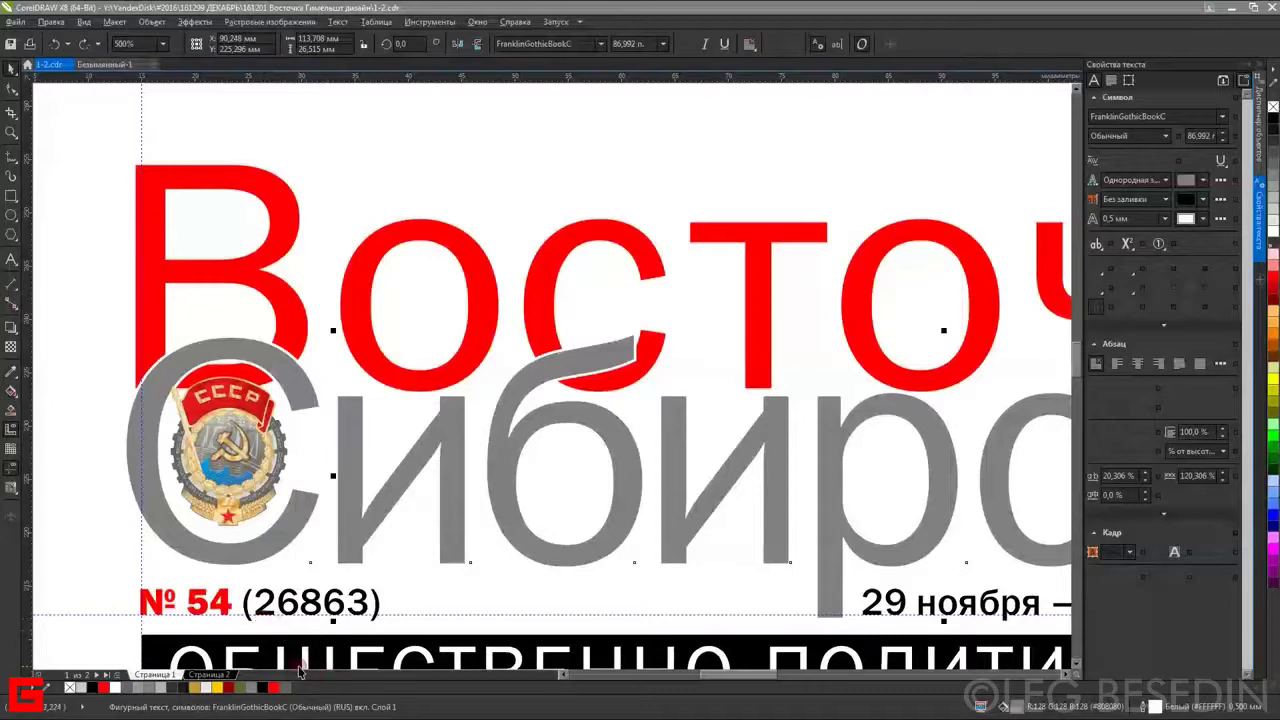
pyautogui.click(125, 650)
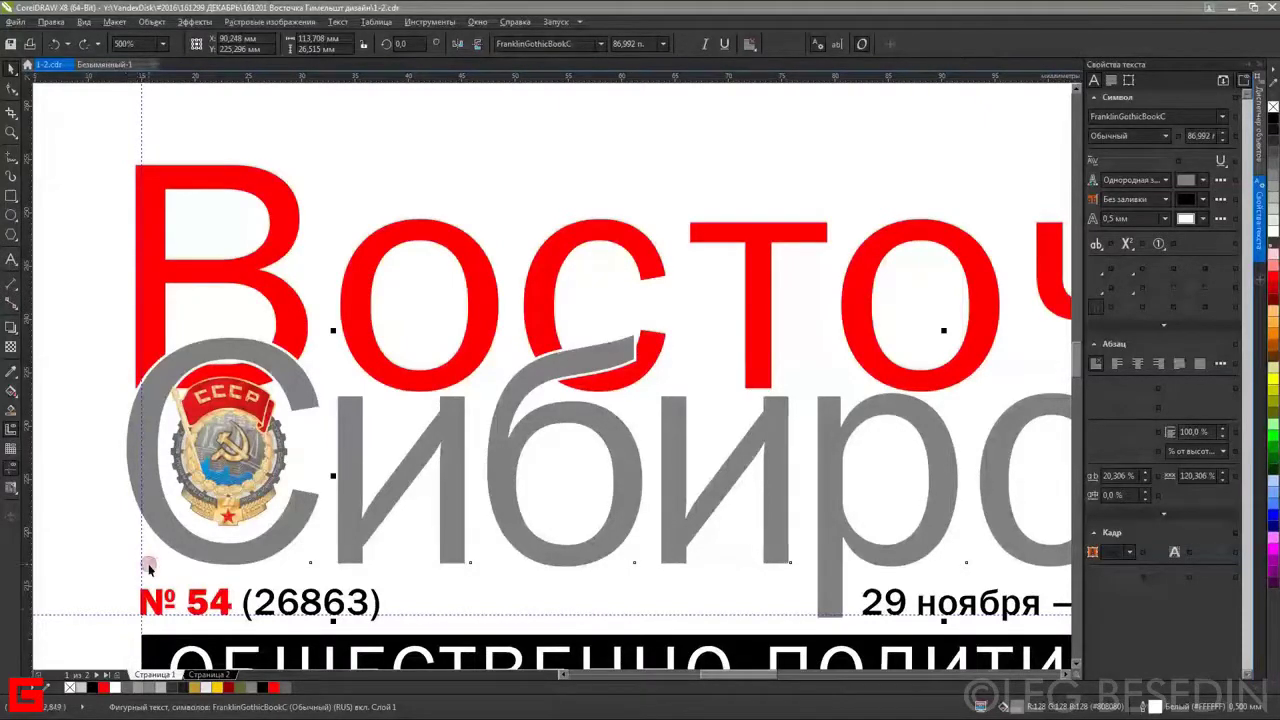
# - Examine the Verdana masthead, especially where the grey "С" and "б" overlap the red letters of "Восточно"
pyautogui.scroll(-2, 525, 250)
pyautogui.scroll(-4, 525, 250)
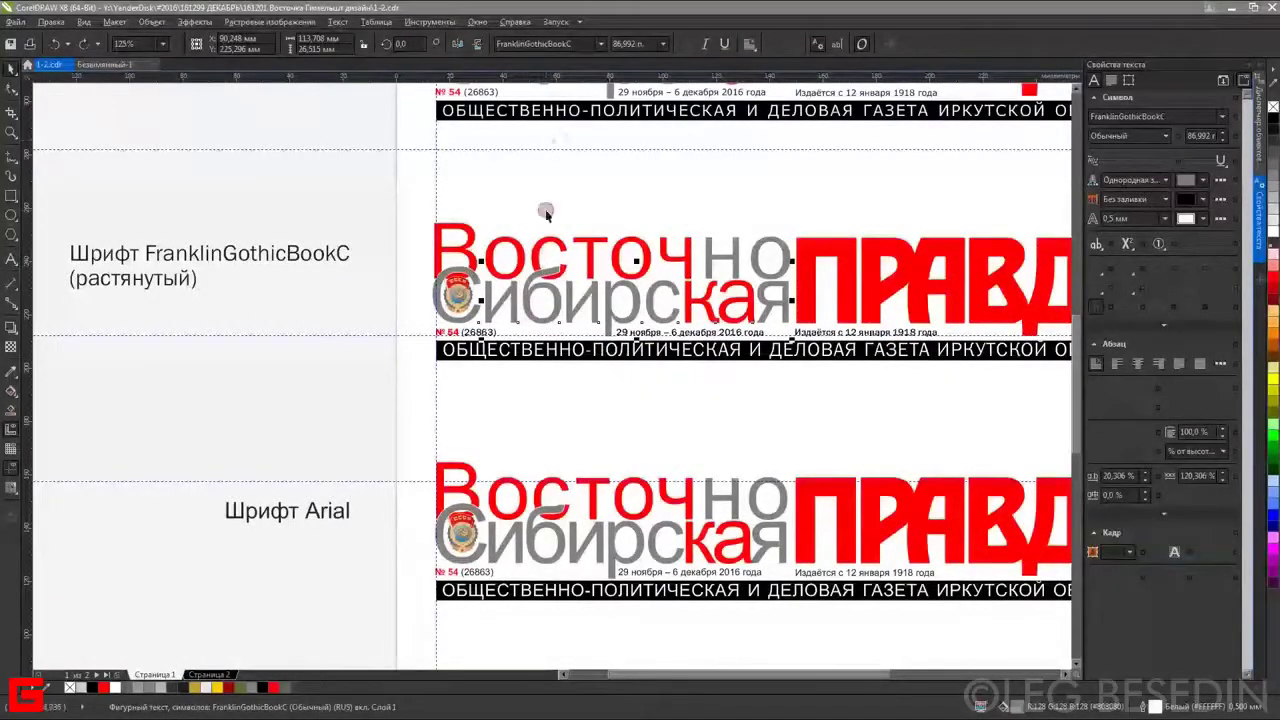
pyautogui.moveTo(561, 142); pyautogui.dragTo(508, 452)
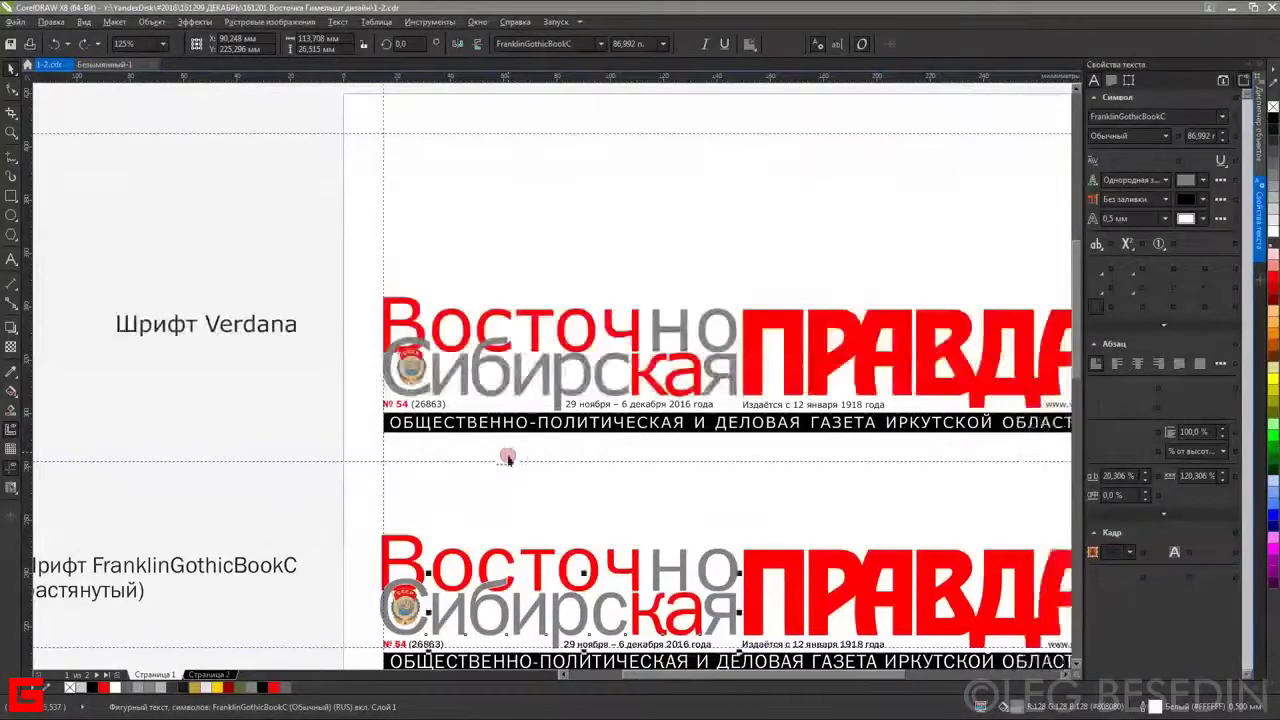
pyautogui.scroll(4, 430, 343)
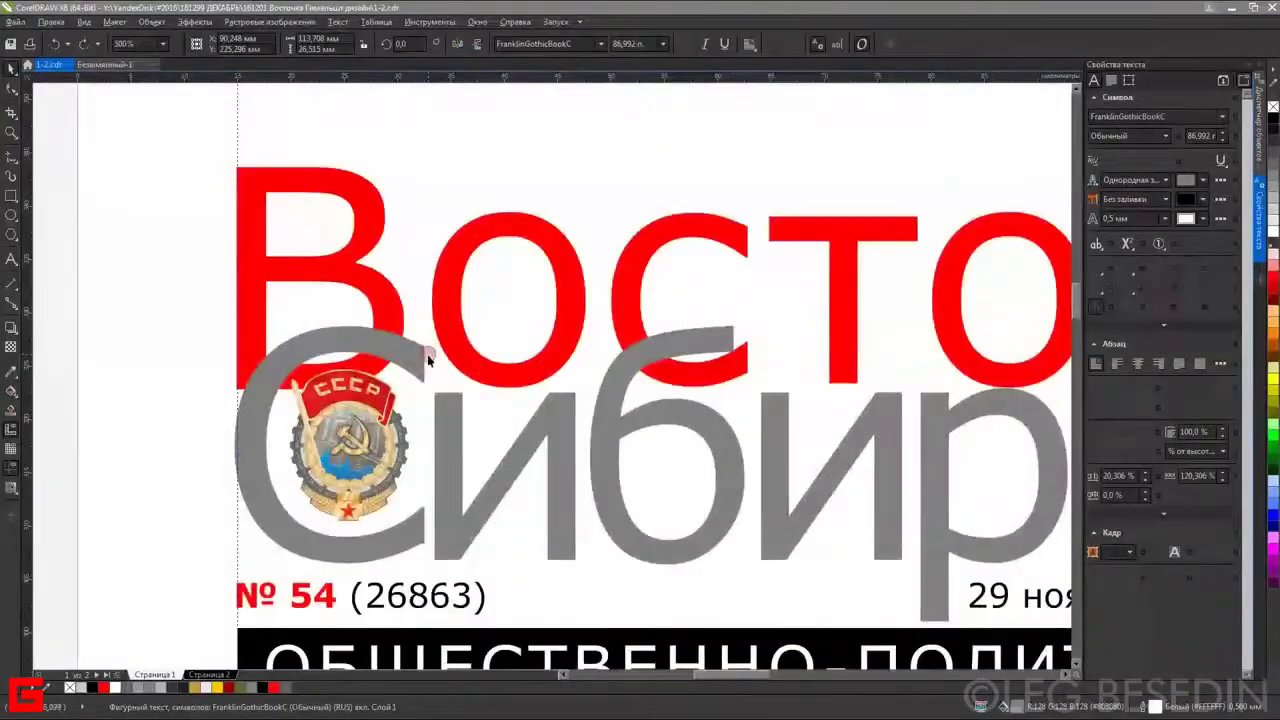
pyautogui.scroll(-2, 510, 375)
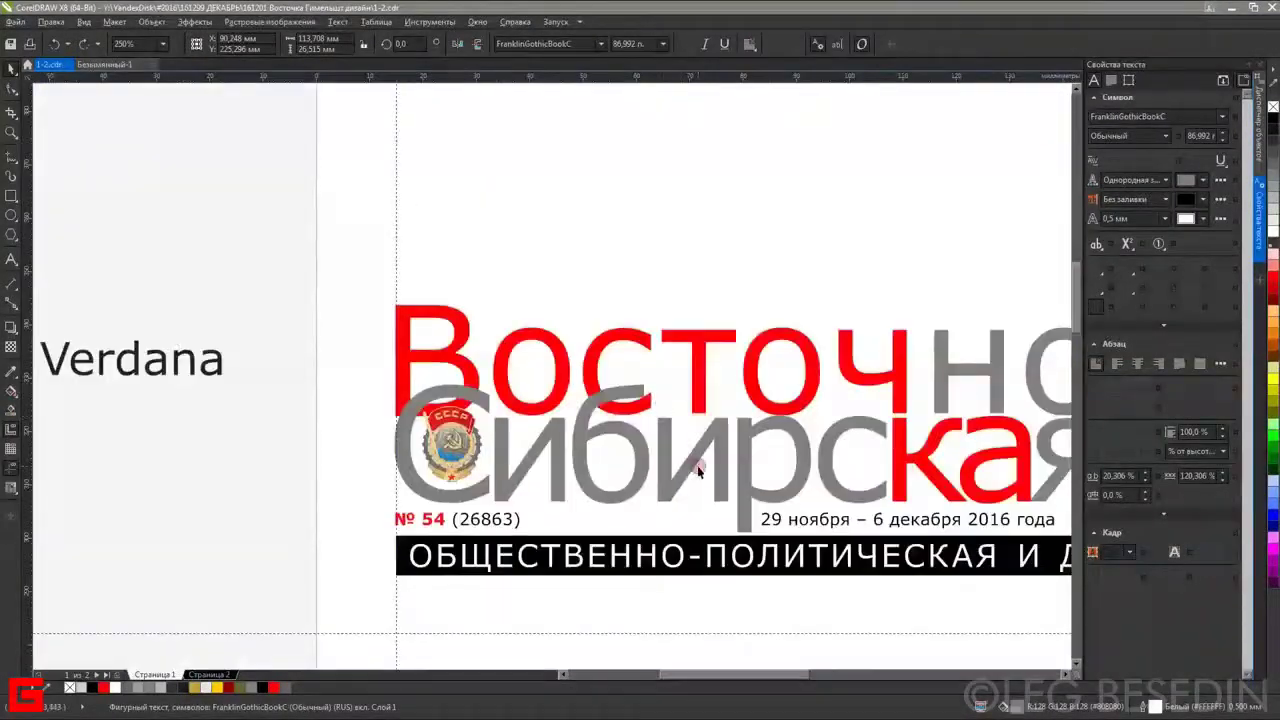
pyautogui.scroll(-3, 510, 375)
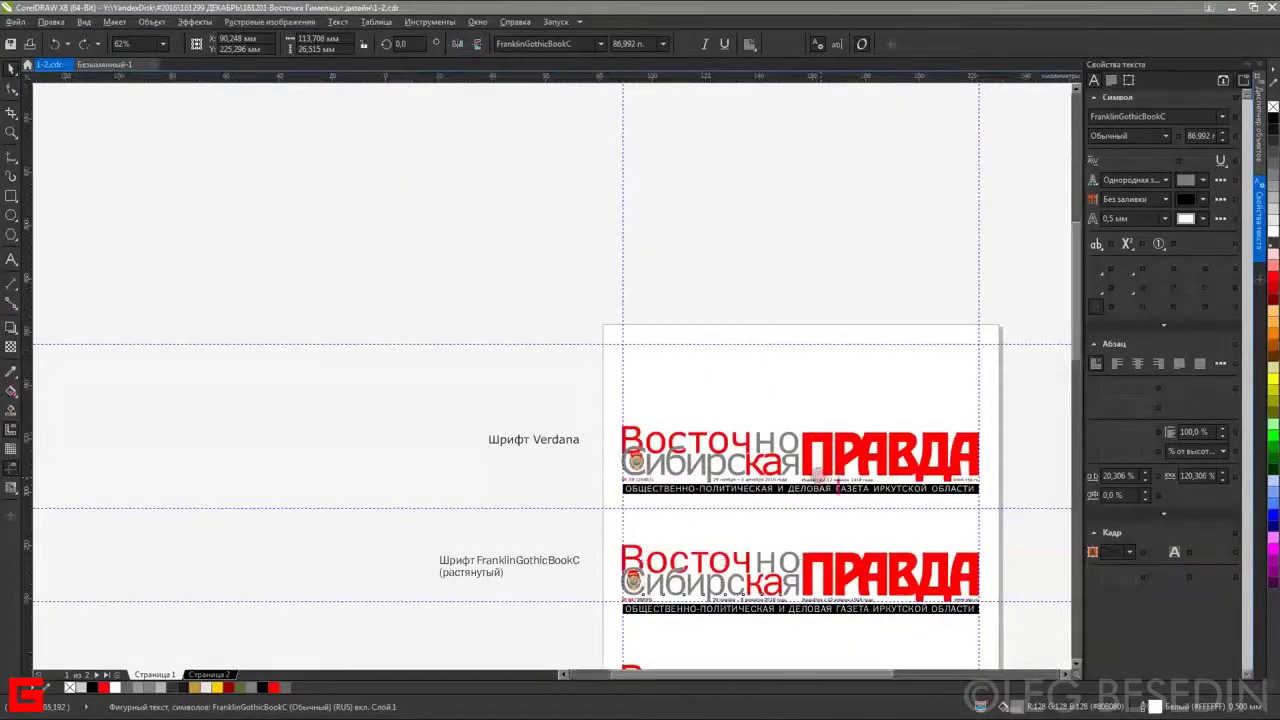
pyautogui.scroll(3, 828, 488)
pyautogui.scroll(-1, 553, 445)
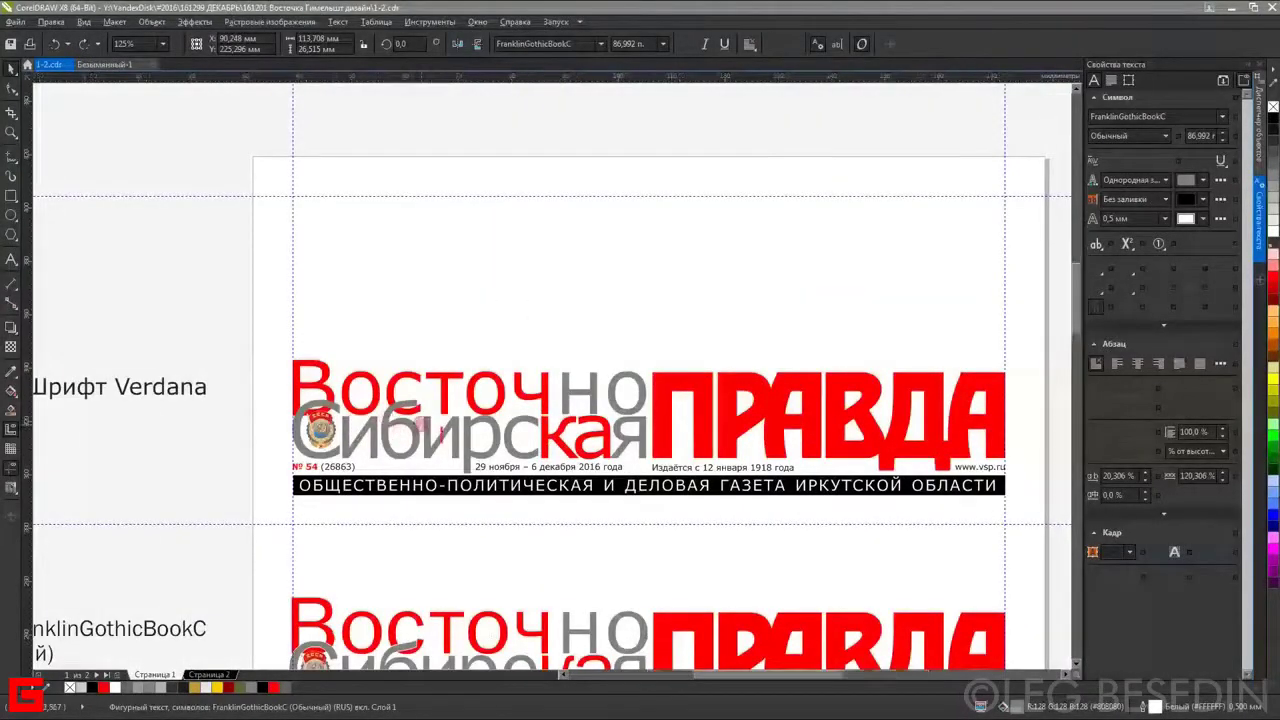
pyautogui.scroll(2, 378, 421)
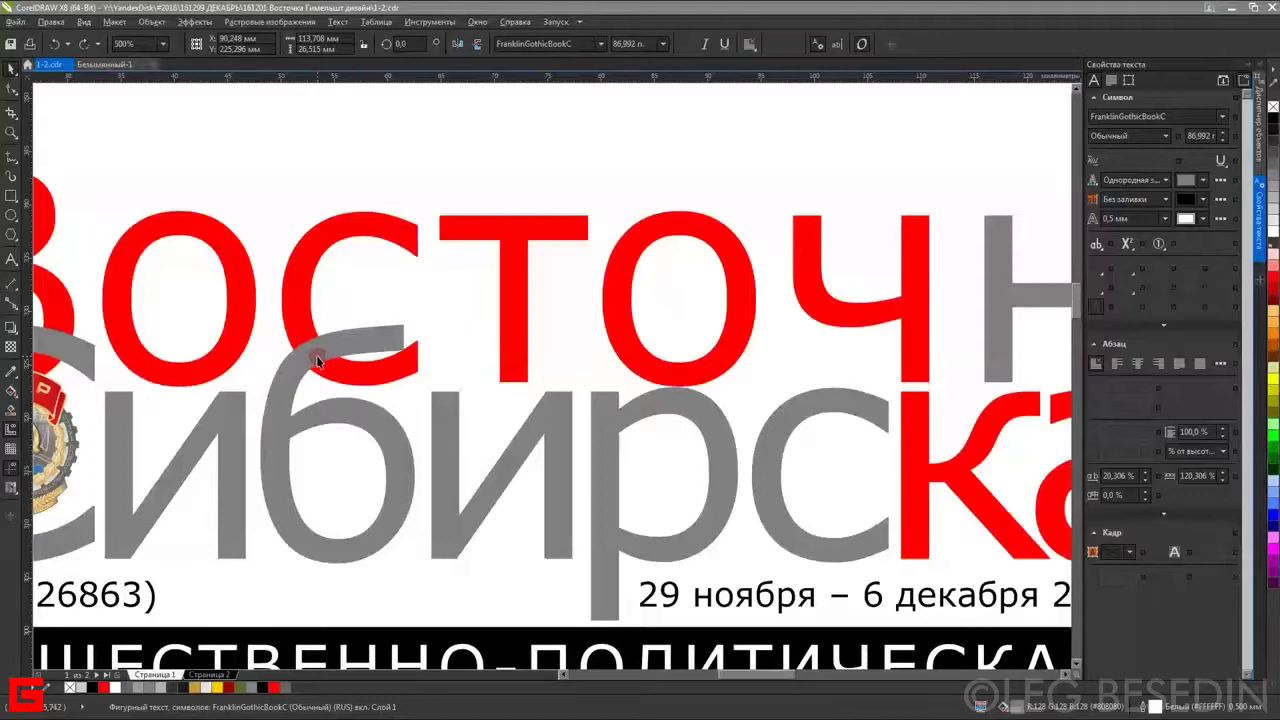
pyautogui.scroll(-2, 343, 392)
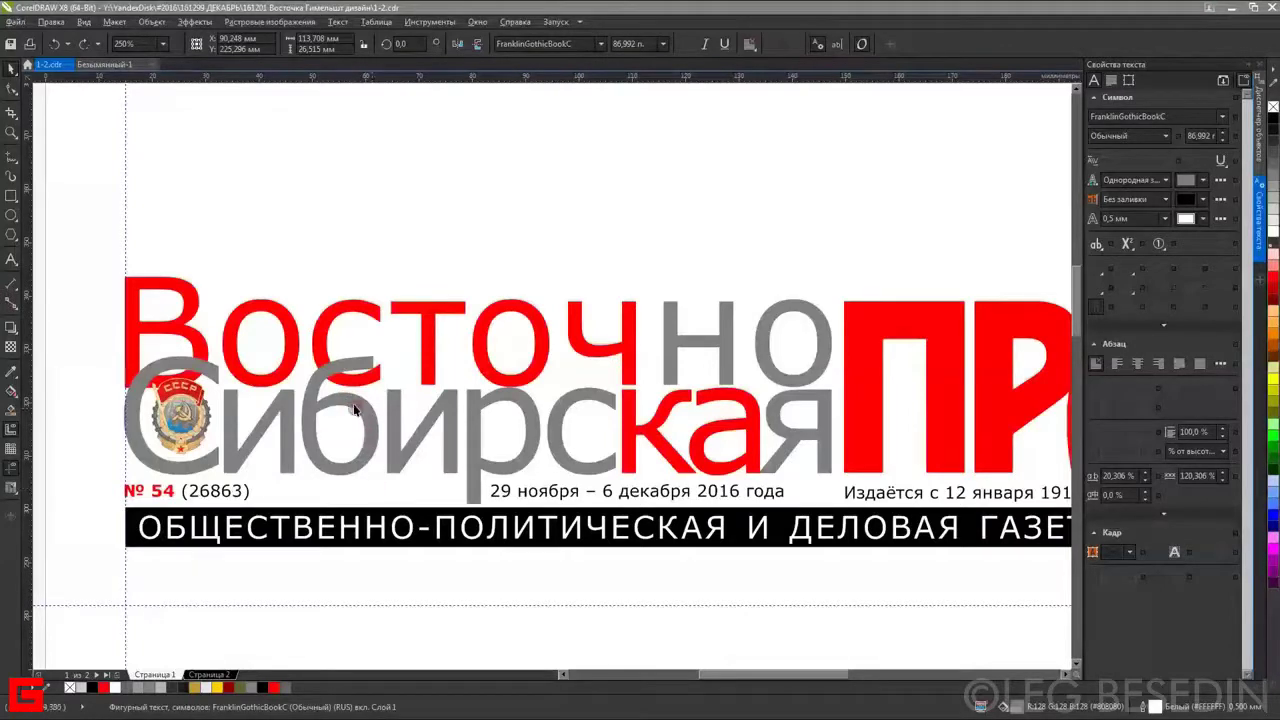
pyautogui.scroll(10, 337, 346)
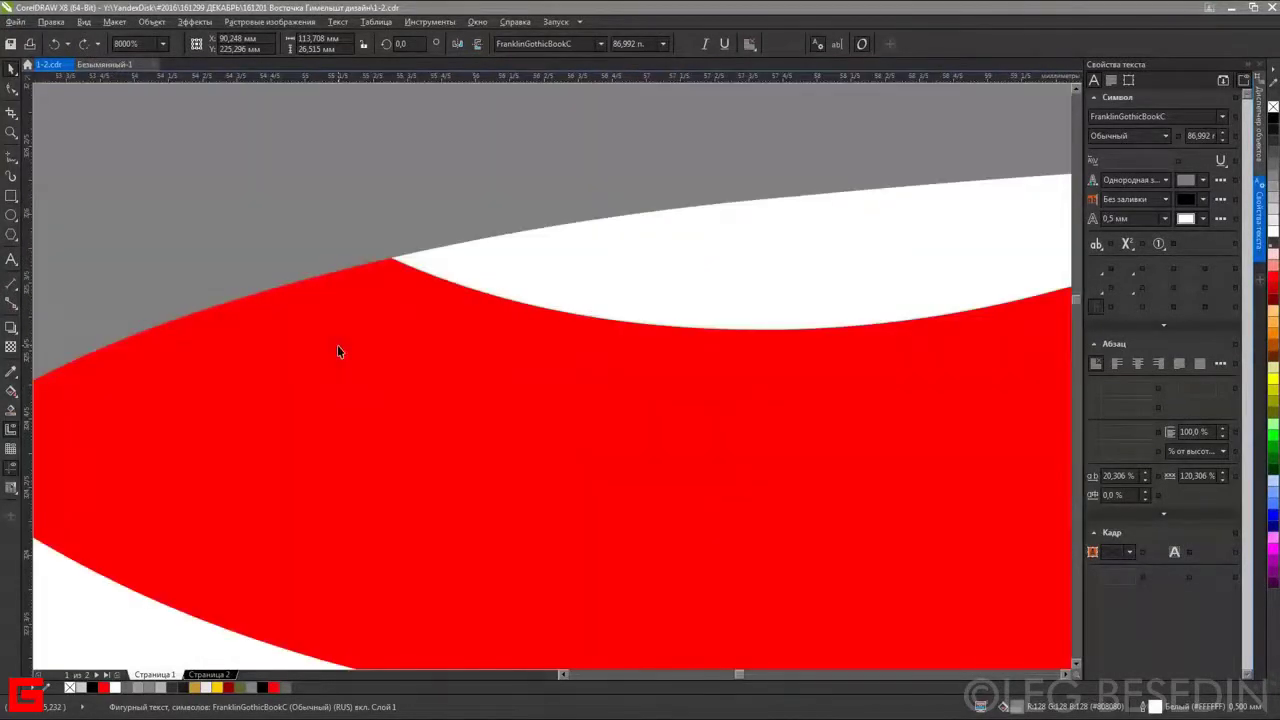
pyautogui.scroll(-10, 338, 350)
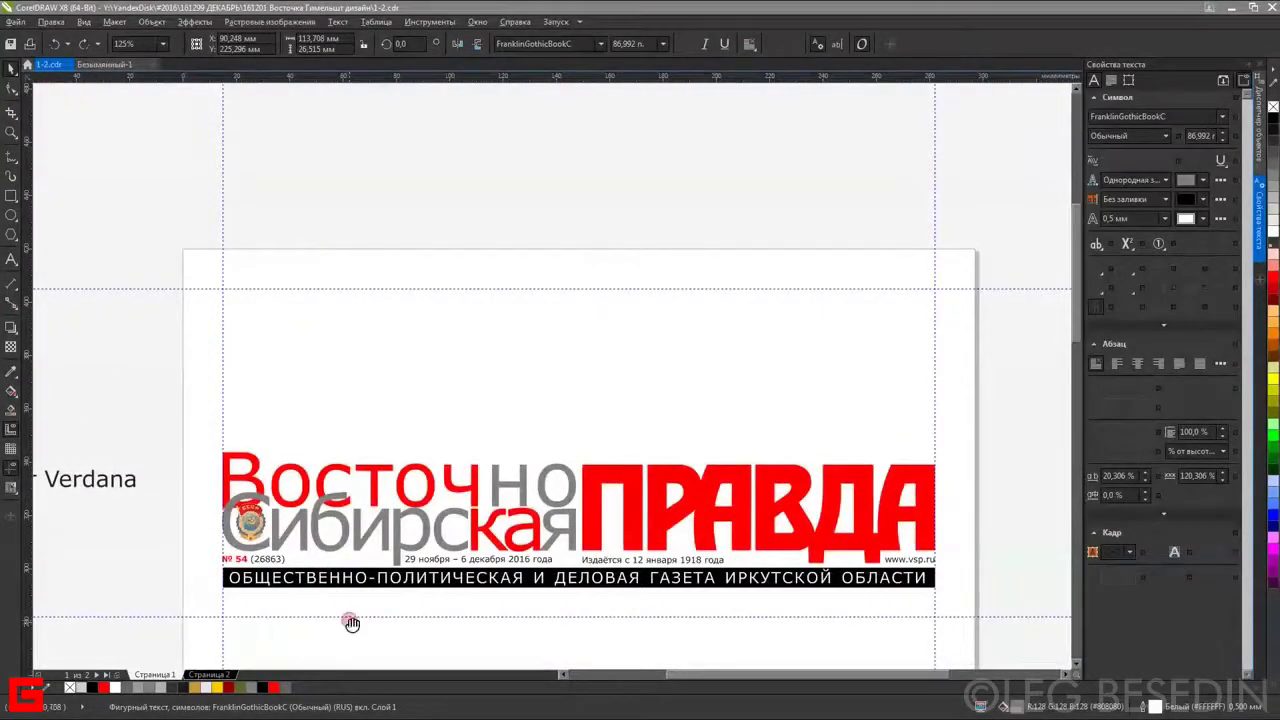
# - Compare the overlap of "б" and the red "с" between the Verdana and FranklinGothicBookC mastheads
pyautogui.moveTo(350, 624); pyautogui.dragTo(467, 274)
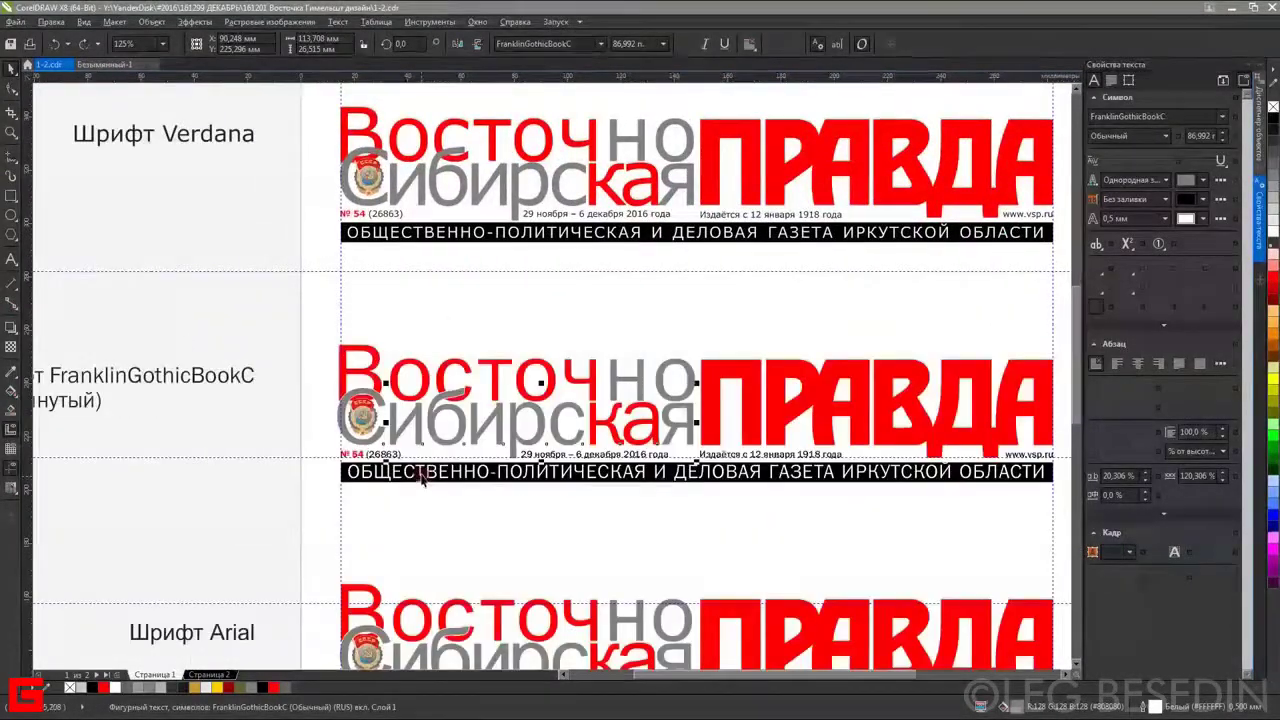
pyautogui.scroll(8, 452, 147)
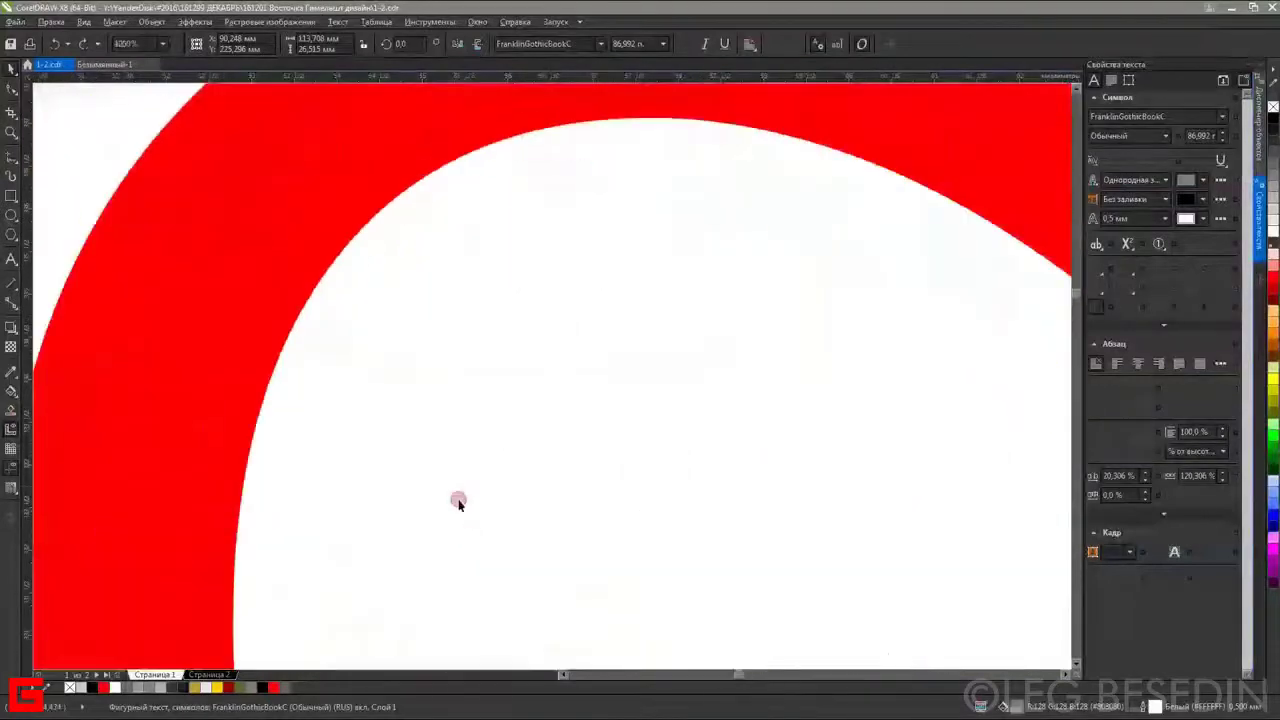
pyautogui.scroll(-3, 457, 500)
pyautogui.scroll(-3, 540, 645)
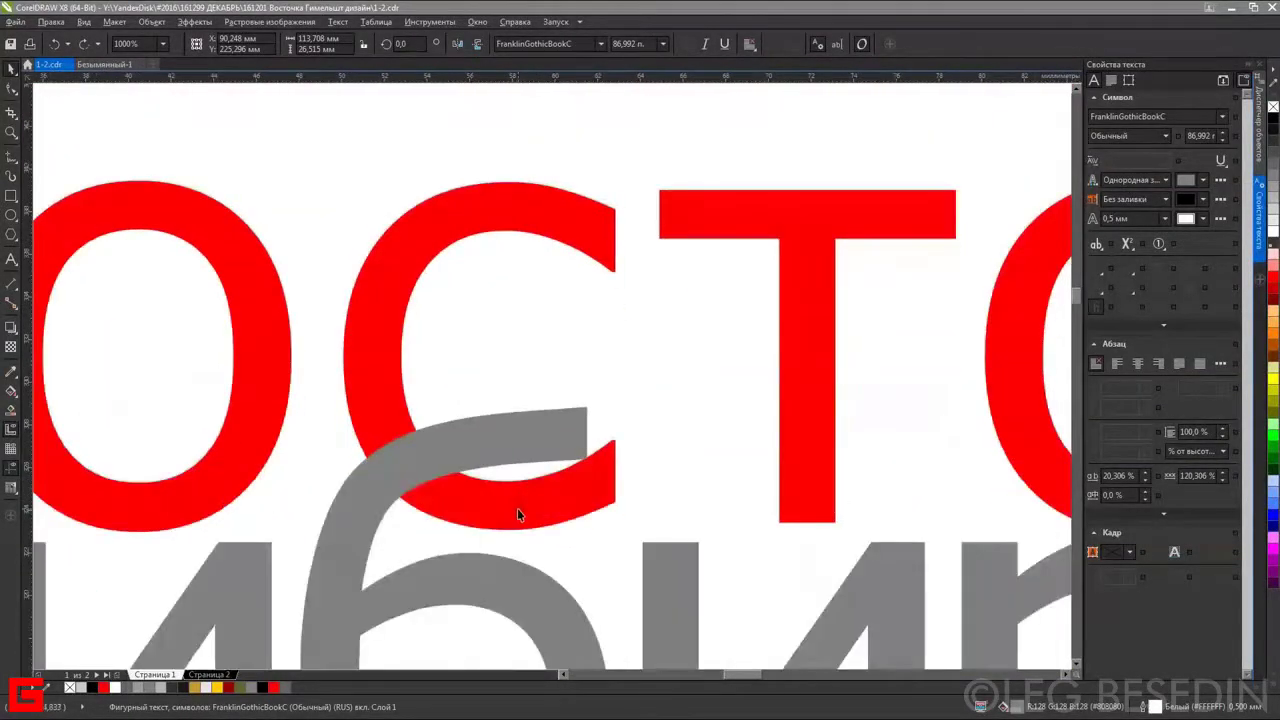
pyautogui.scroll(-2, 628, 386)
pyautogui.scroll(4, 620, 391)
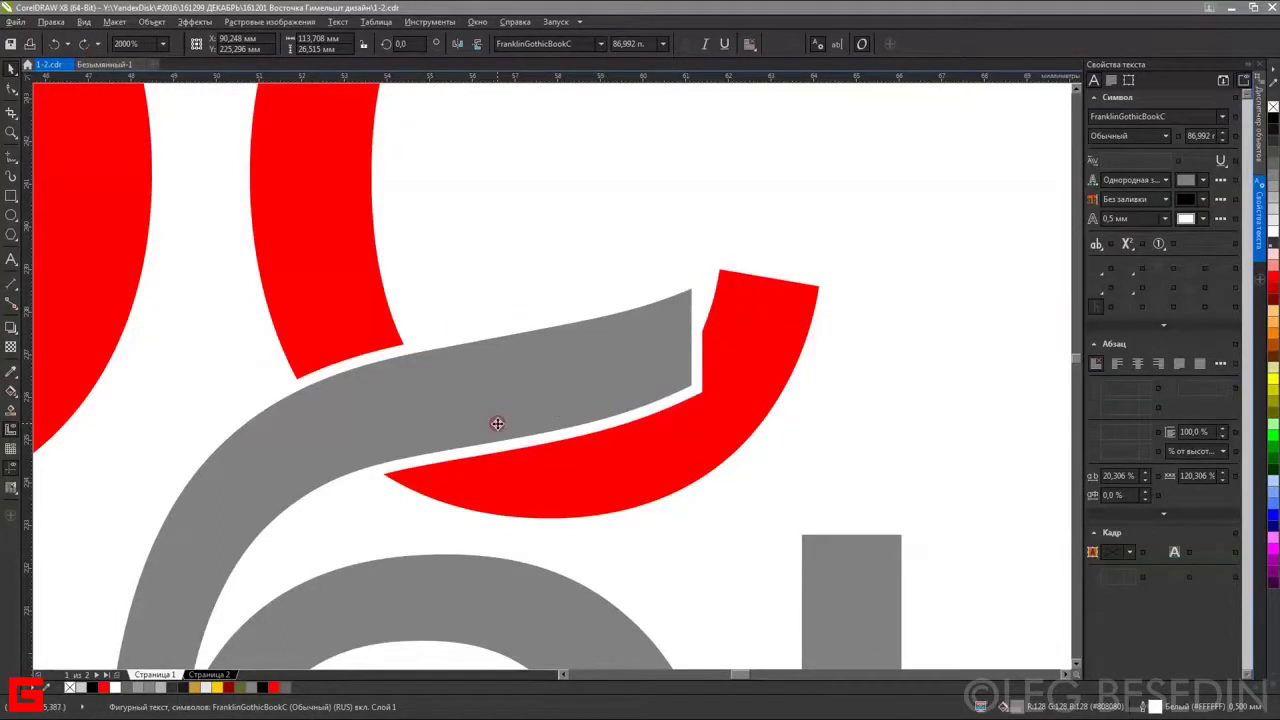
pyautogui.scroll(-3, 508, 416)
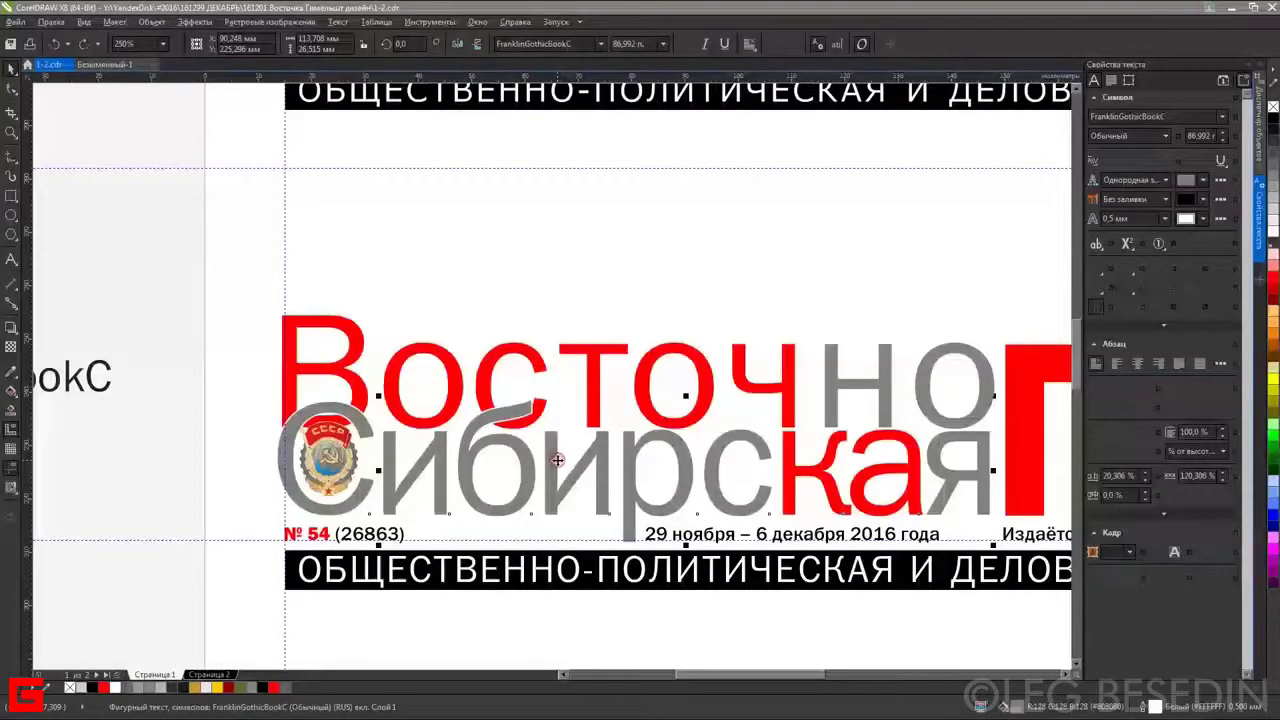
# - Examine the lettering of the FranklinGothicBookC masthead and compare all three font variants on the page
pyautogui.click(577, 454)
pyautogui.moveTo(789, 286); pyautogui.dragTo(667, 209)
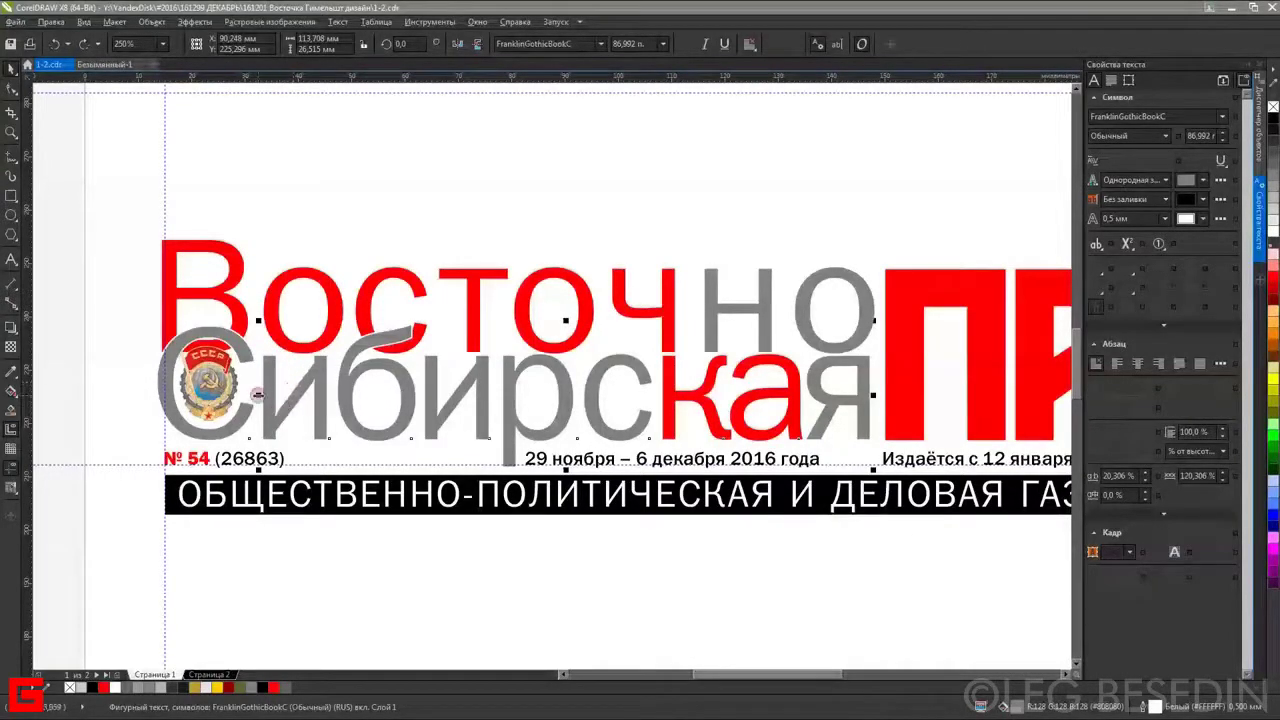
pyautogui.moveTo(343, 206)
pyautogui.mouseDown()
pyautogui.moveTo(412, 431)
pyautogui.moveTo(420, 234)
pyautogui.moveTo(363, 214)
pyautogui.mouseUp()
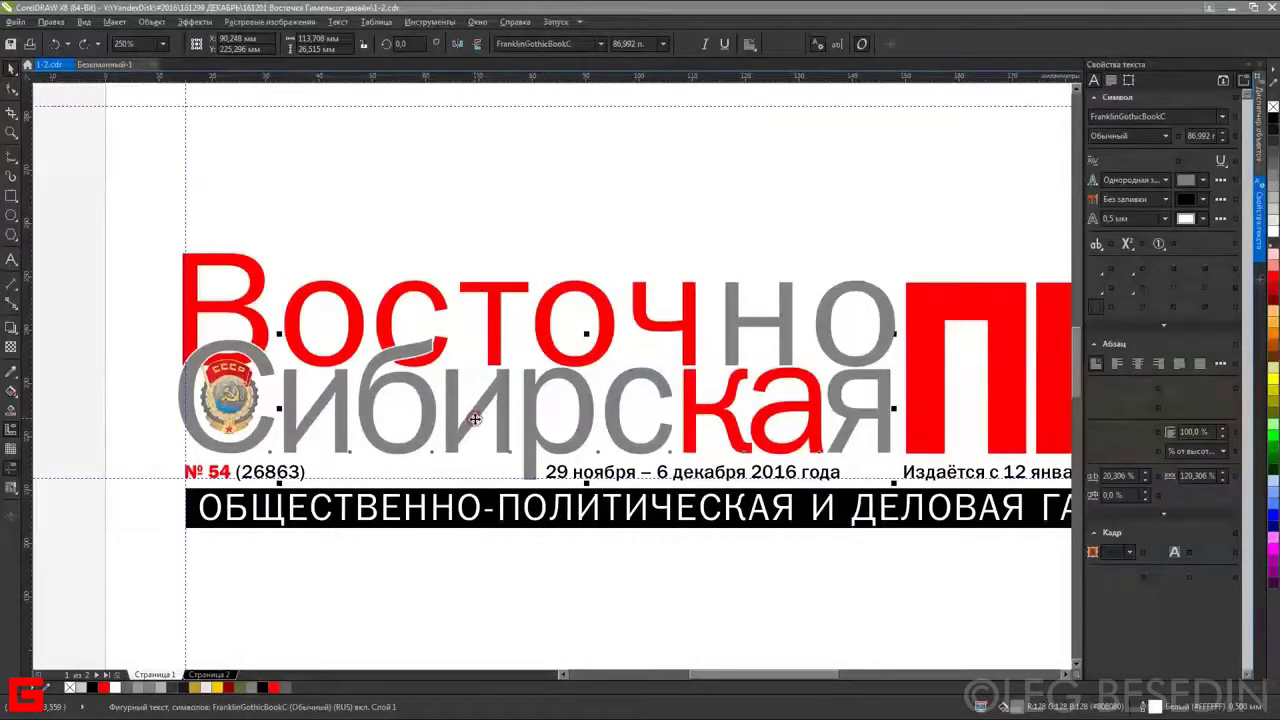
pyautogui.click(616, 530)
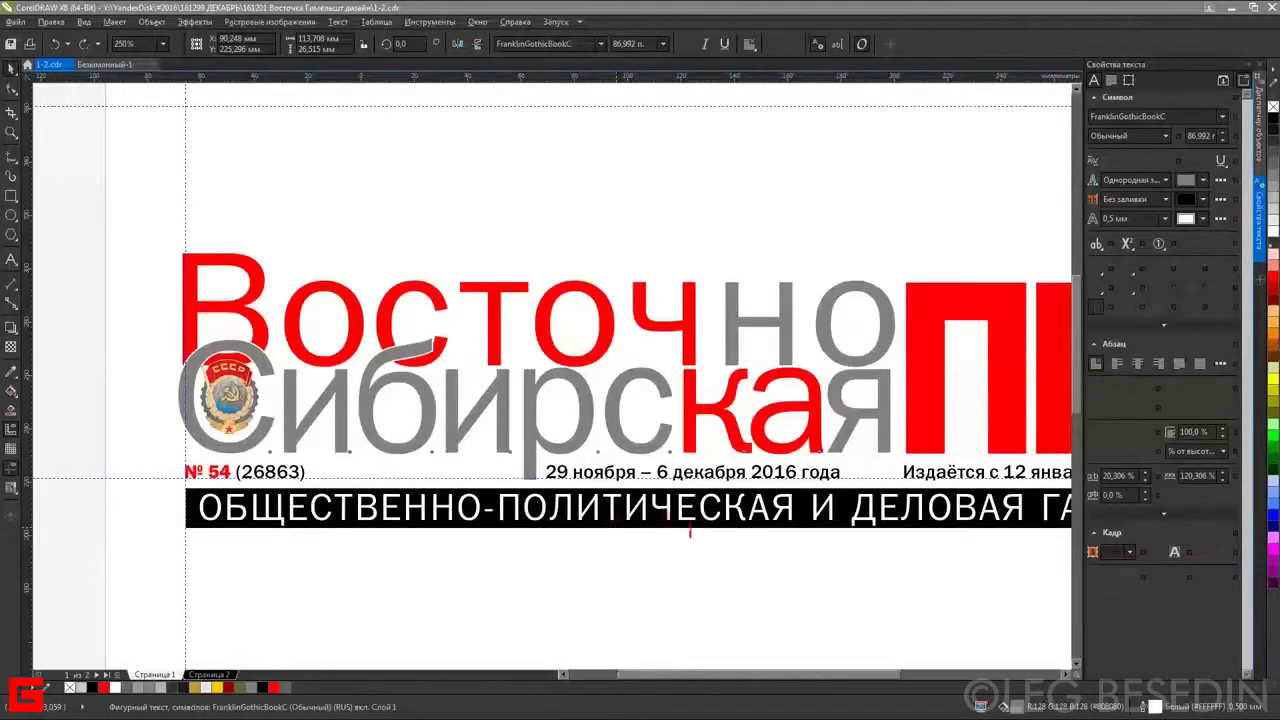
pyautogui.scroll(-2, 616, 528)
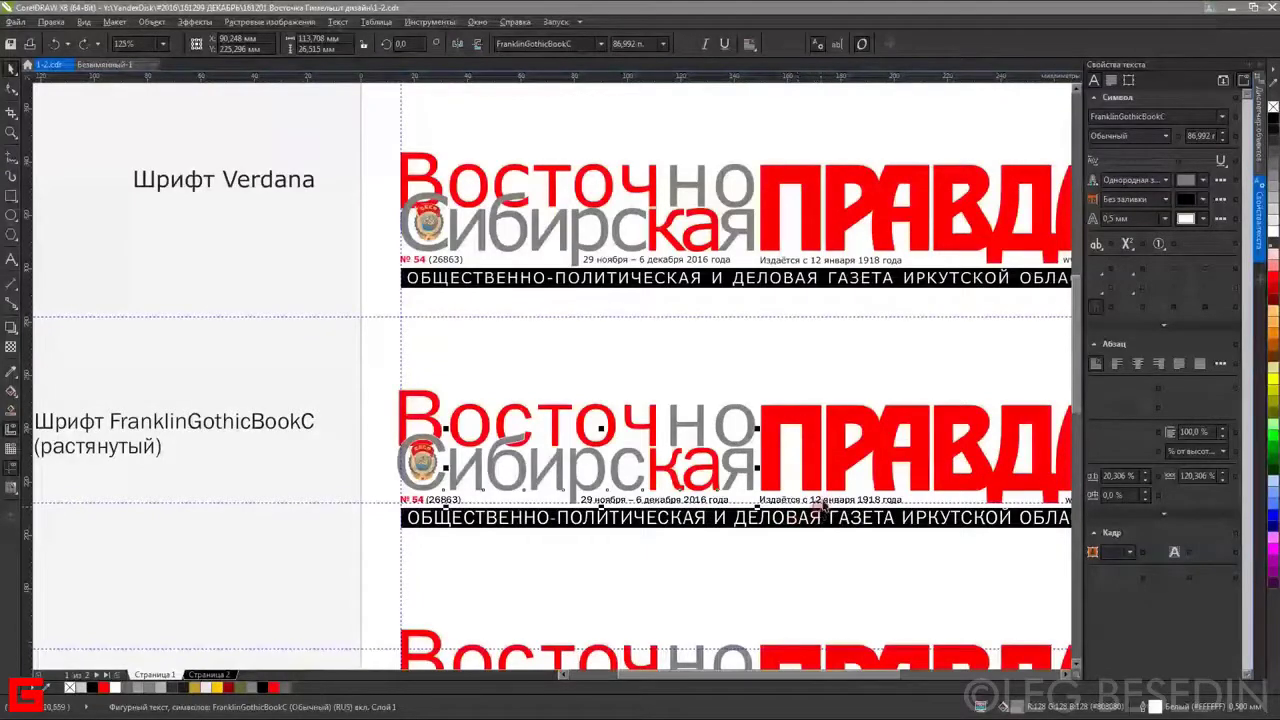
pyautogui.scroll(-2, 880, 487)
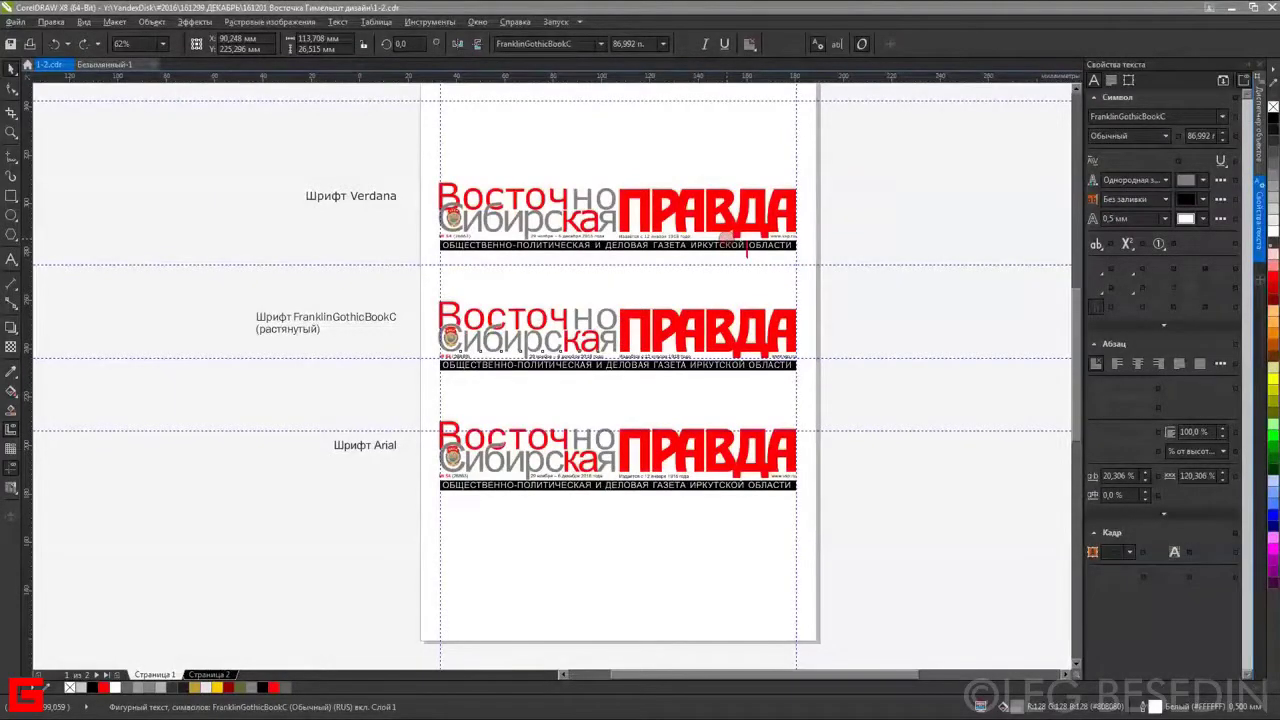
pyautogui.scroll(2, 730, 243)
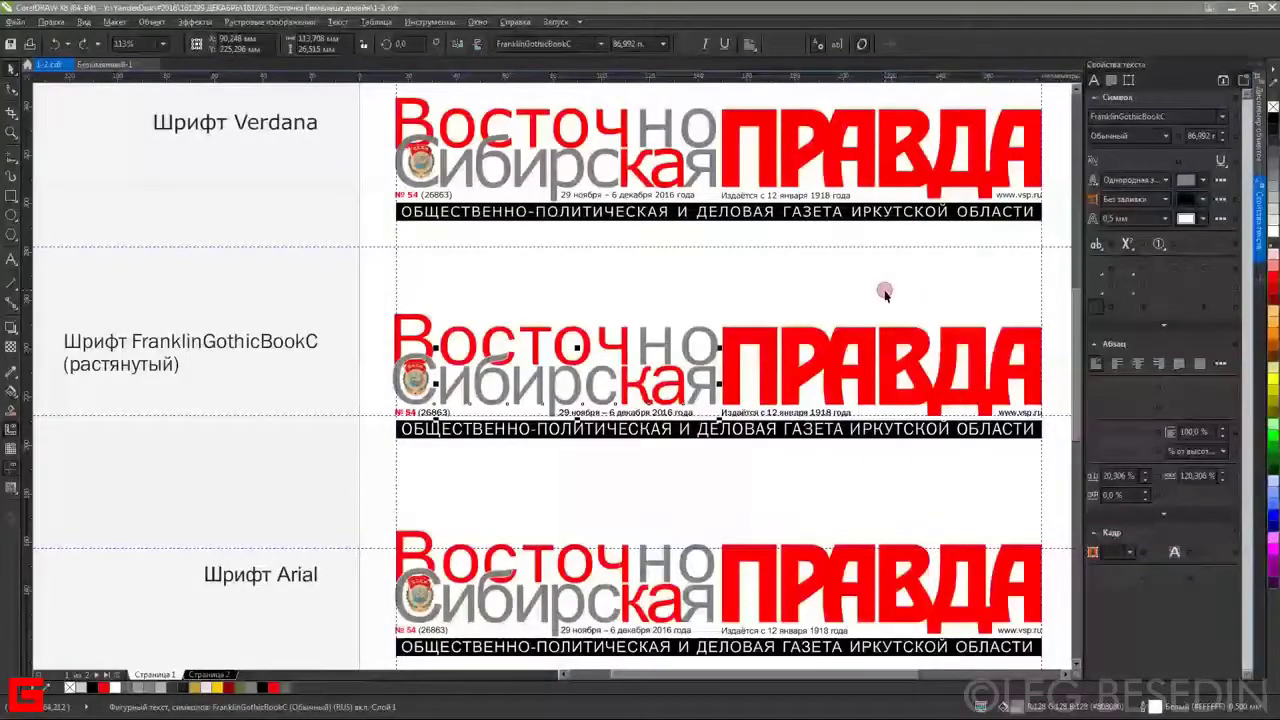
pyautogui.scroll(-2, 884, 291)
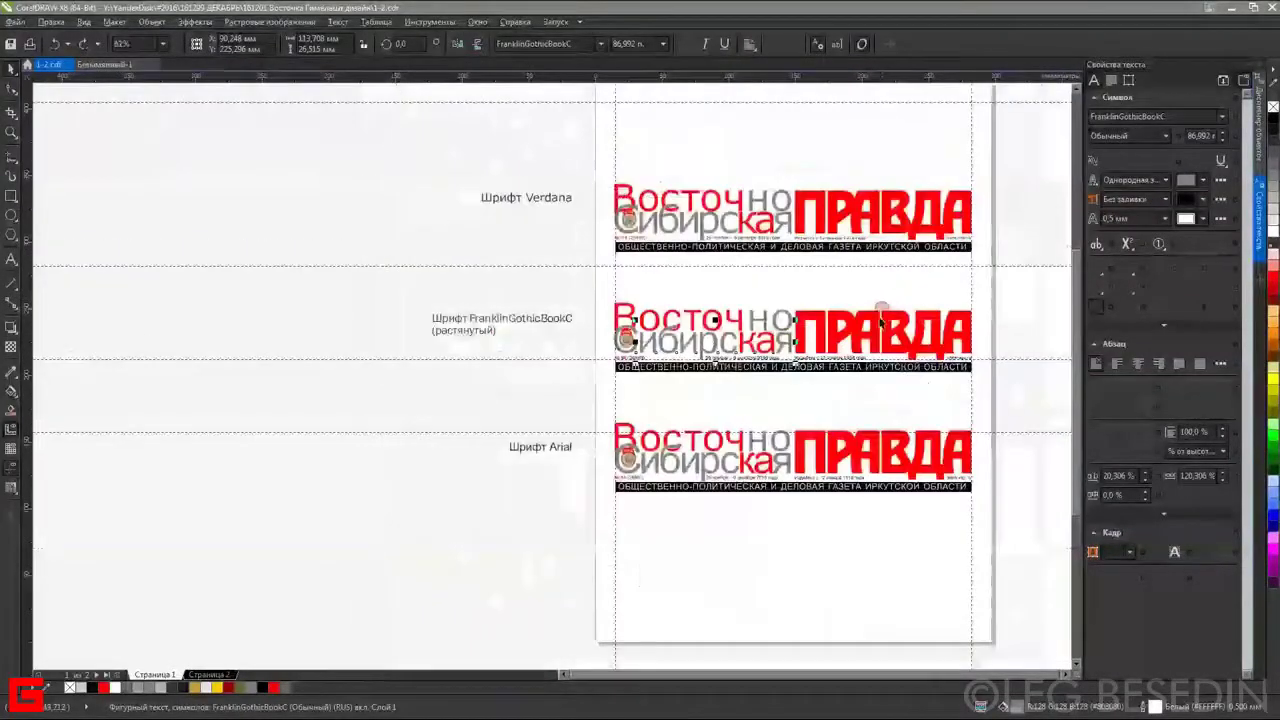
# - Select the order emblem inside the large "С" of the FranklinGothicBookC masthead and inspect its vector details up close
pyautogui.moveTo(963, 313); pyautogui.dragTo(801, 344)
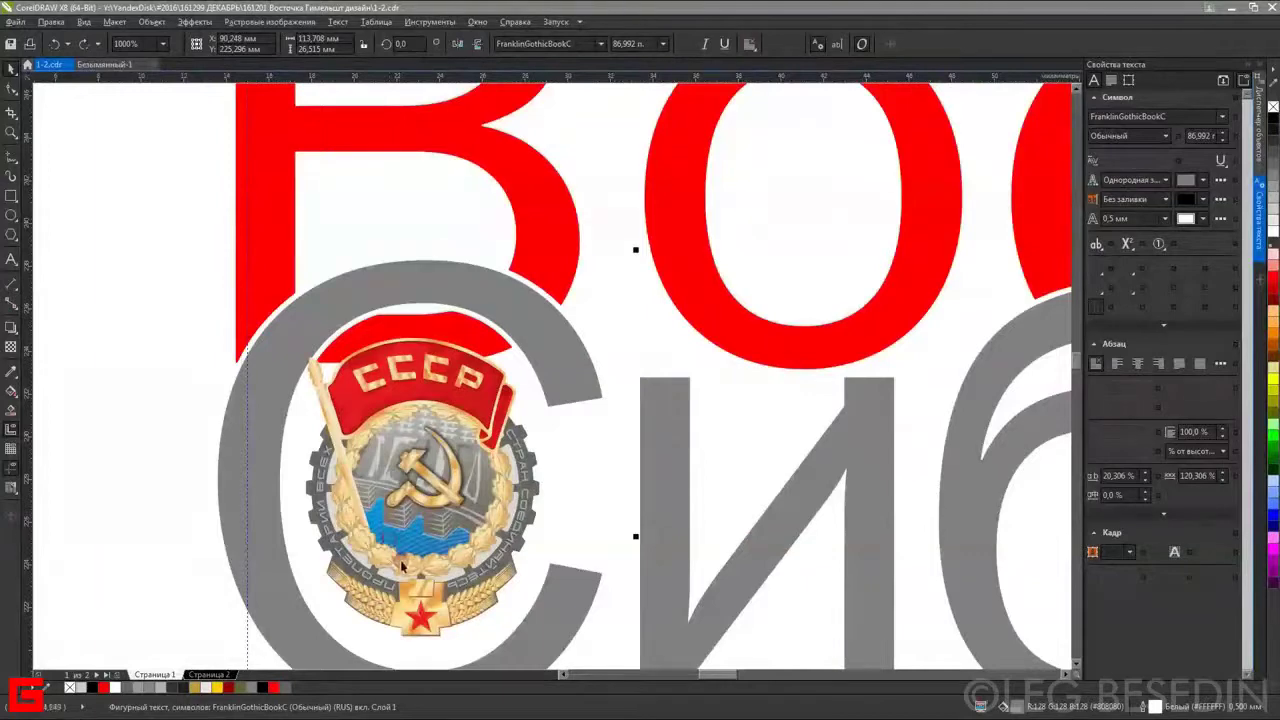
pyautogui.scroll(-3, 390, 540)
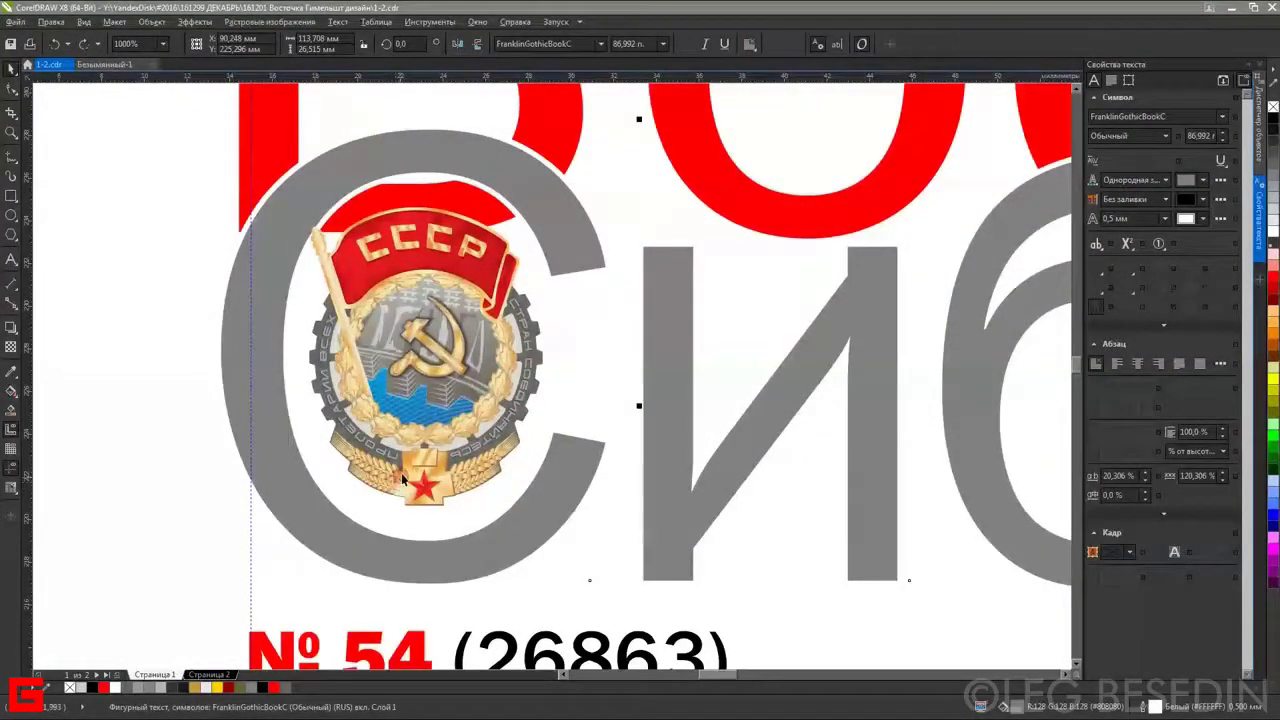
pyautogui.click(421, 358)
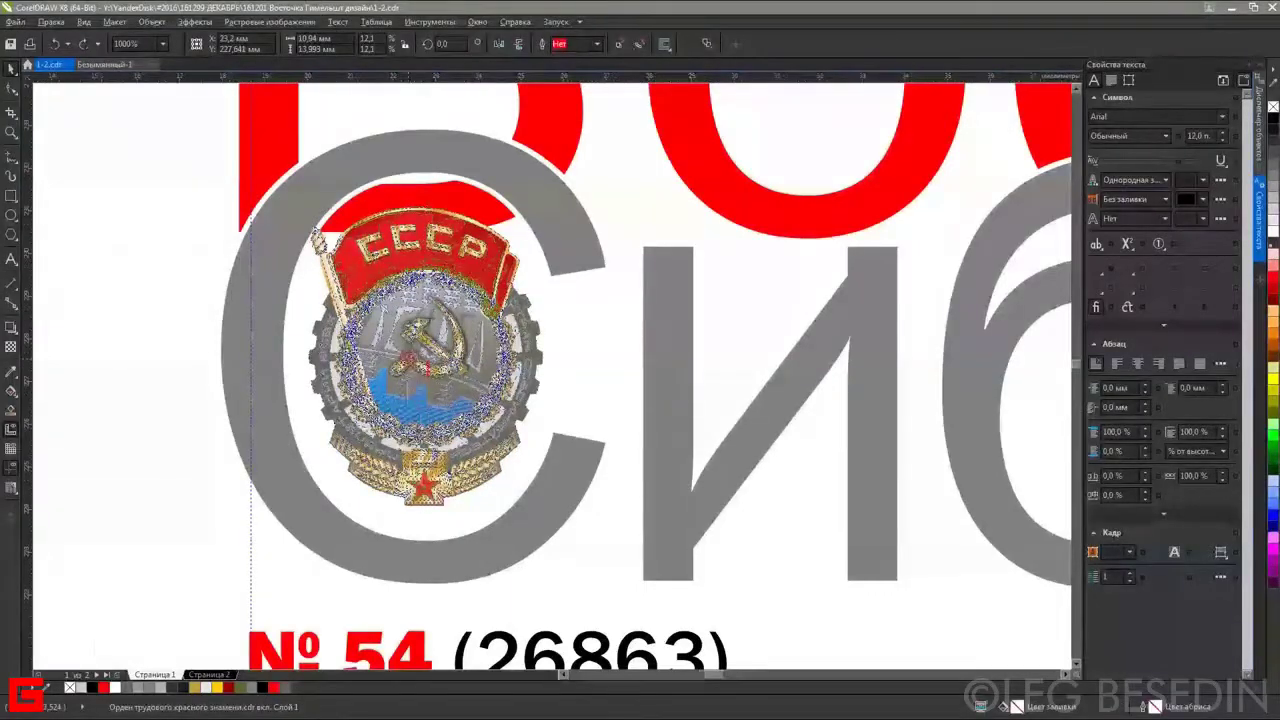
pyautogui.scroll(2, 421, 358)
pyautogui.scroll(1, 421, 385)
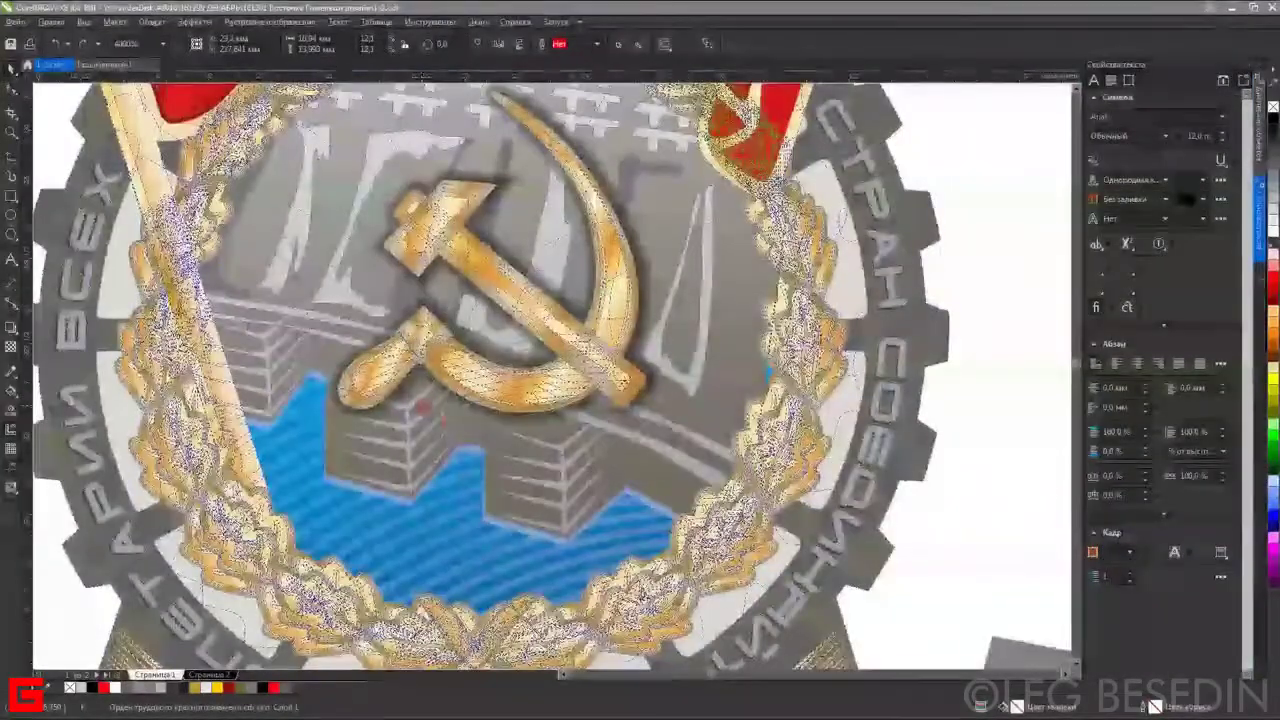
# - Deselect the order emblem and examine the FranklinGothicBookC masthead again alongside the other font variants
pyautogui.scroll(-3, 421, 385)
pyautogui.scroll(-3, 425, 400)
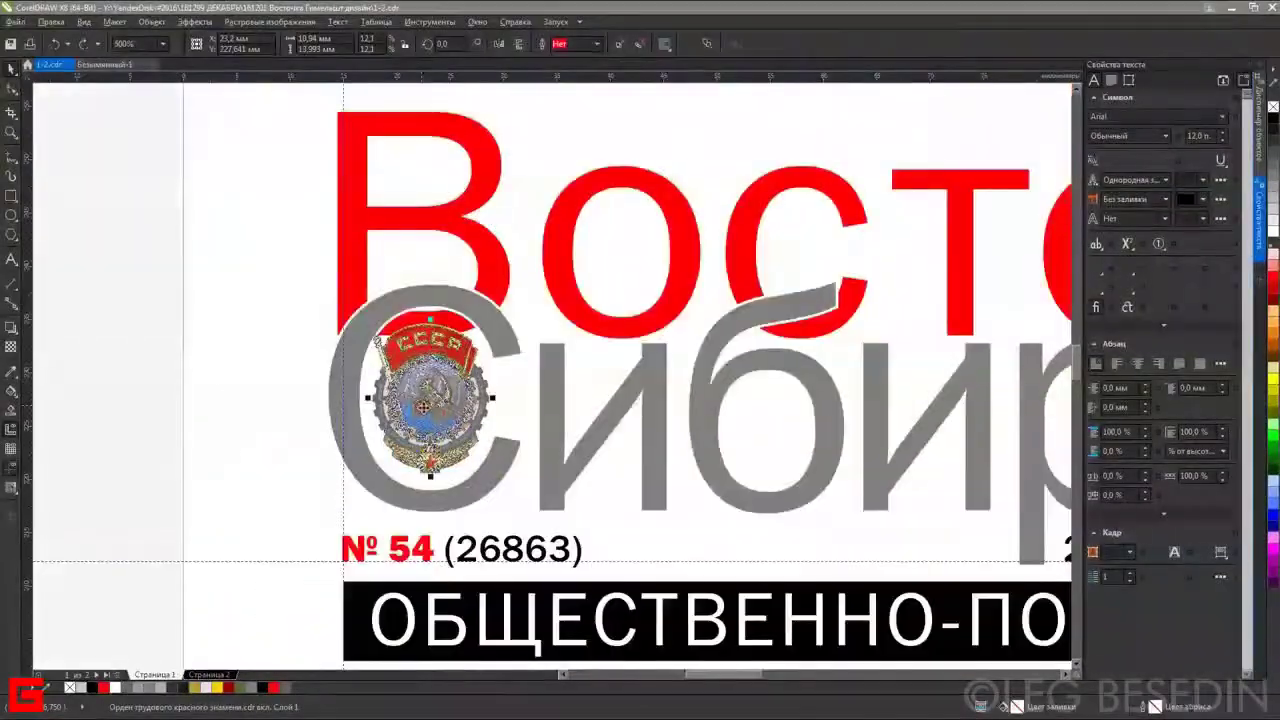
pyautogui.scroll(-4, 326, 413)
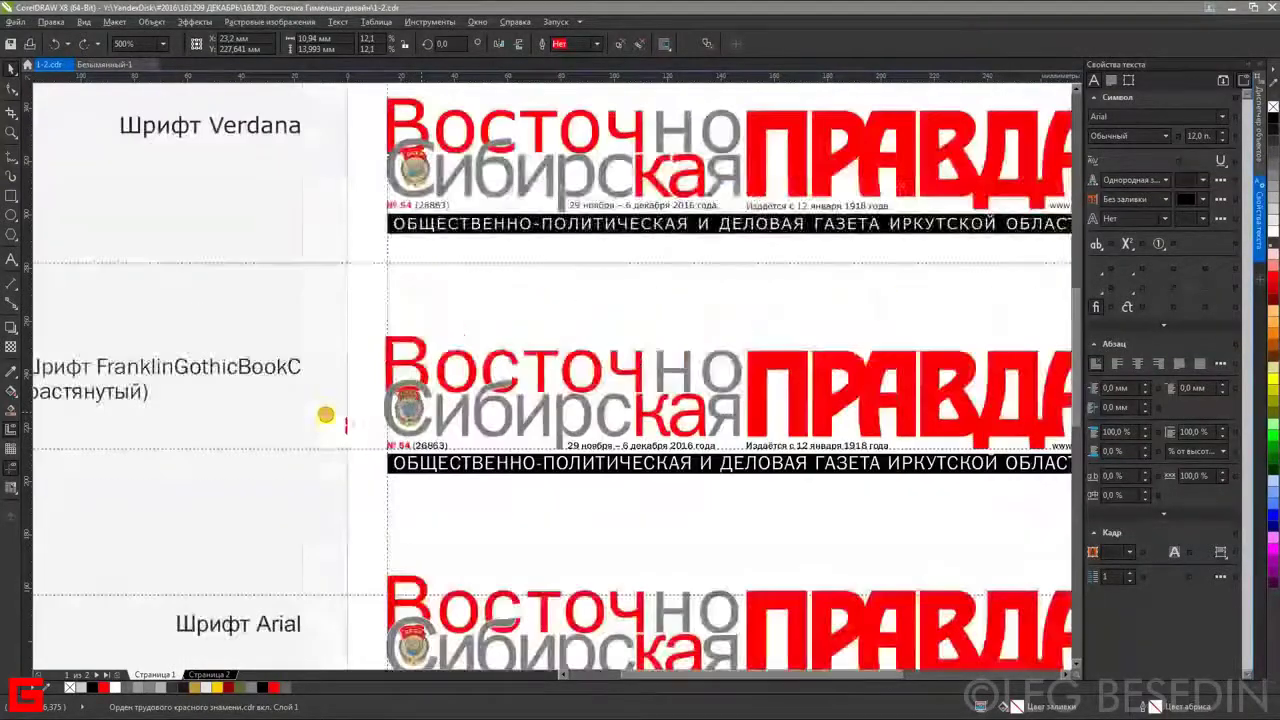
pyautogui.click(433, 497)
pyautogui.scroll(4, 424, 472)
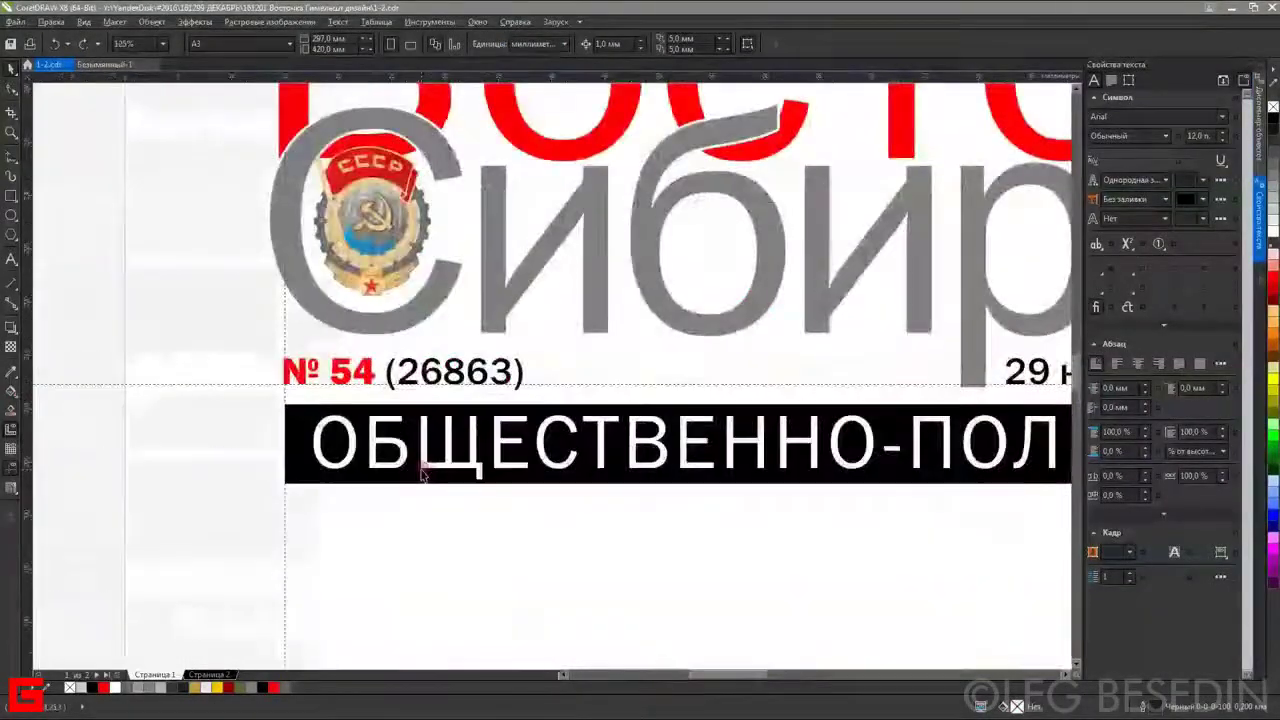
pyautogui.scroll(-2, 279, 385)
pyautogui.scroll(1, 245, 372)
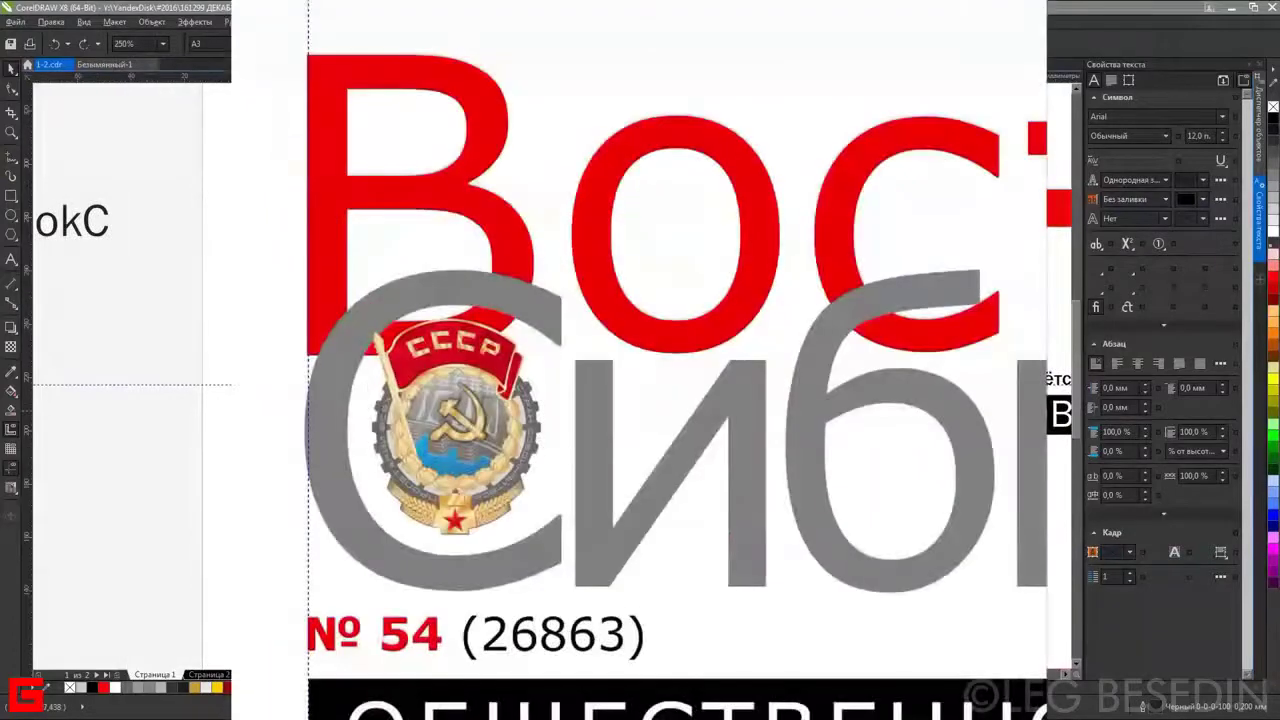
pyautogui.scroll(-2, 220, 590)
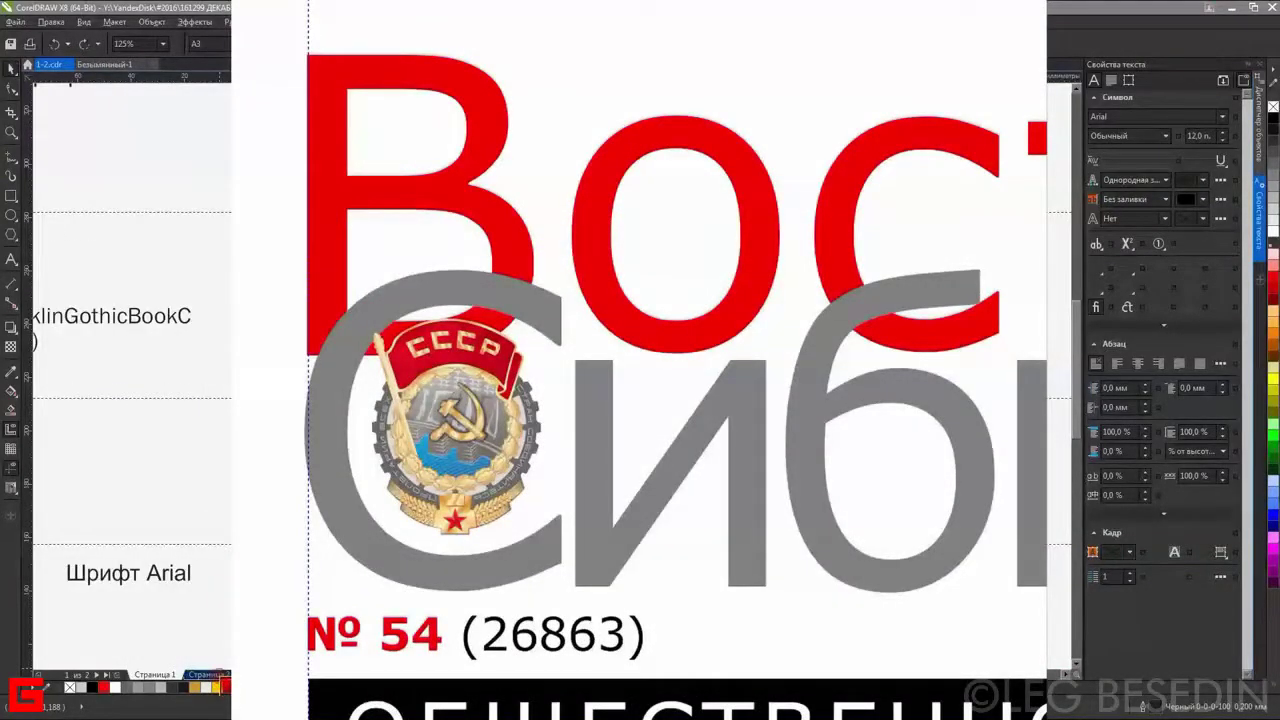
# - Switch to page 2 and examine its masthead variants, including the edge of the large grey "С" up close
pyautogui.click(216, 675)
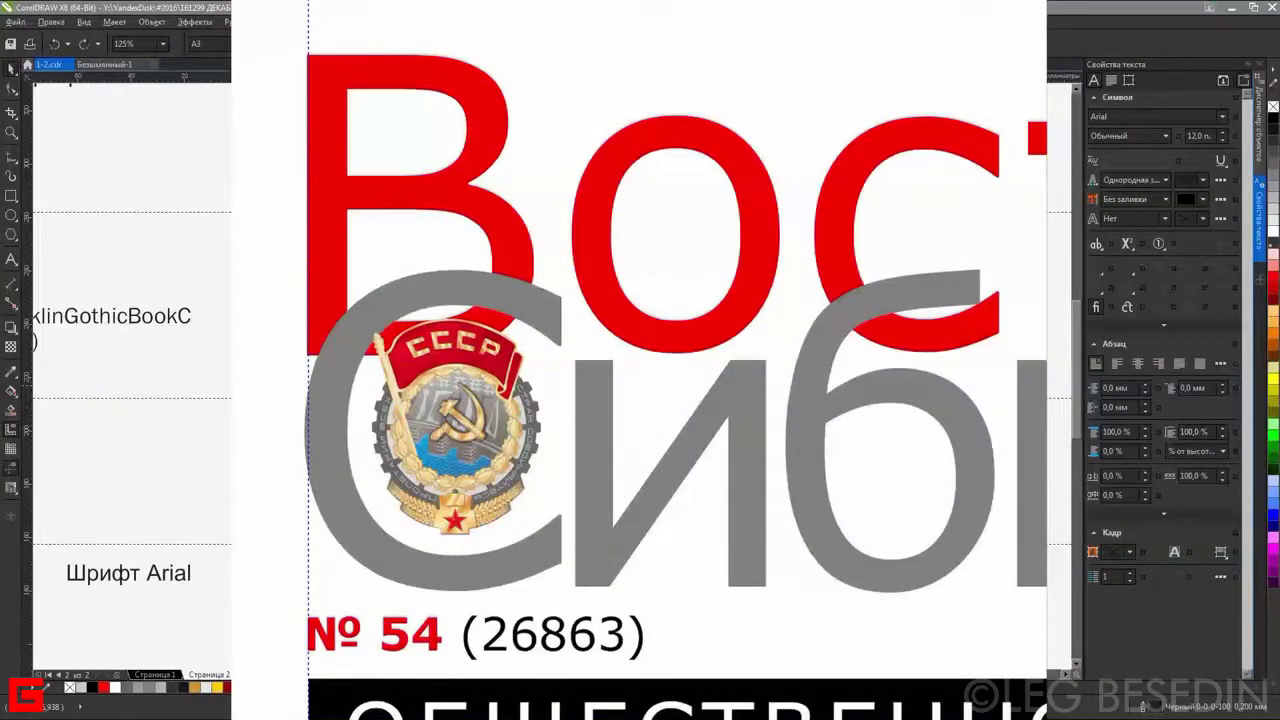
pyautogui.scroll(3, 130, 370)
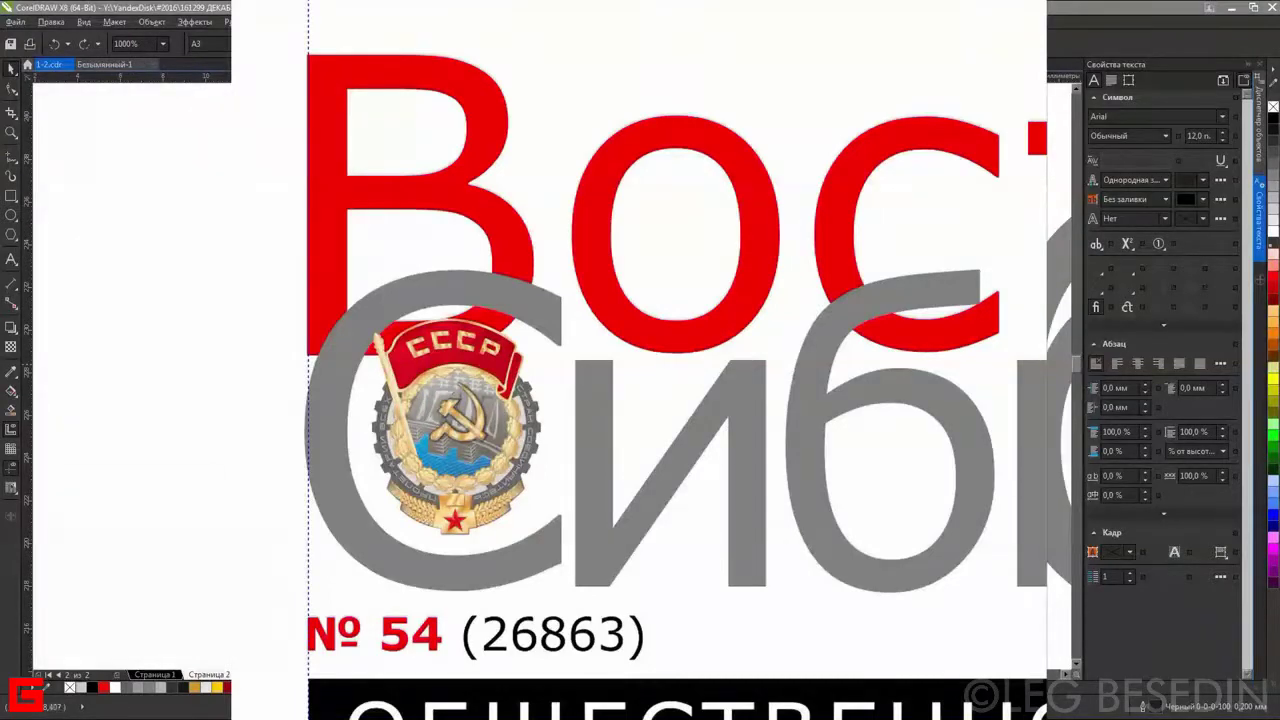
pyautogui.scroll(1, 130, 370)
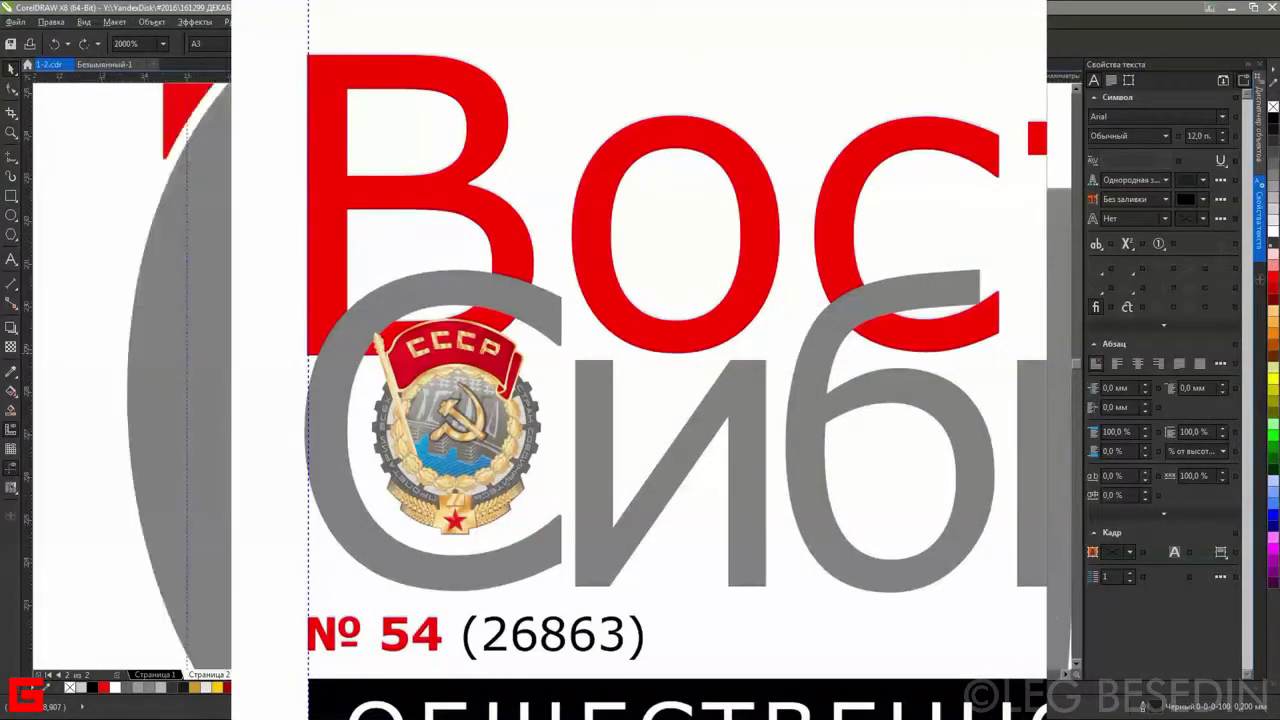
pyautogui.scroll(1, 130, 370)
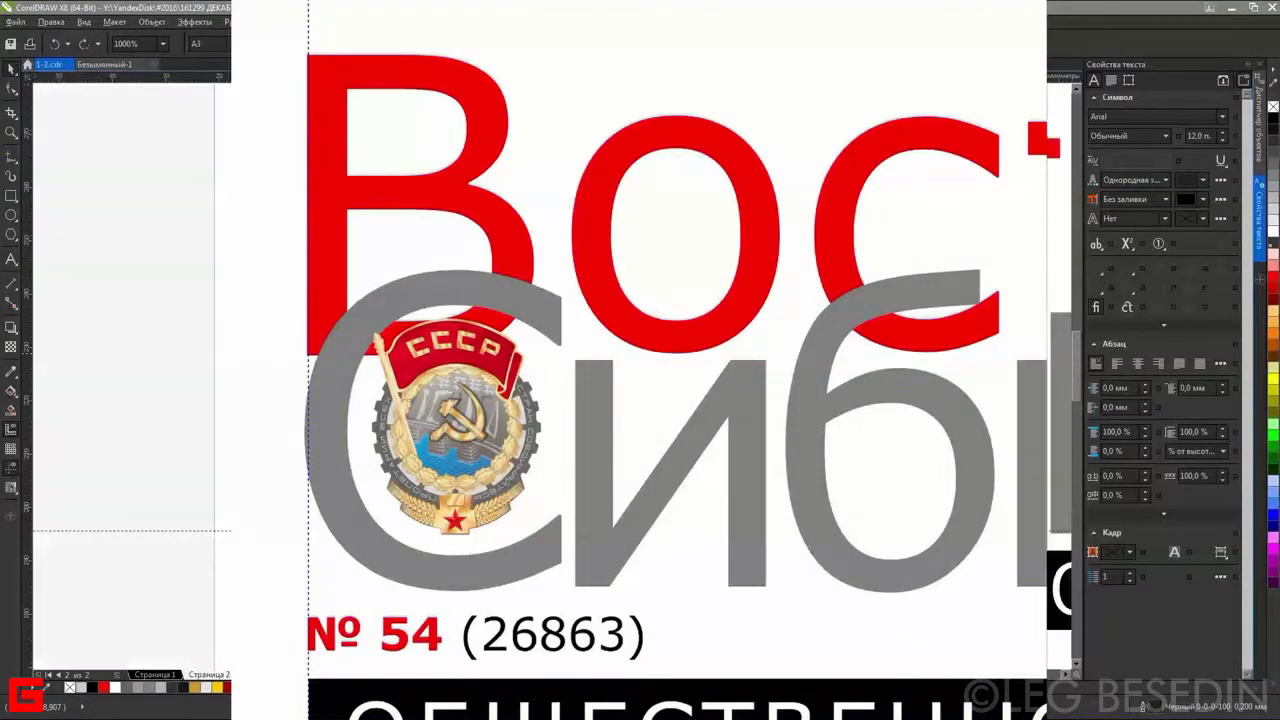
pyautogui.scroll(-3, 890, 378)
pyautogui.scroll(-1, 890, 378)
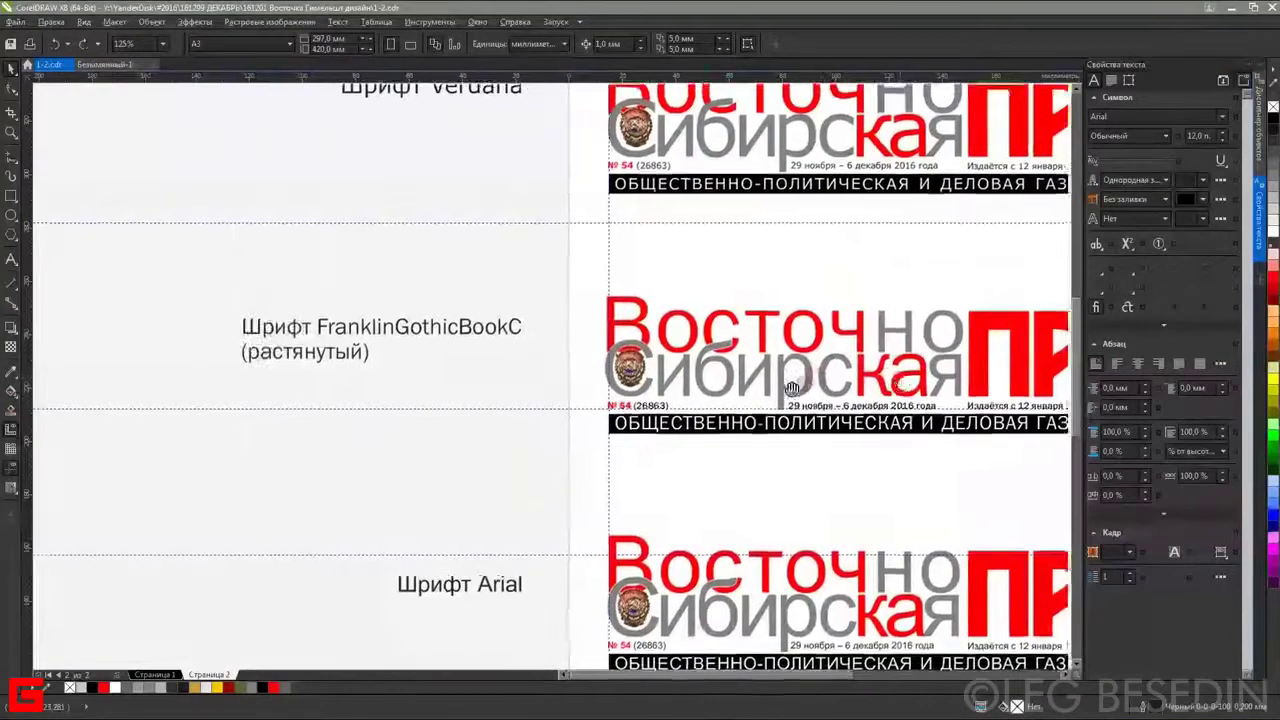
# - Inspect the photographic order emblem inside the large "С" of the page 2 mastheads up close
pyautogui.hscroll(3, 408, 438)
pyautogui.scroll(-1, 408, 438)
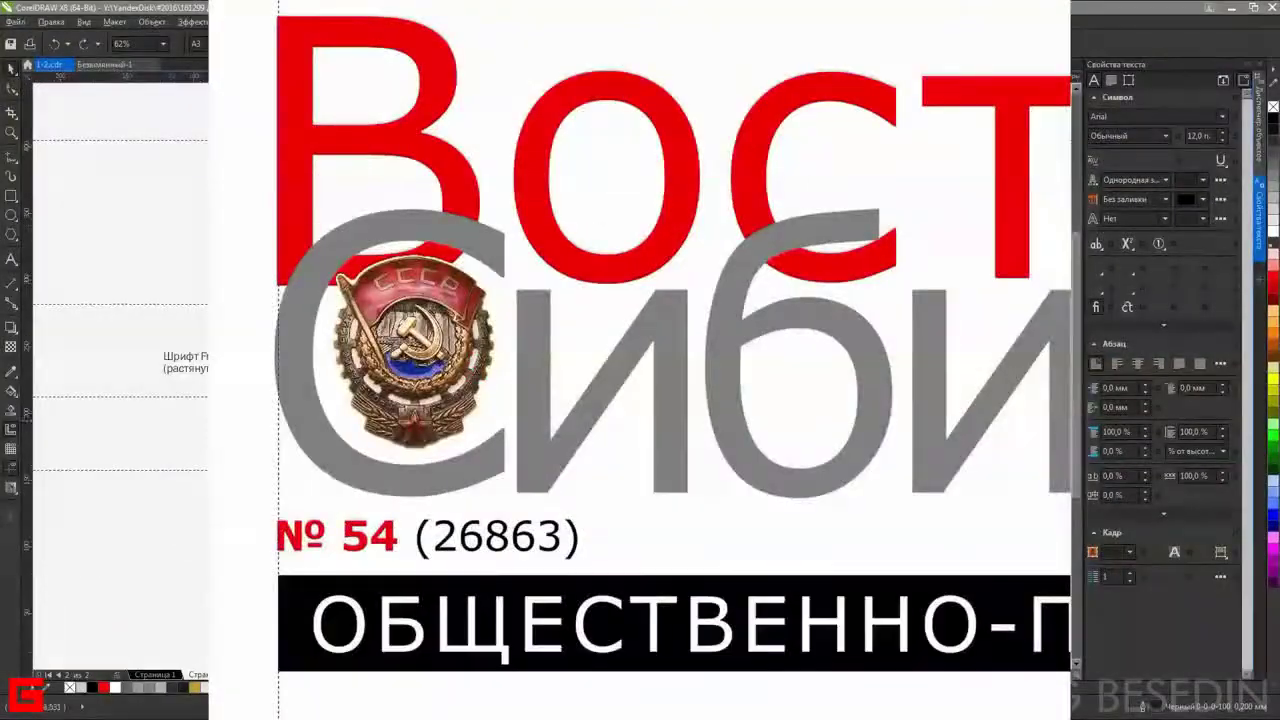
pyautogui.scroll(2, 420, 400)
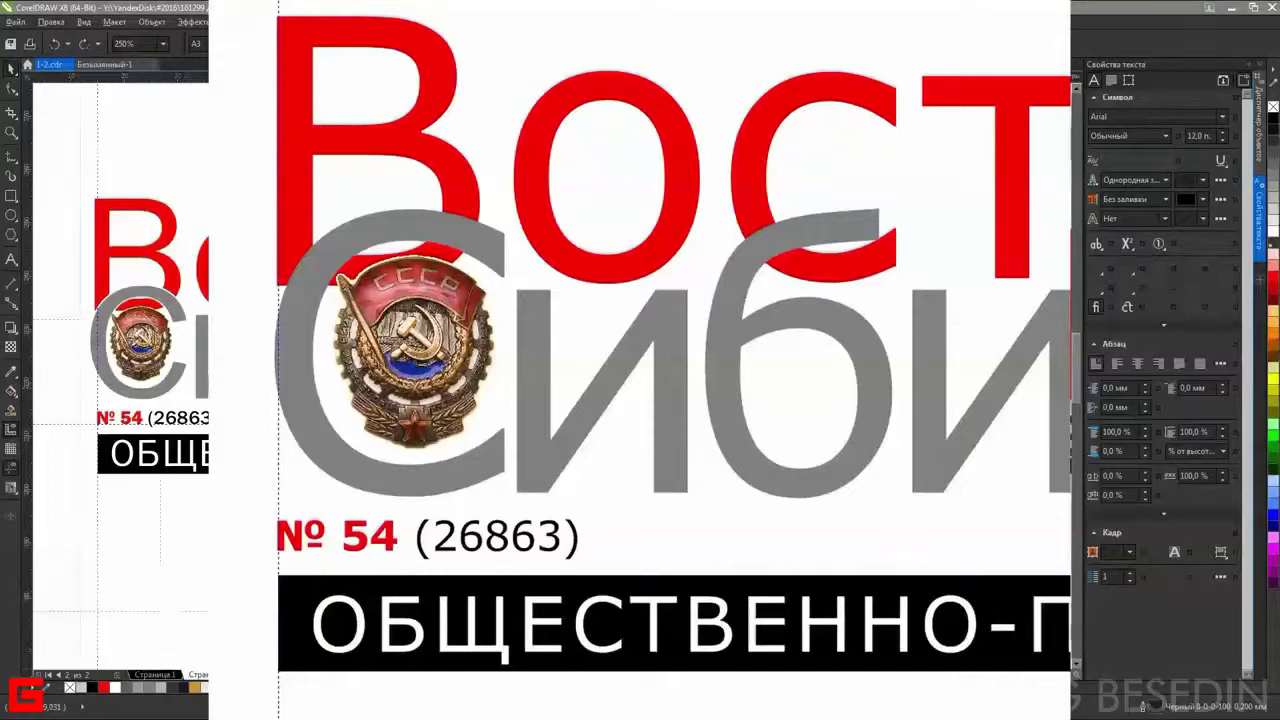
pyautogui.scroll(-2, 120, 380)
pyautogui.hscroll(-1, 120, 380)
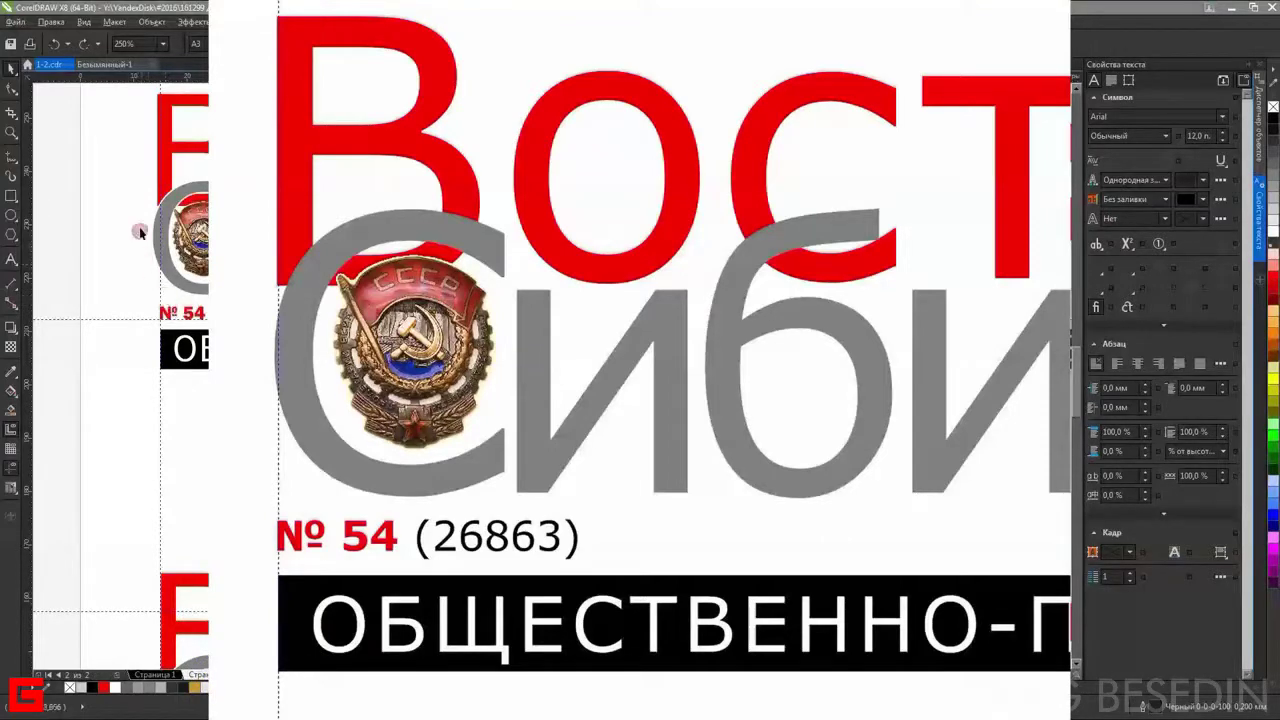
pyautogui.click(138, 192)
pyautogui.click(138, 194)
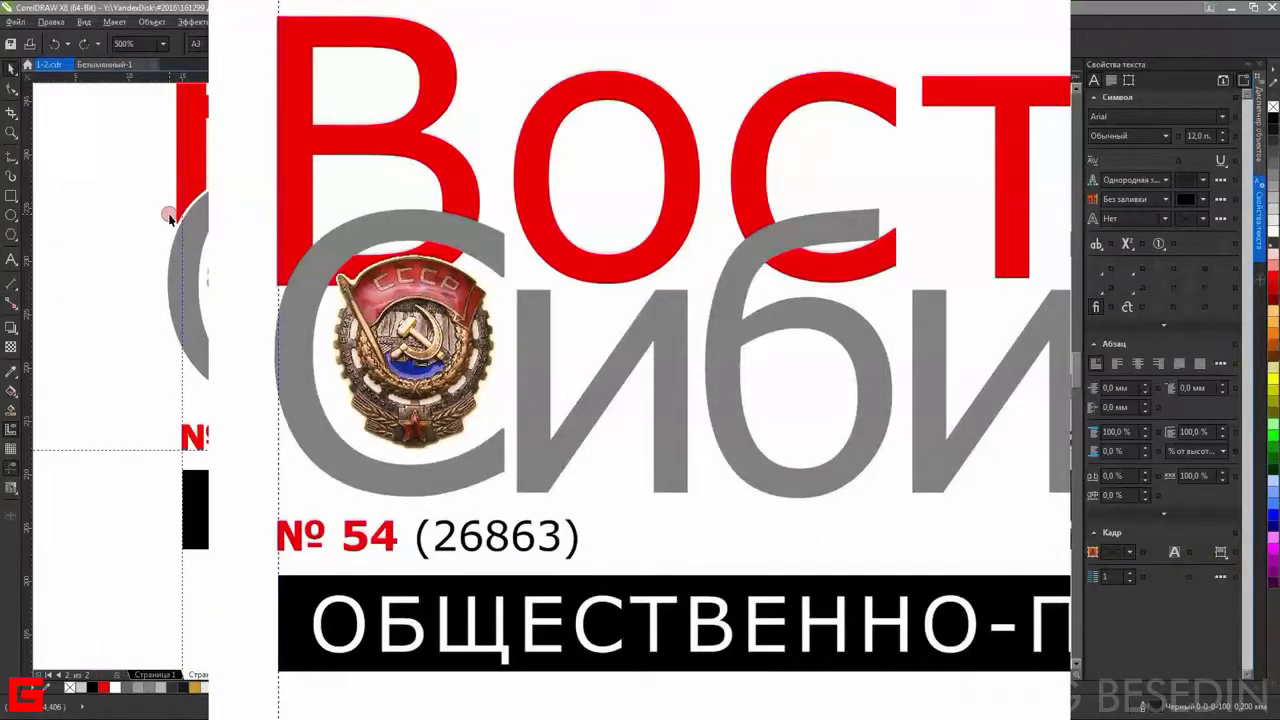
pyautogui.rightClick(143, 195)
pyautogui.rightClick(143, 195)
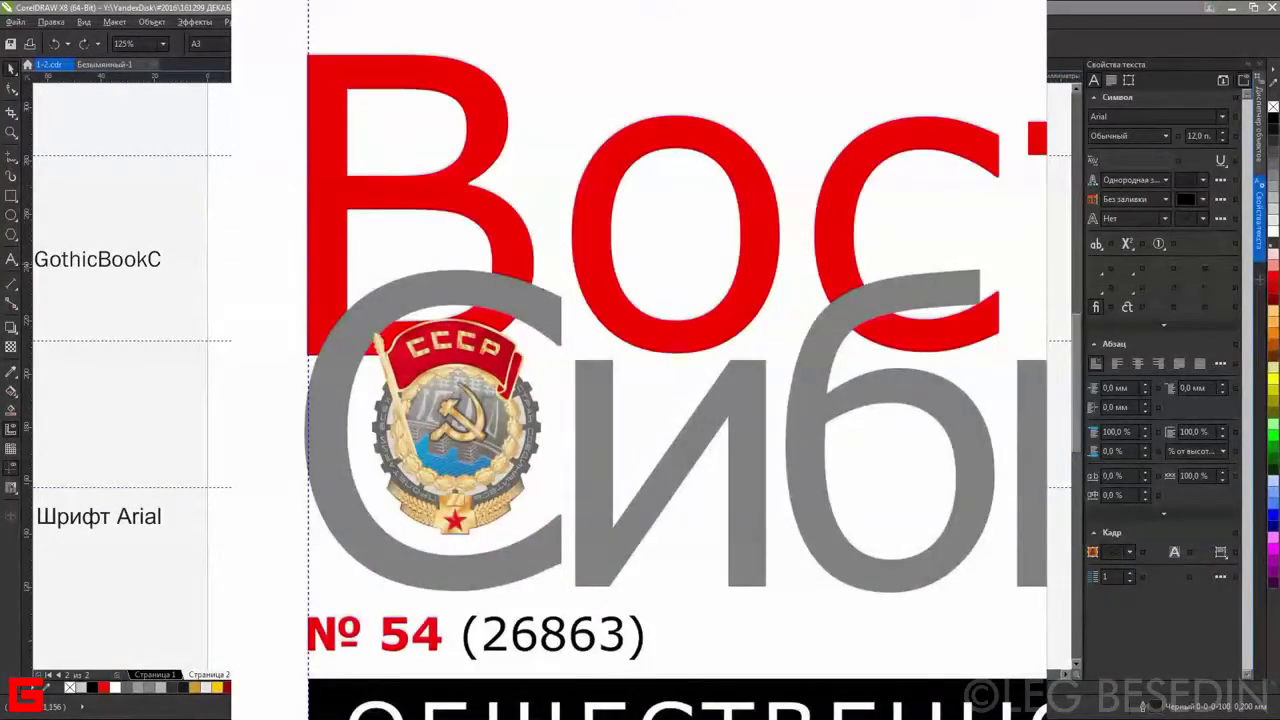
# - Compare the photographic emblem in the page 2 Verdana masthead with the drawn emblem on page 1, ending on page 2
pyautogui.scroll(-3, 130, 400)
pyautogui.scroll(4, 130, 460)
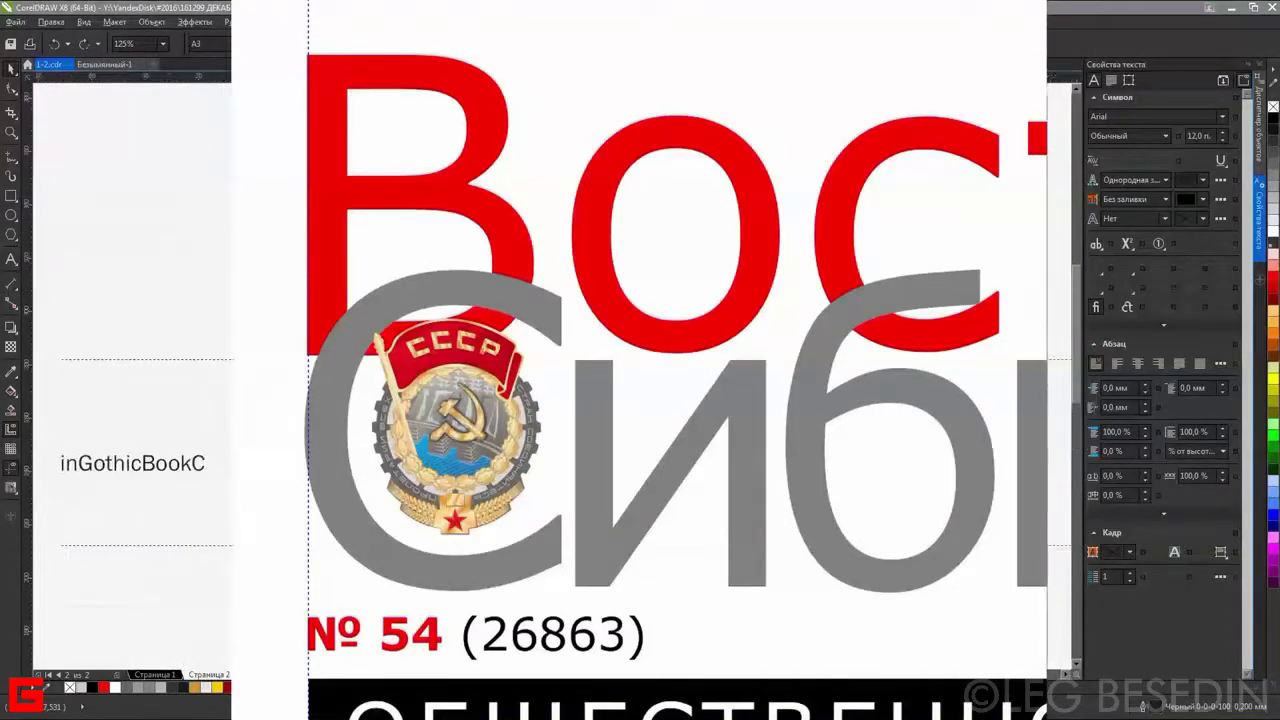
pyautogui.scroll(2, 130, 460)
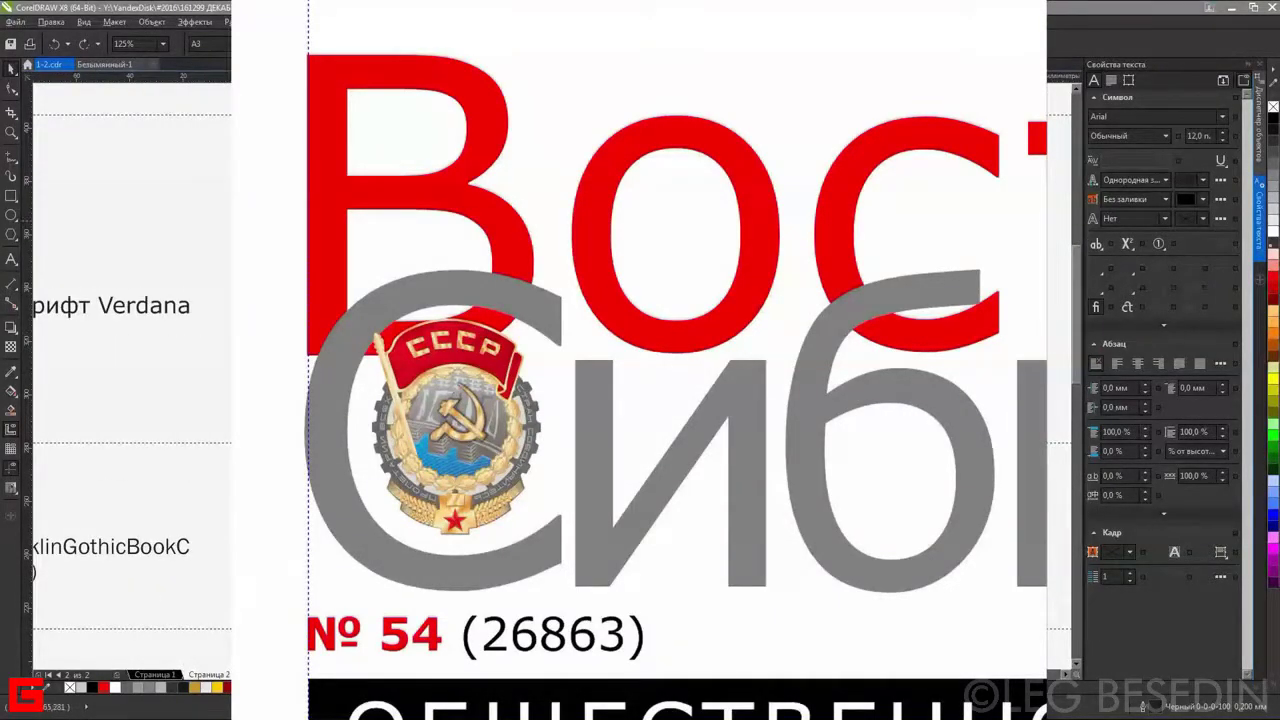
pyautogui.scroll(4, 310, 345)
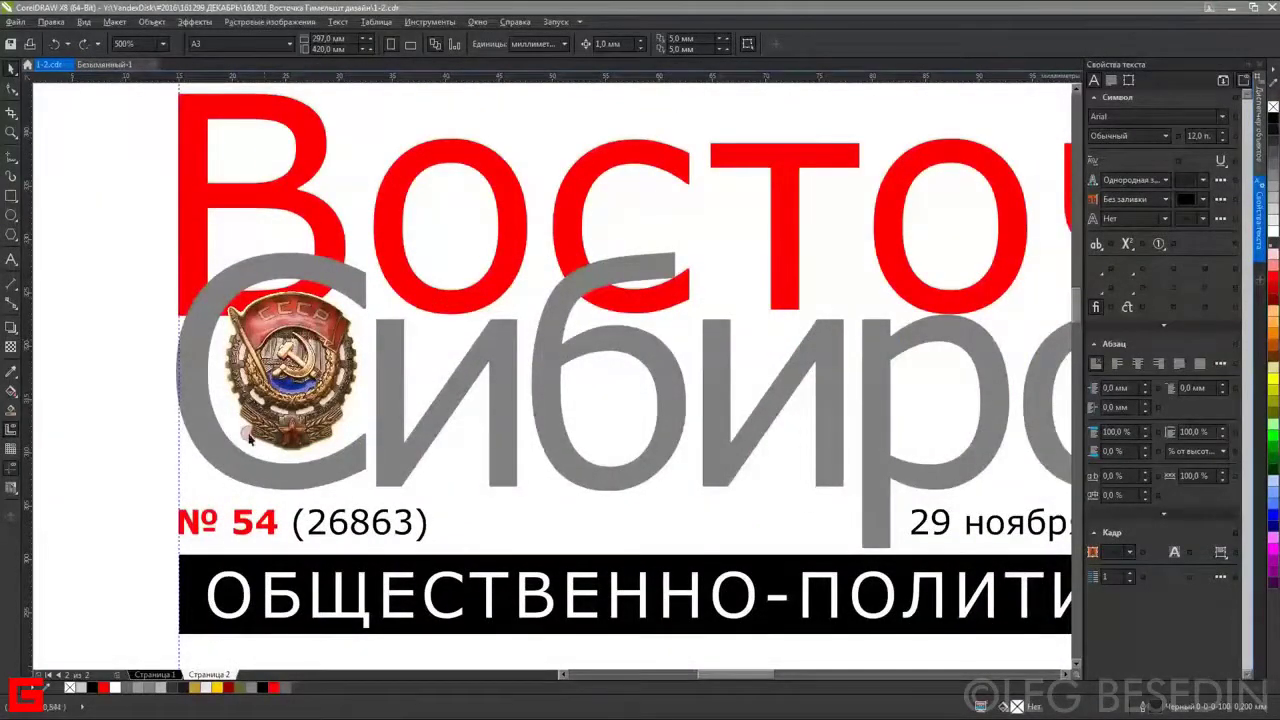
pyautogui.click(155, 660)
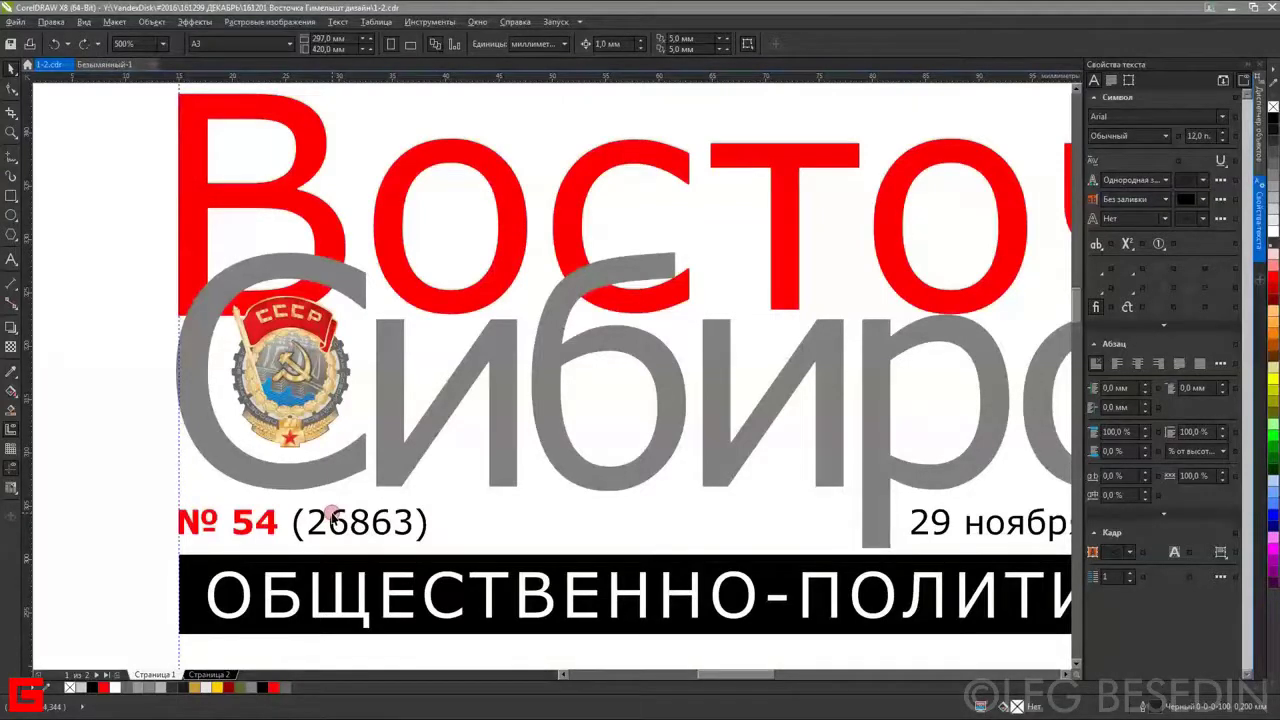
pyautogui.scroll(-2, 350, 500)
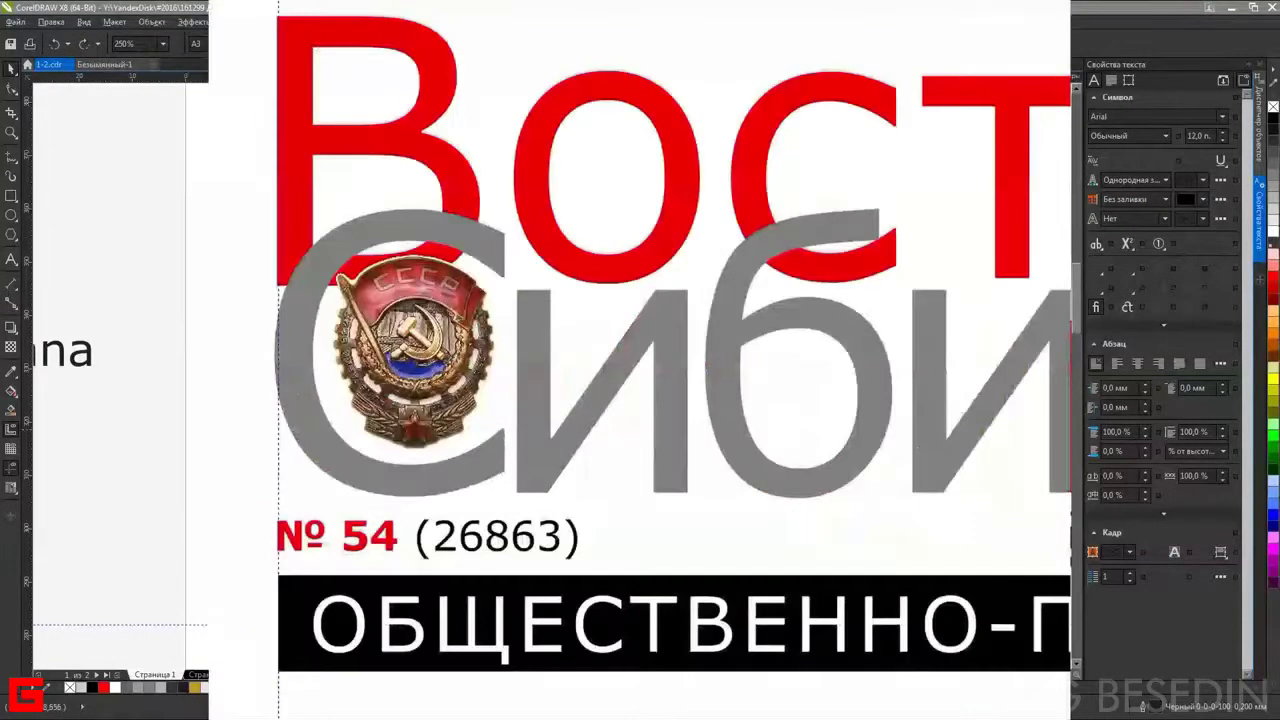
pyautogui.click(318, 440)
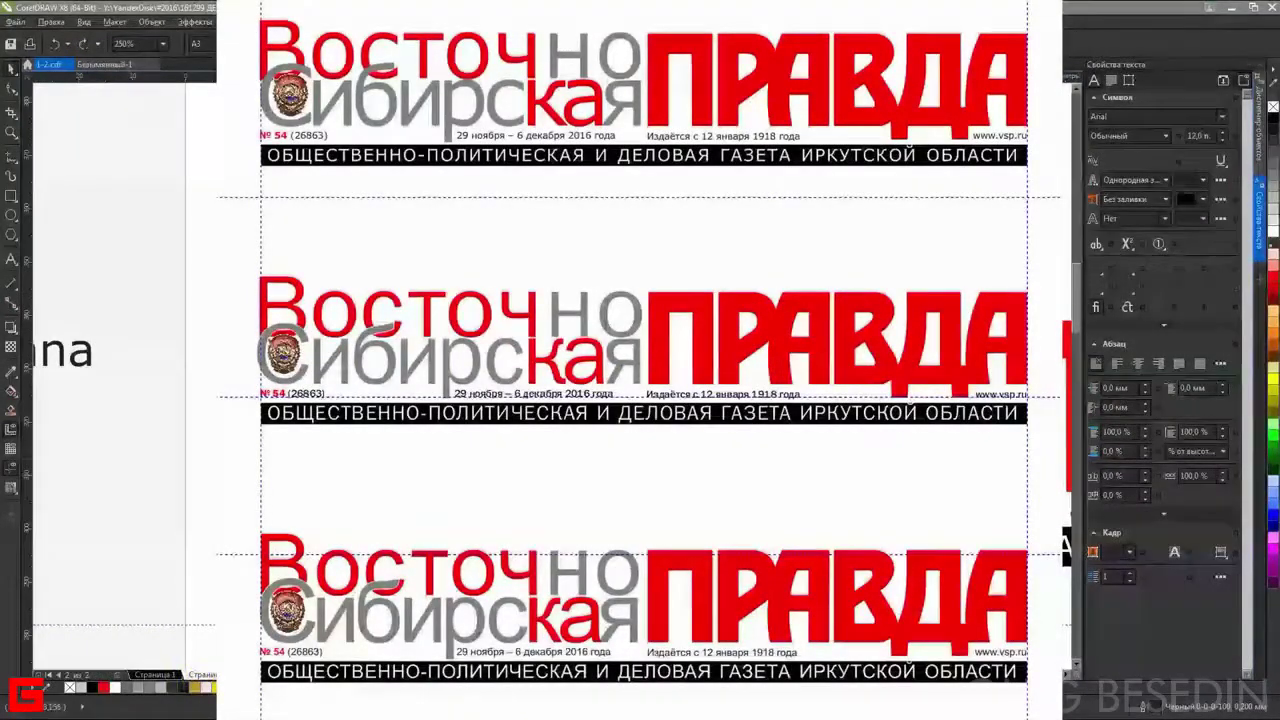
# - Examine the Verdana masthead on page 2, focusing on the red word "ПРАВДА"
pyautogui.hotkey('shift', 'F2')
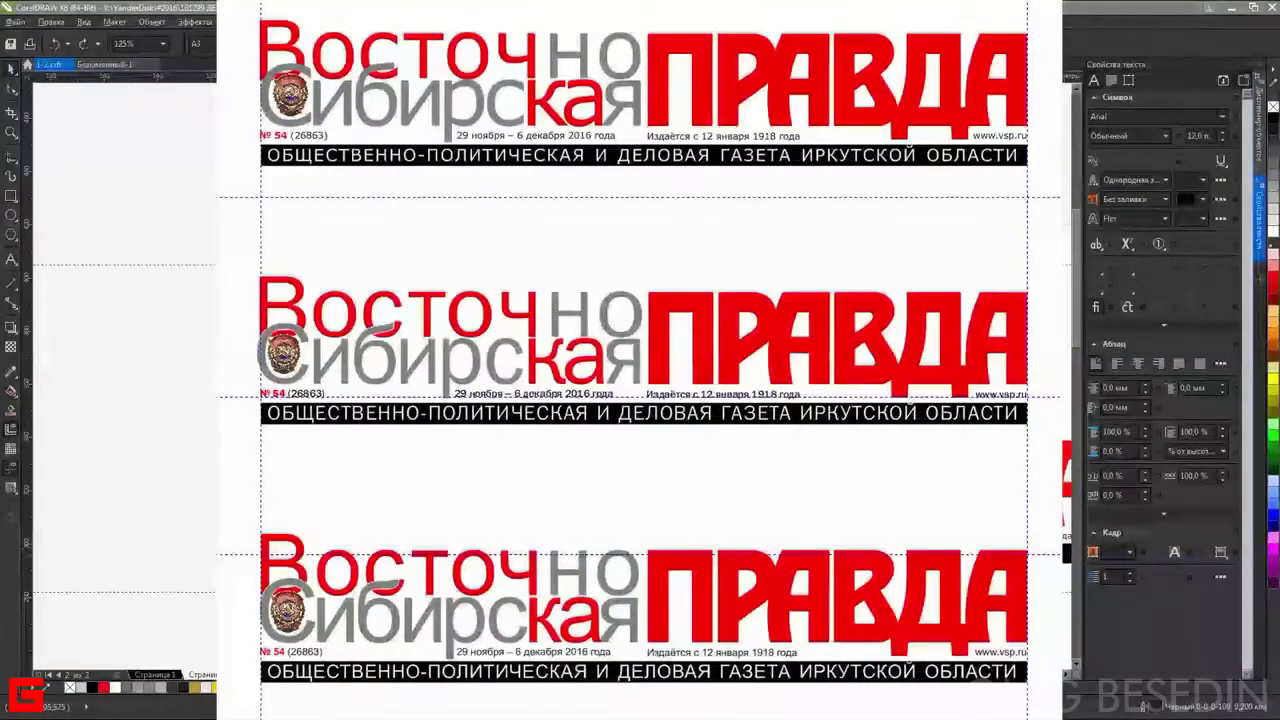
pyautogui.press('F3')
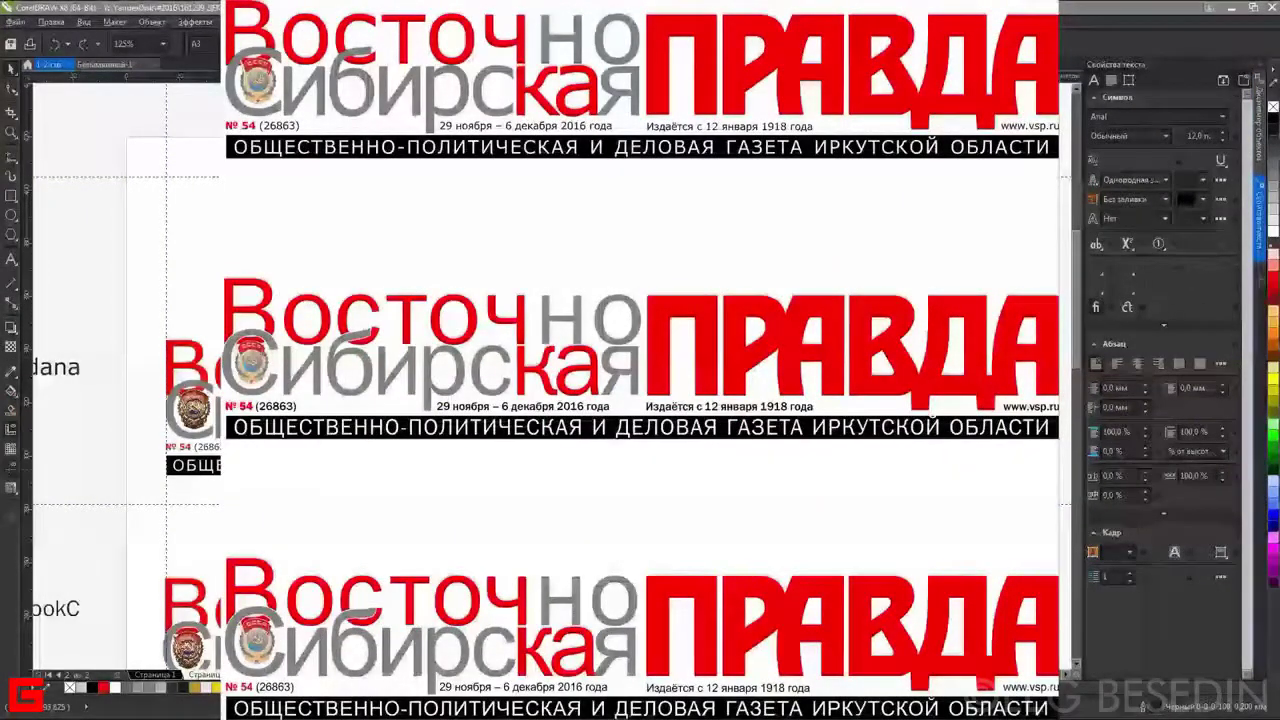
pyautogui.scroll(2, 120, 380)
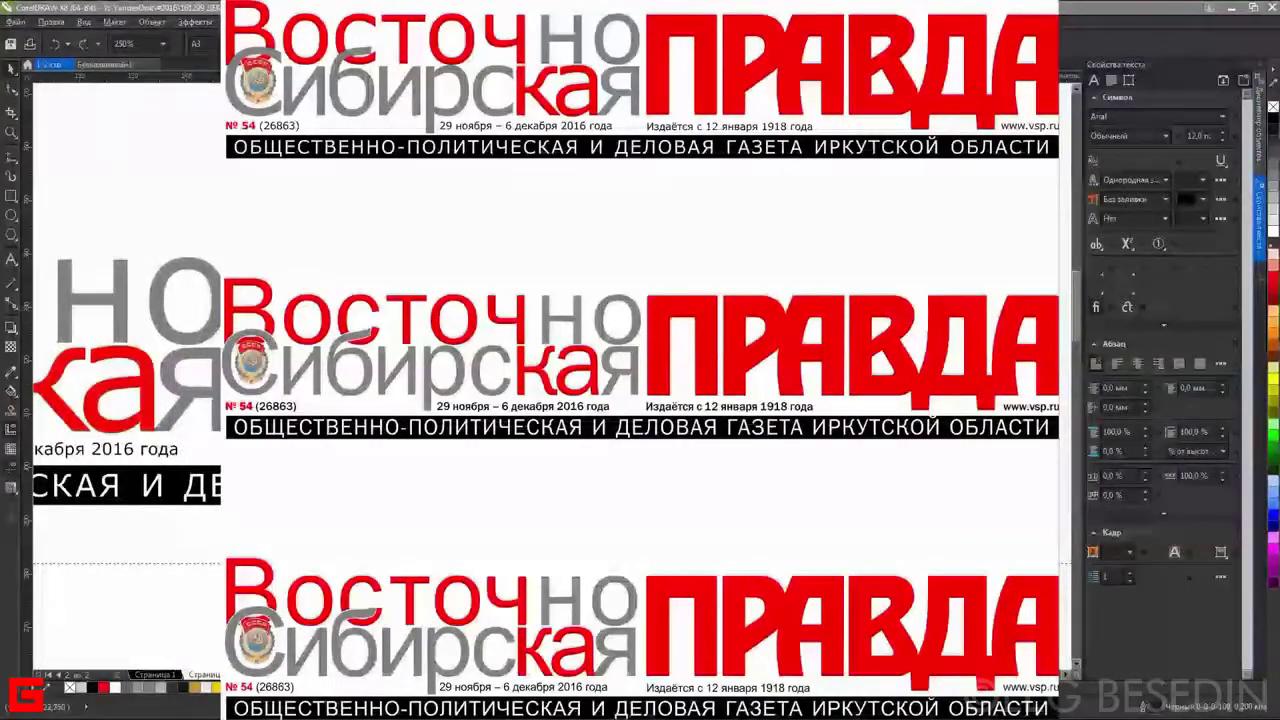
pyautogui.scroll(2, 120, 380)
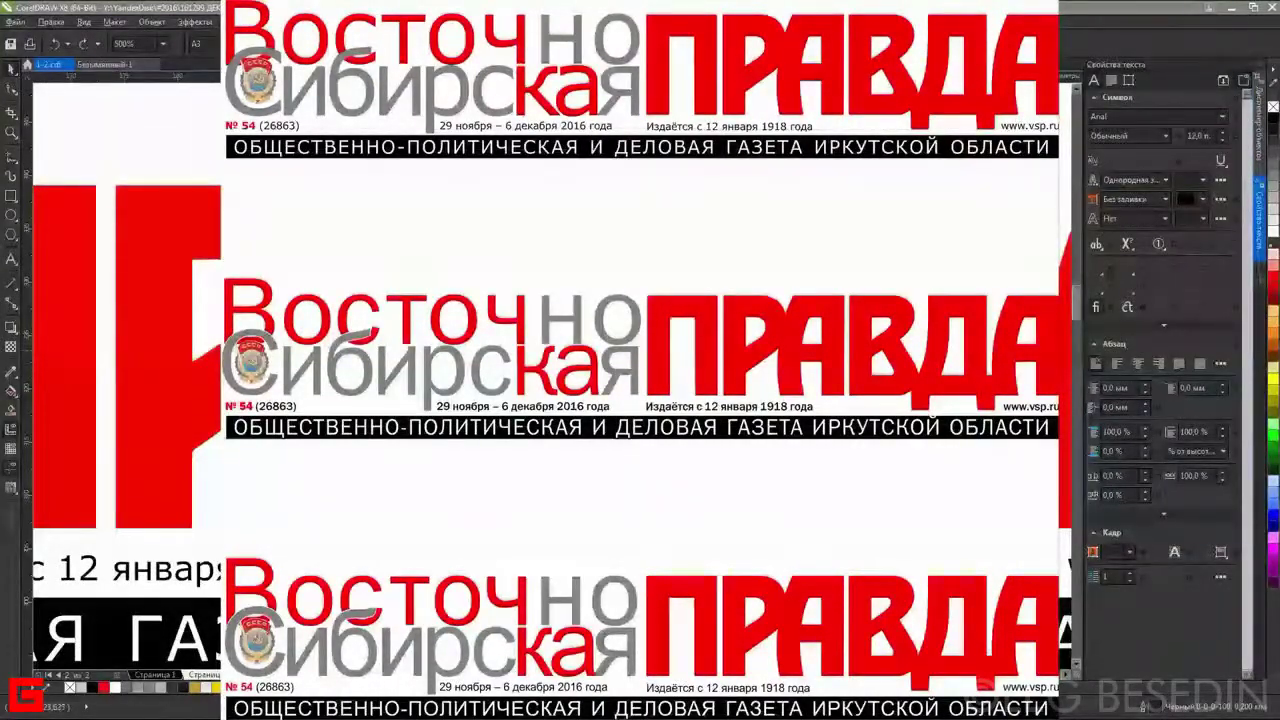
pyautogui.scroll(-2, 124, 358)
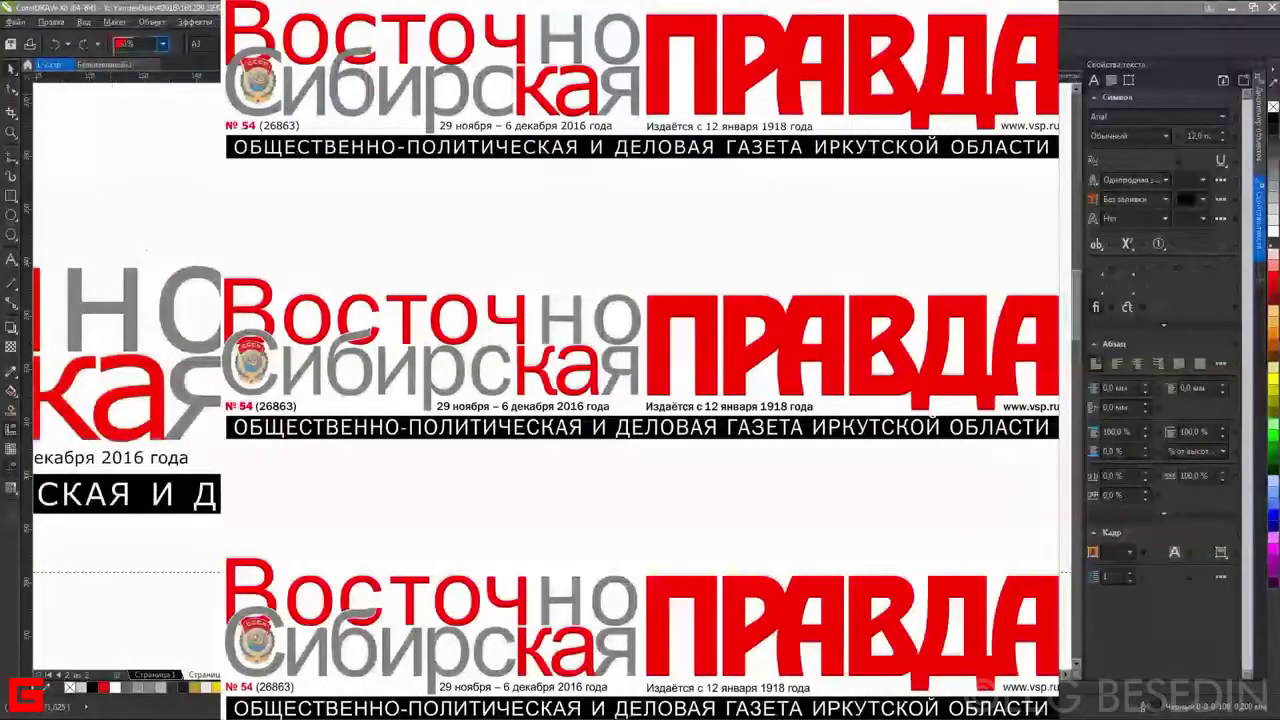
# - Switch to the document Безымянный-1 and examine the outlined word "ПРАВДА", especially the lower foot of the "Д"
pyautogui.click(108, 64)
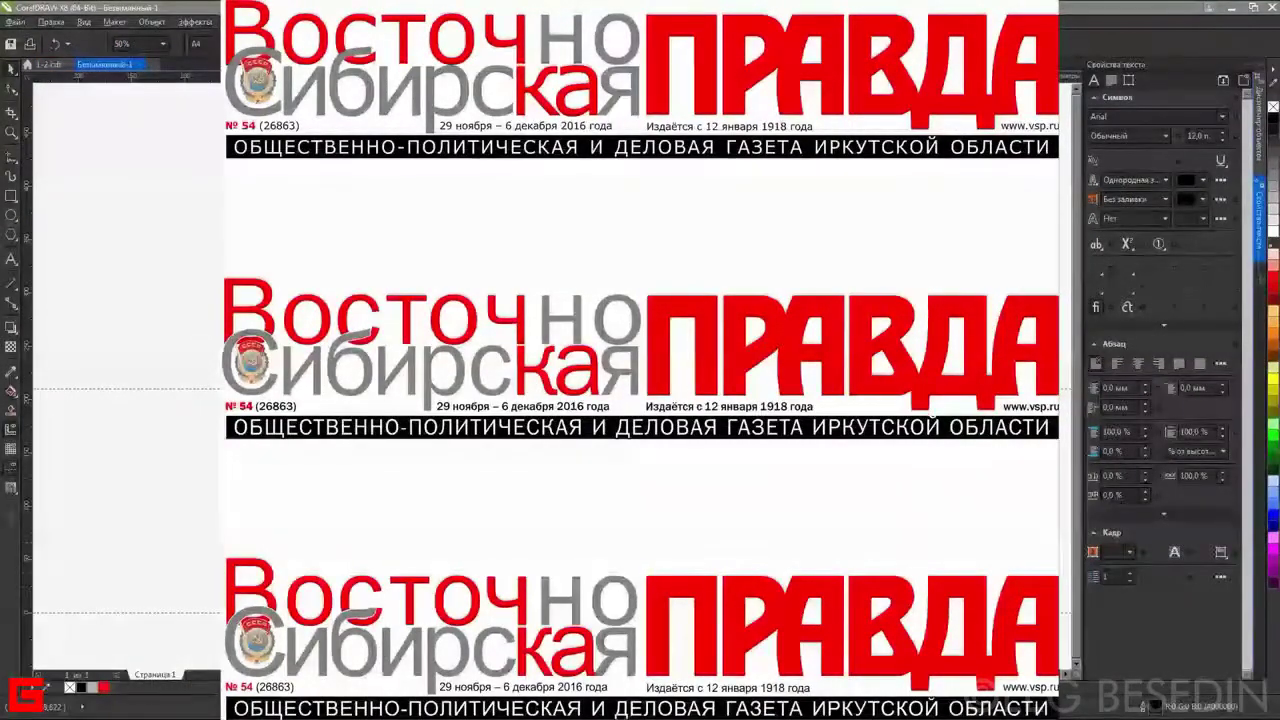
pyautogui.scroll(2, 120, 370)
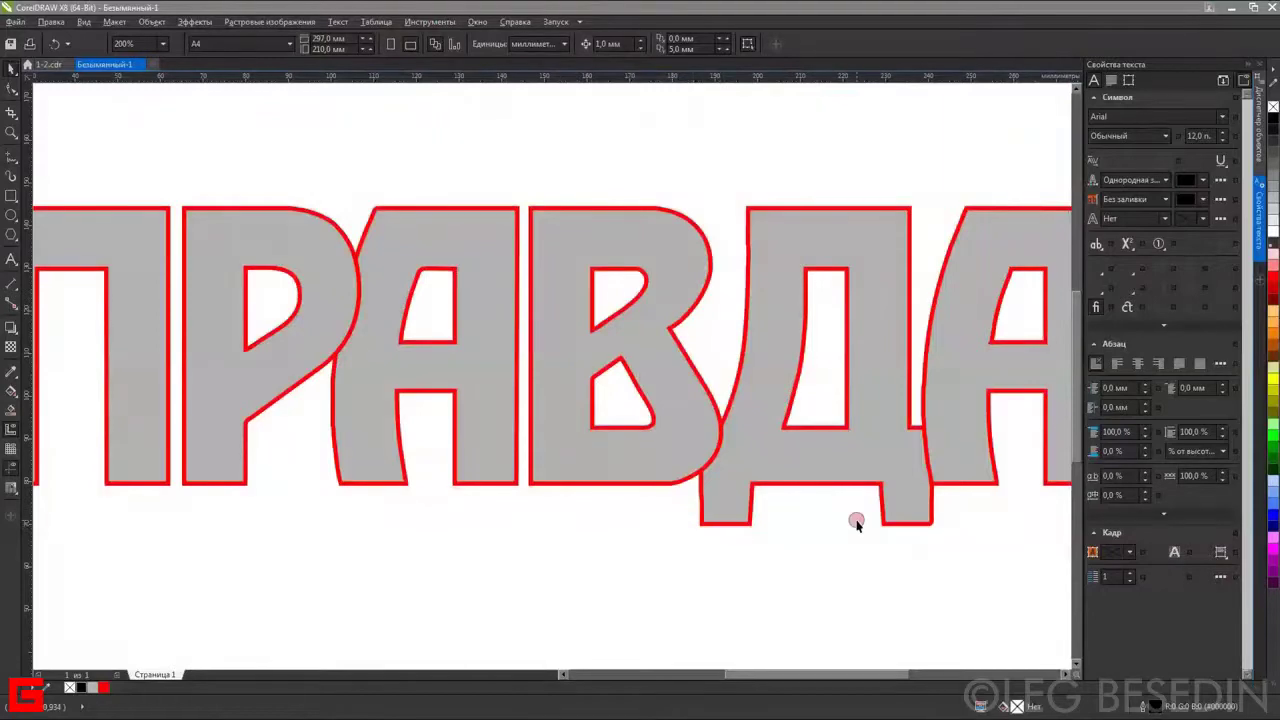
pyautogui.scroll(1, 856, 522)
pyautogui.scroll(1, 600, 472)
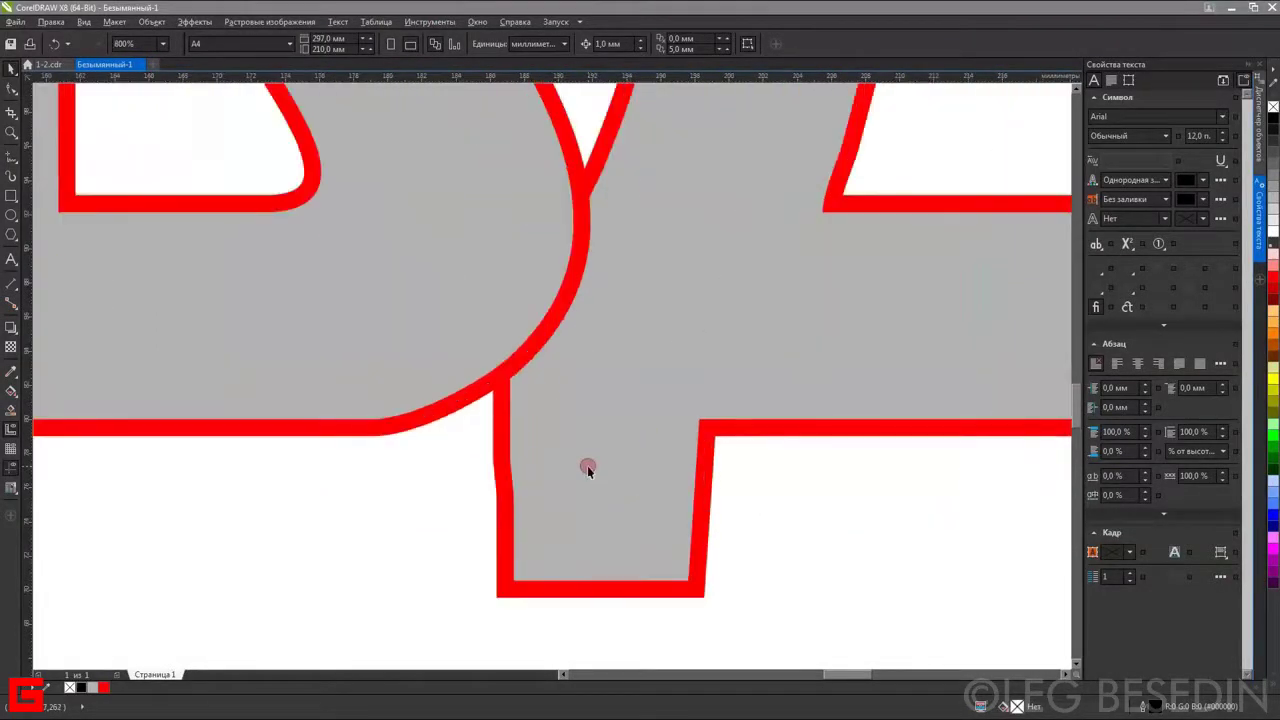
pyautogui.scroll(1, 555, 558)
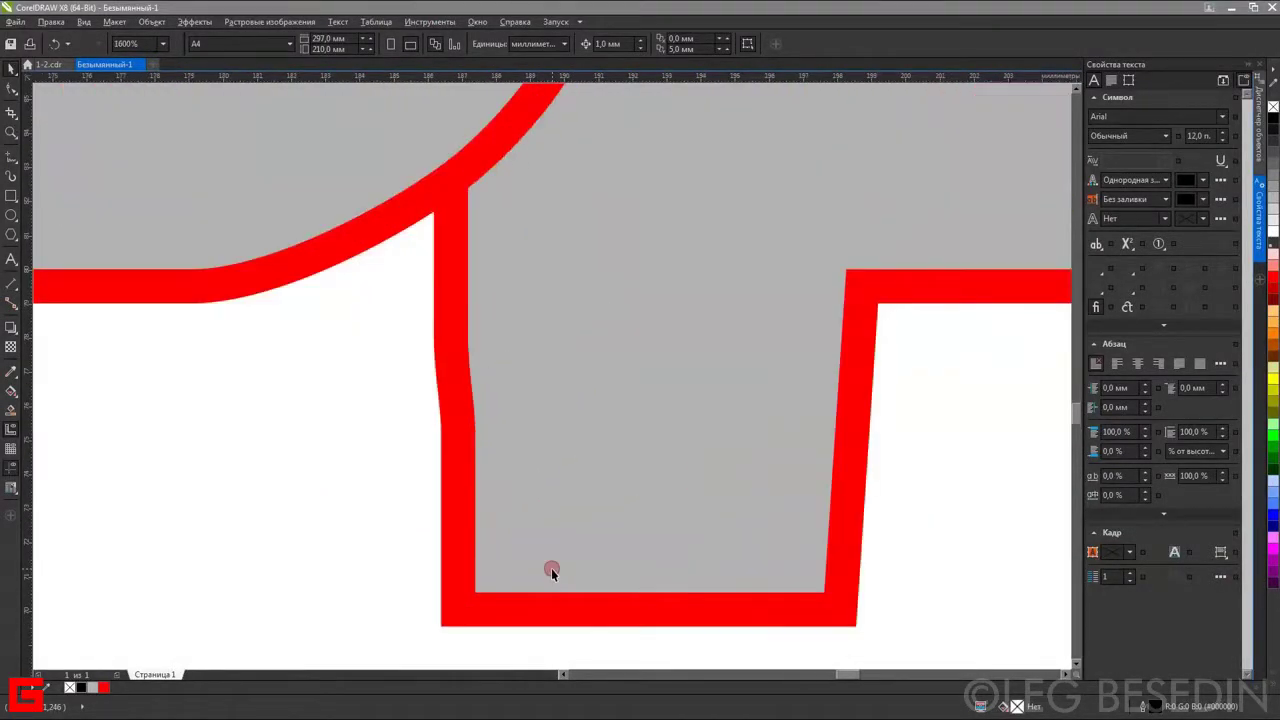
# - Select the letter "Д" and inspect the nodes and outline of both of its lower feet, undoing any displacement of the letter
pyautogui.click(458, 439)
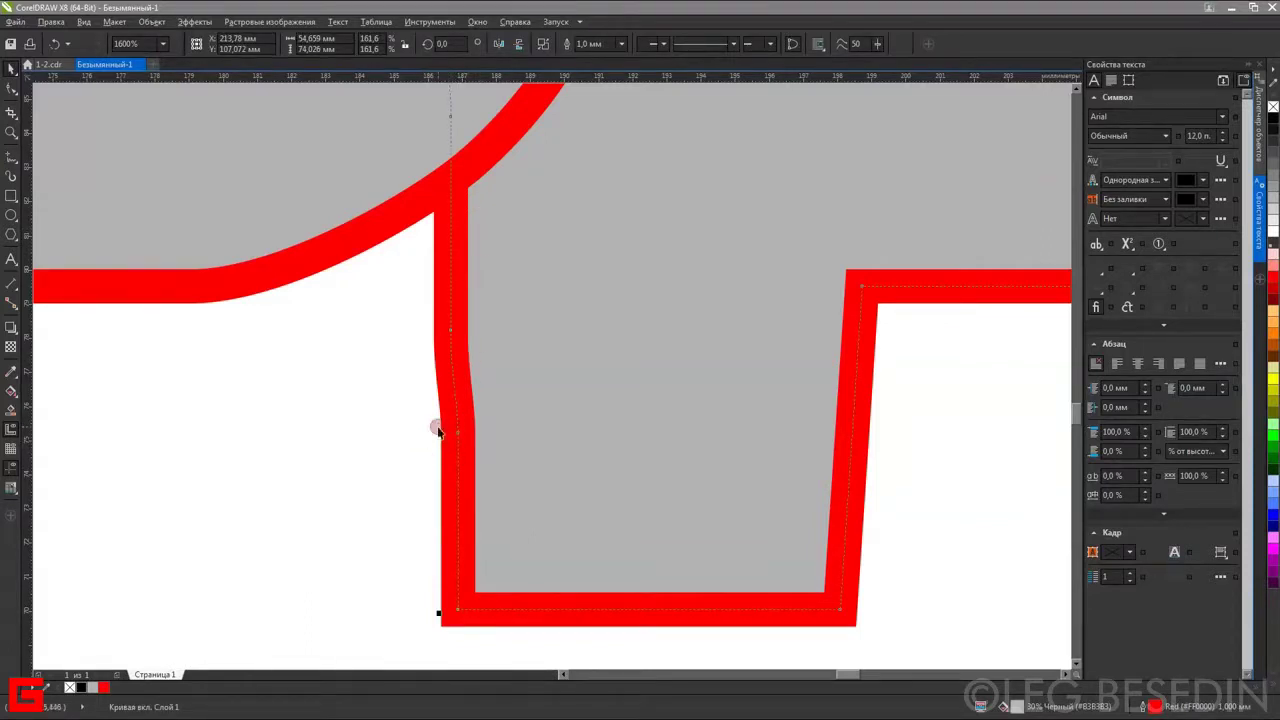
pyautogui.moveTo(451, 303); pyautogui.dragTo(471, 309)
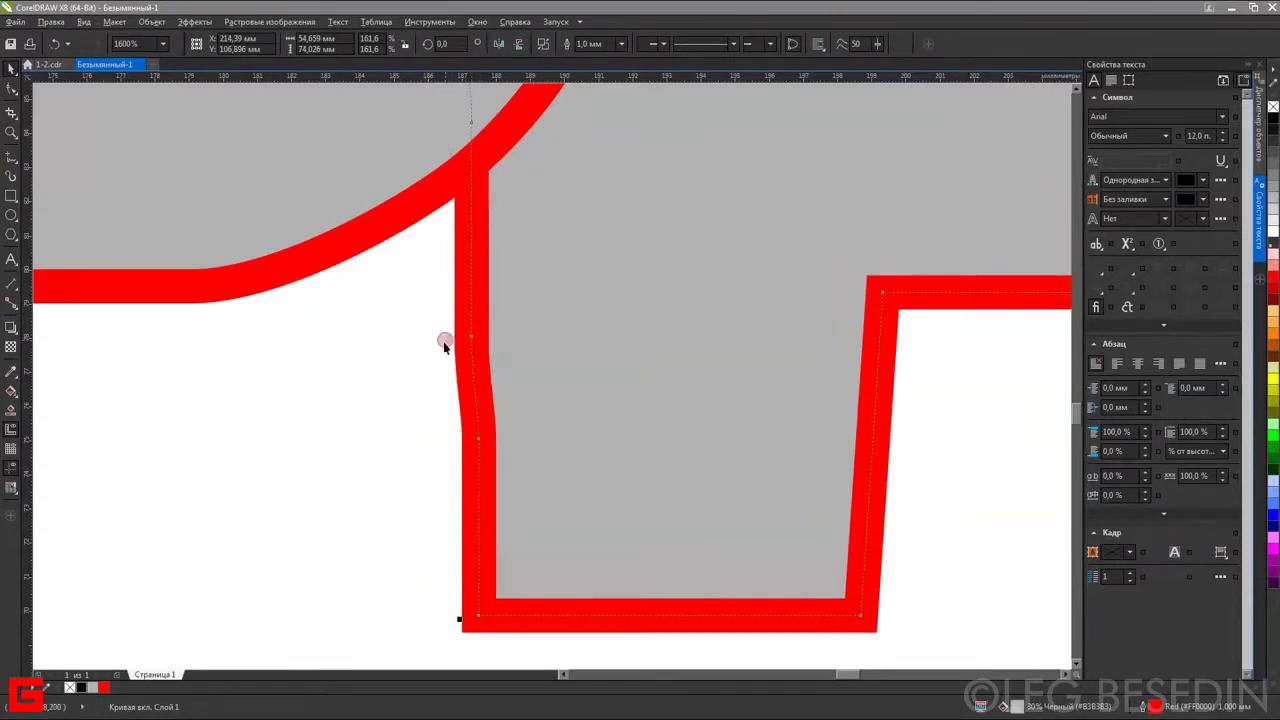
pyautogui.hotkey('ctrl', 'z')
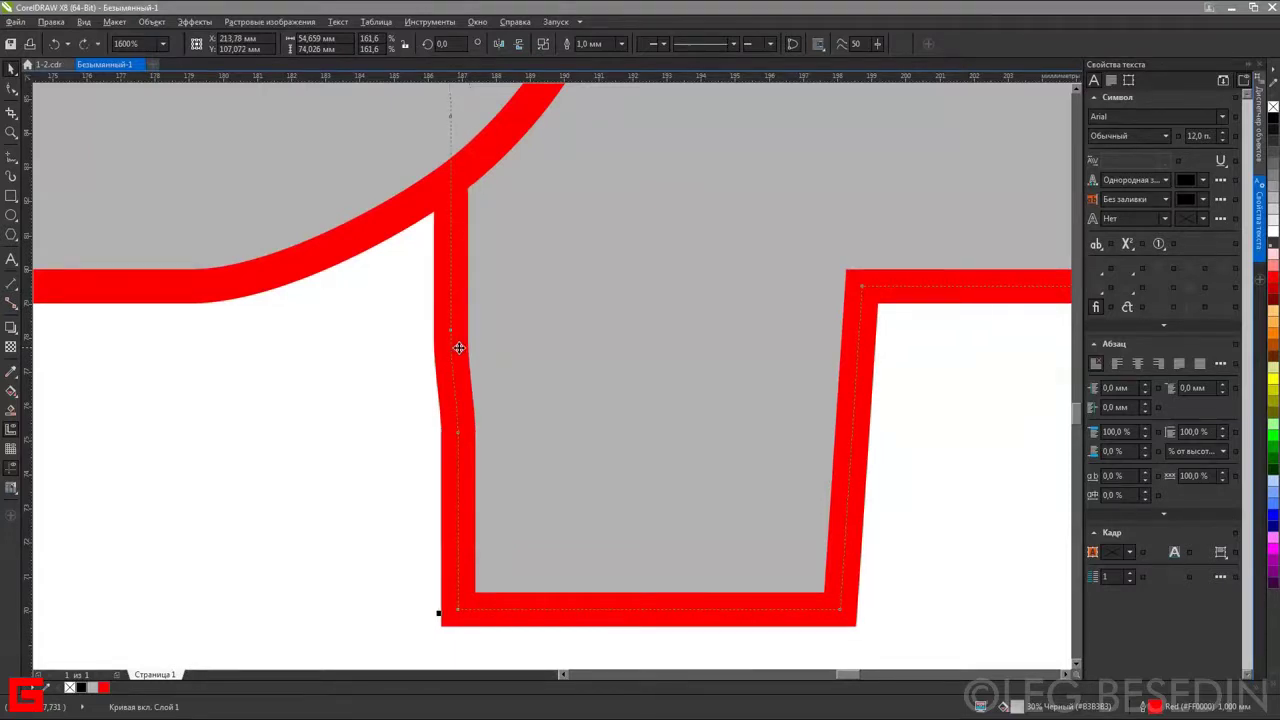
pyautogui.click(395, 343)
pyautogui.click(449, 329)
pyautogui.scroll(-2, 720, 451)
pyautogui.scroll(3, 900, 465)
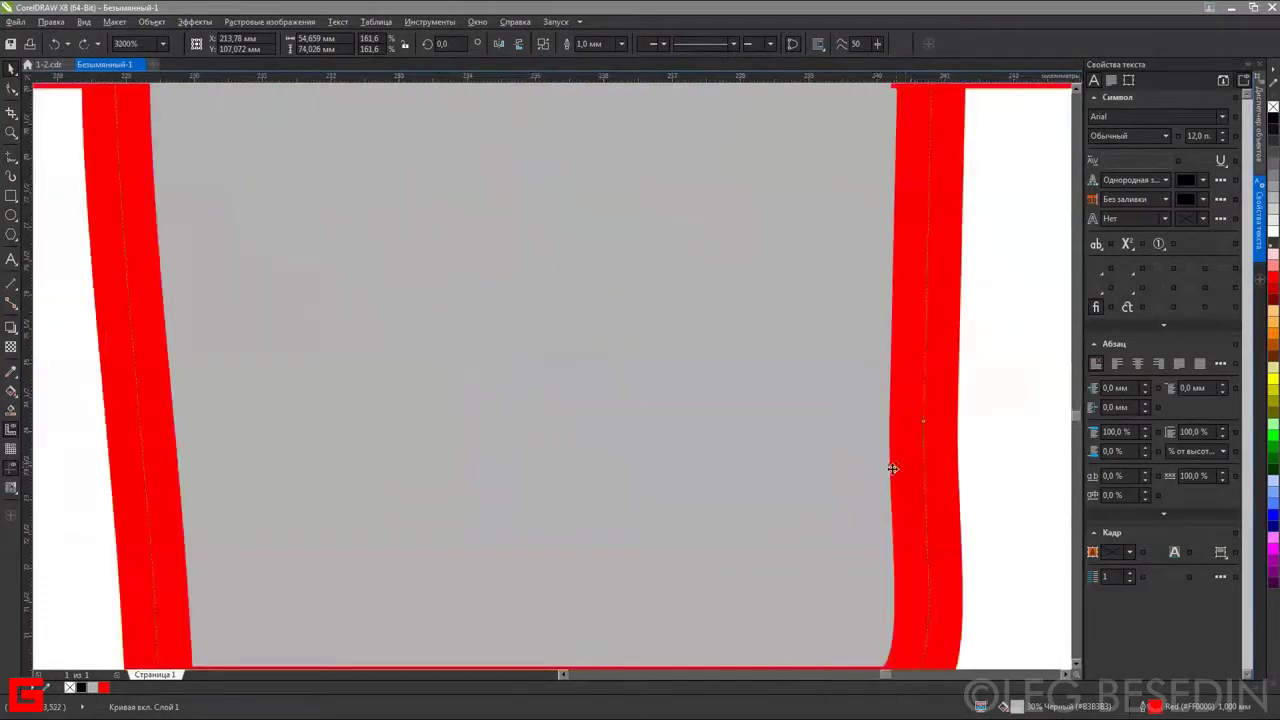
pyautogui.scroll(-1, 892, 469)
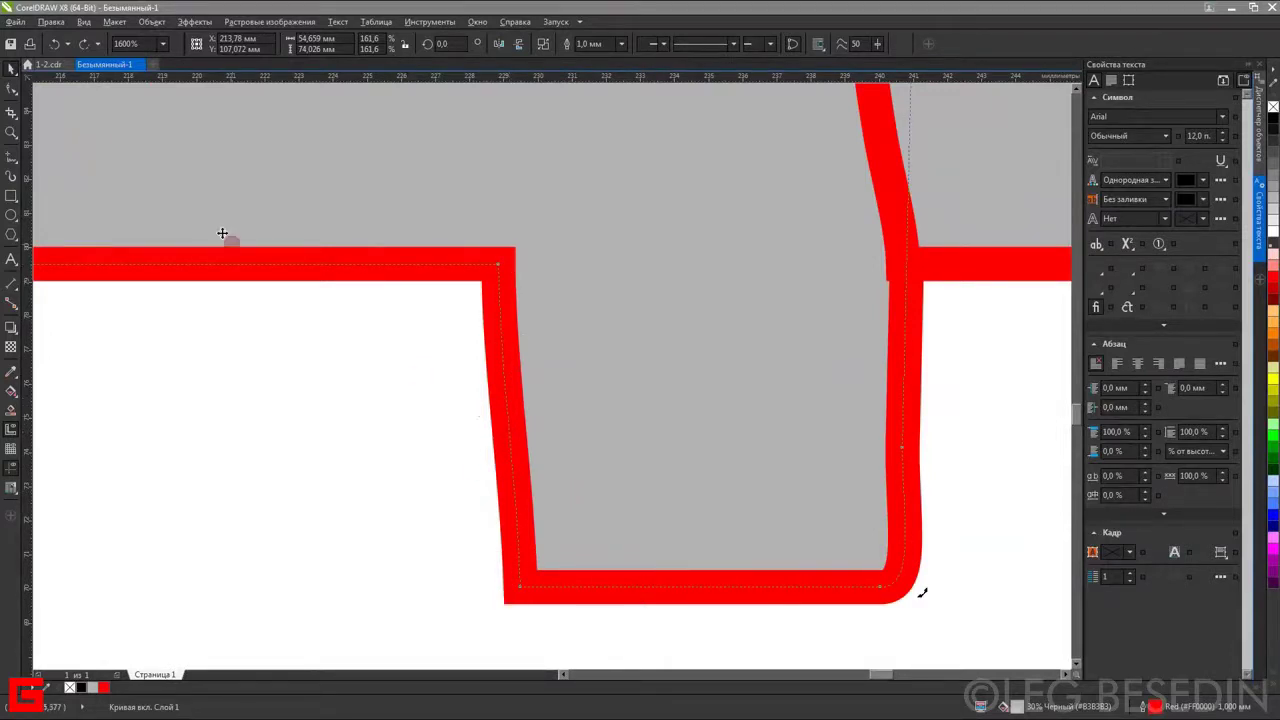
# - Try to convert the slanted inner side of the right foot of "Д" into a straight line
pyautogui.click(11, 88)
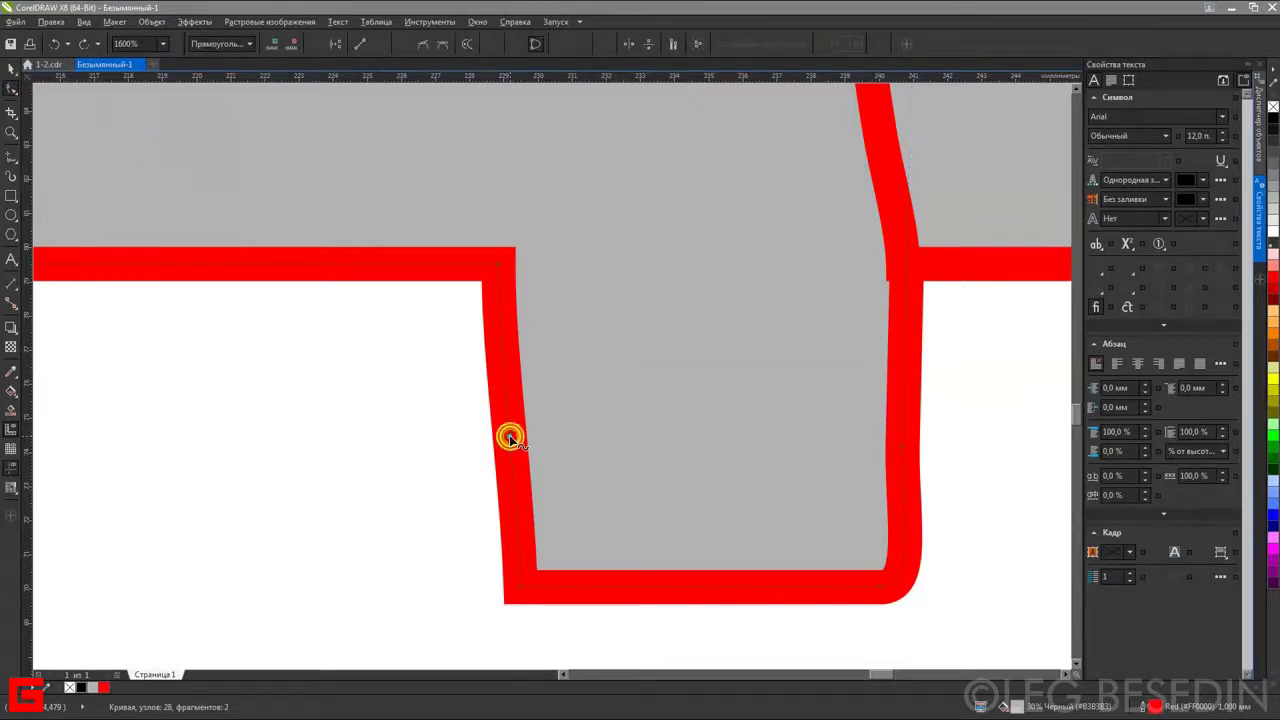
pyautogui.click(358, 44)
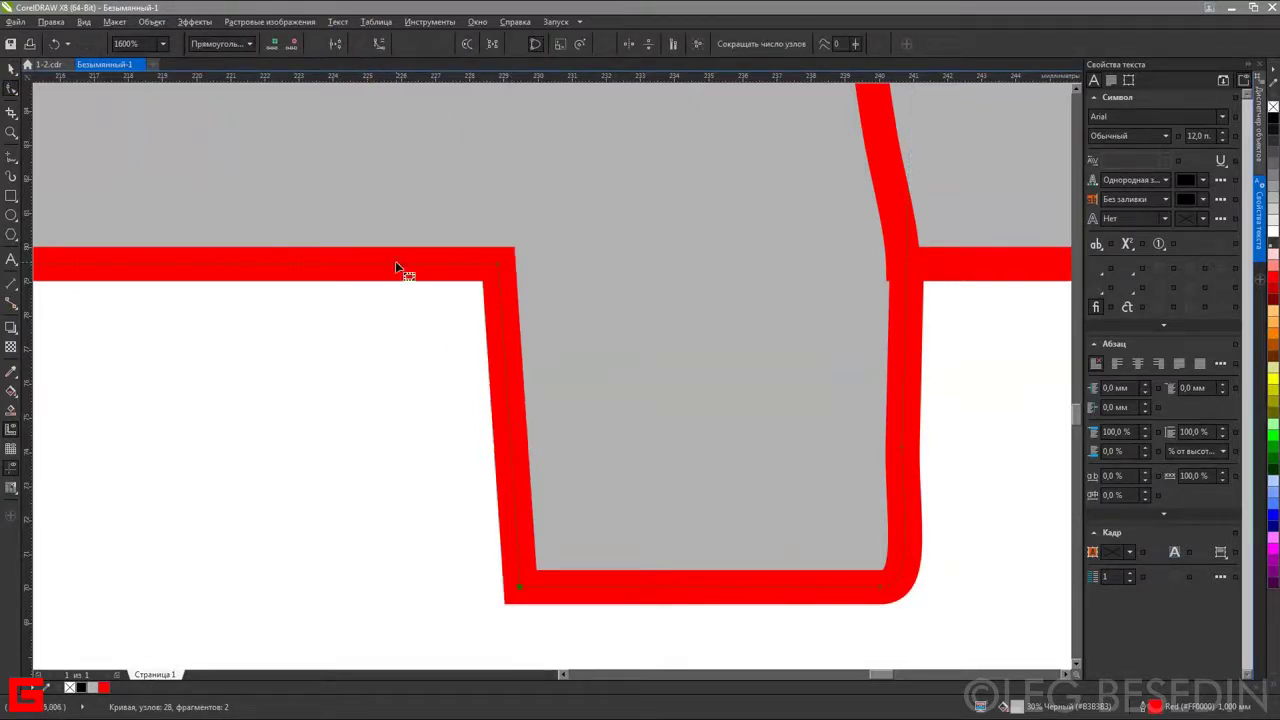
pyautogui.click(436, 311)
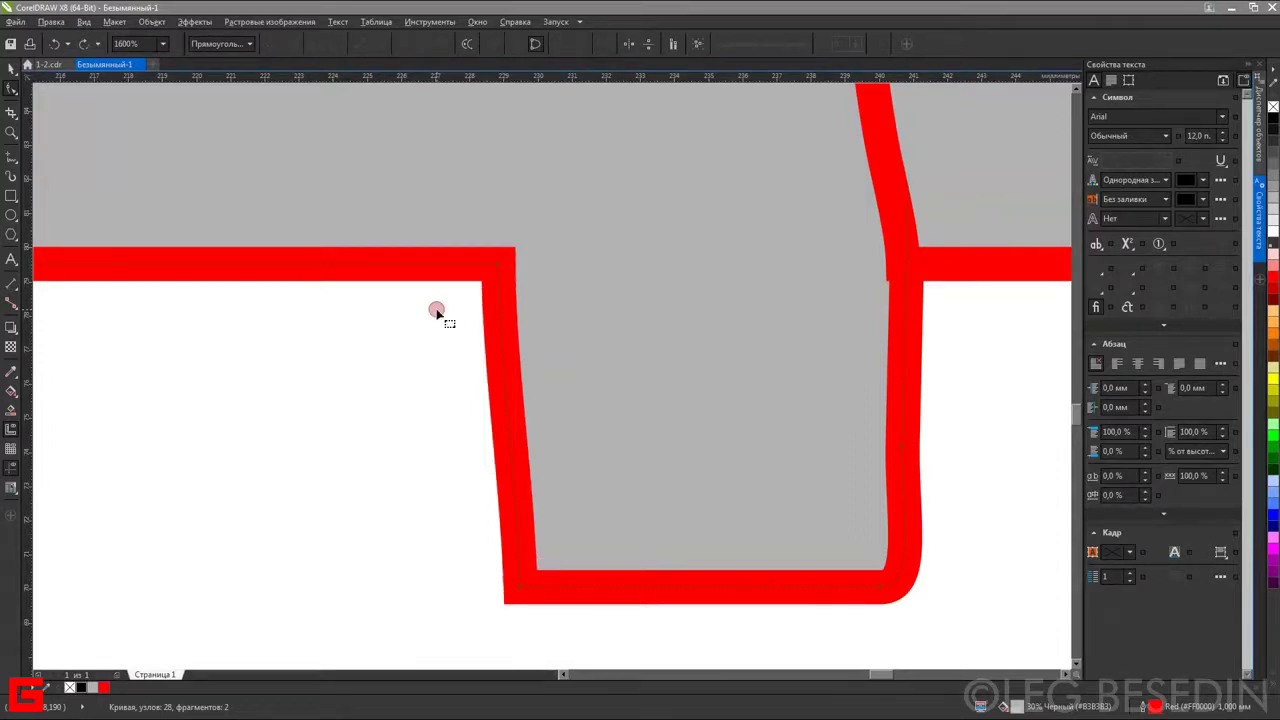
# - Examine the outer side and rounded corner of the right foot of "Д", including its junction with the final "А"
pyautogui.scroll(1, 1000, 600)
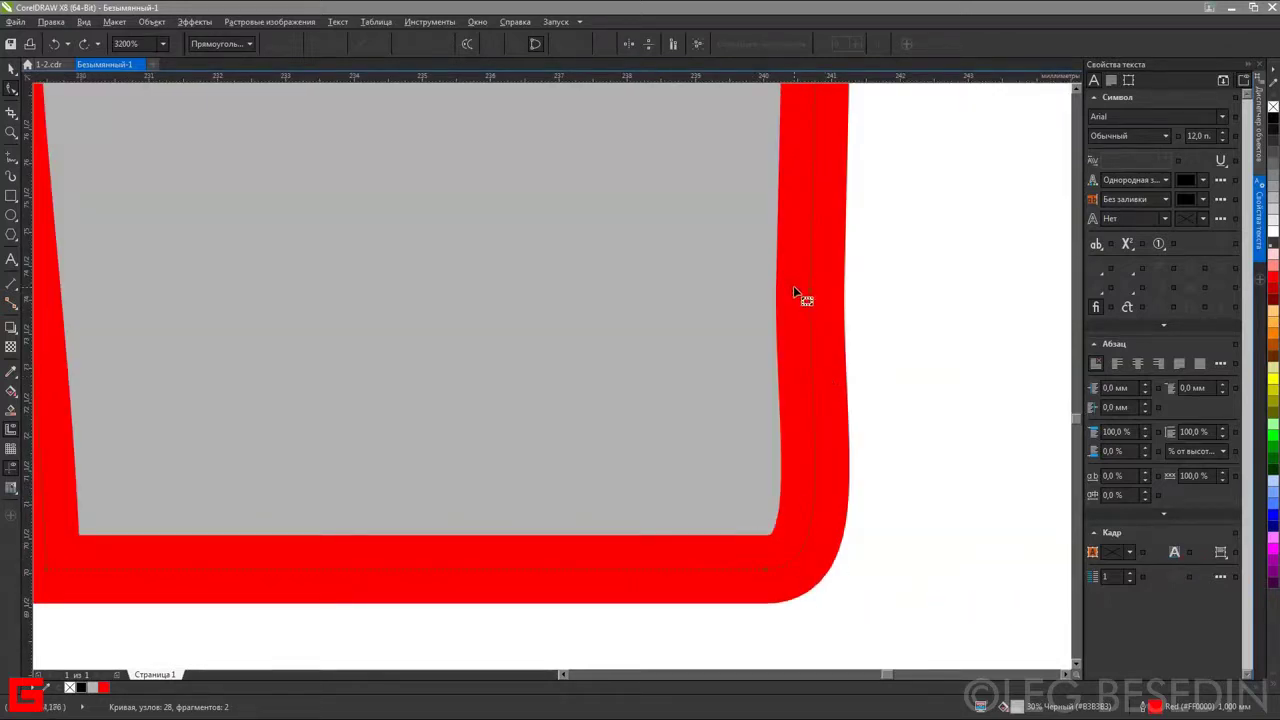
pyautogui.scroll(-2, 829, 309)
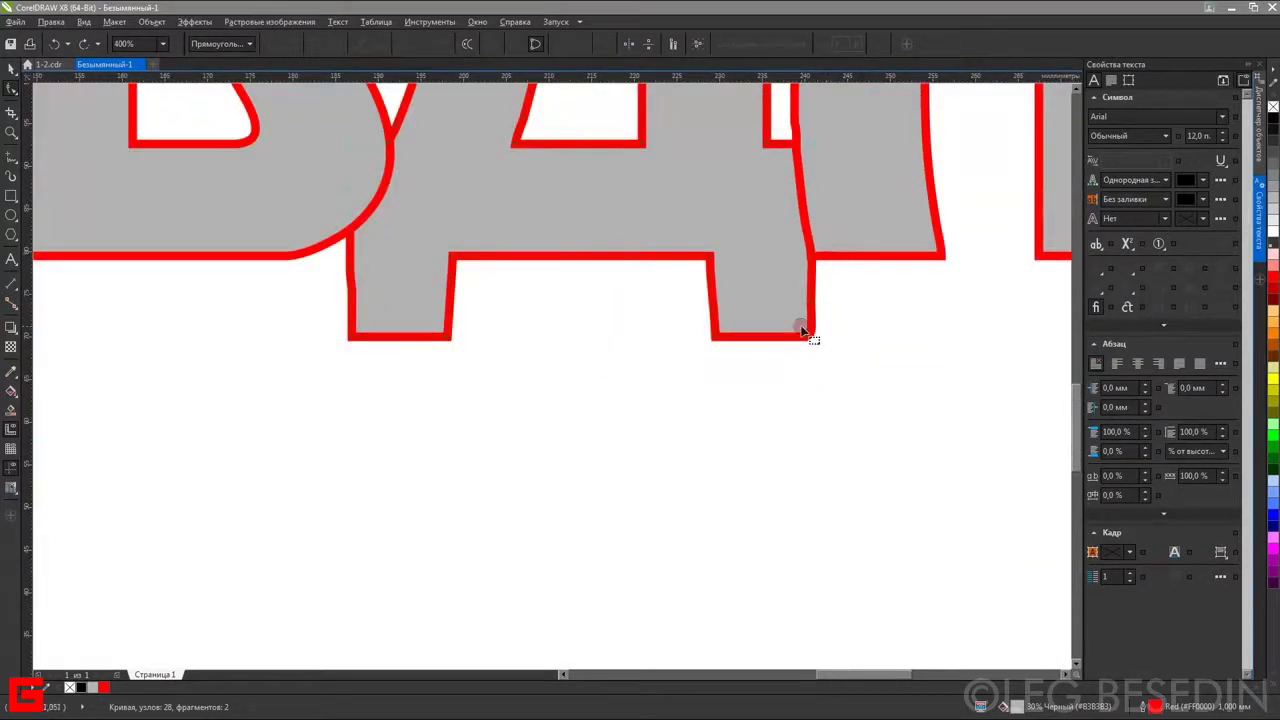
pyautogui.scroll(1, 865, 245)
pyautogui.scroll(2, 865, 245)
pyautogui.scroll(-1, 505, 460)
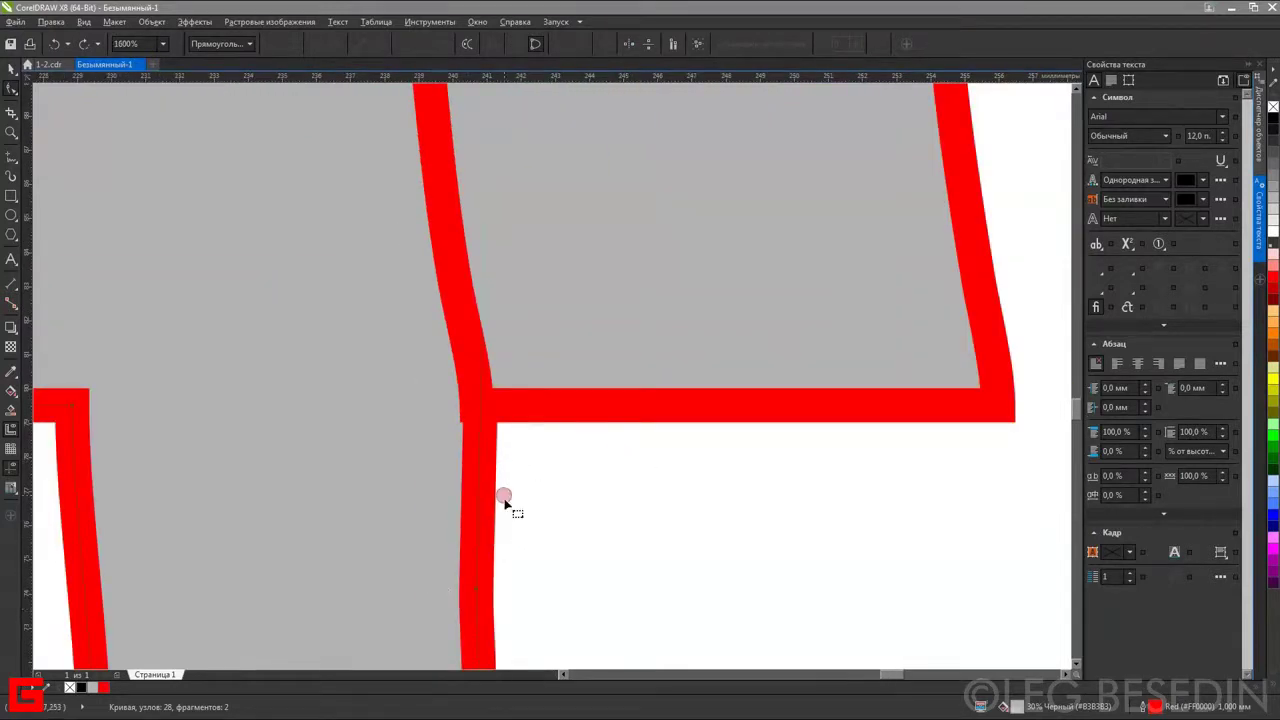
pyautogui.moveTo(497, 557); pyautogui.dragTo(634, 437)
pyautogui.scroll(-2, 636, 436)
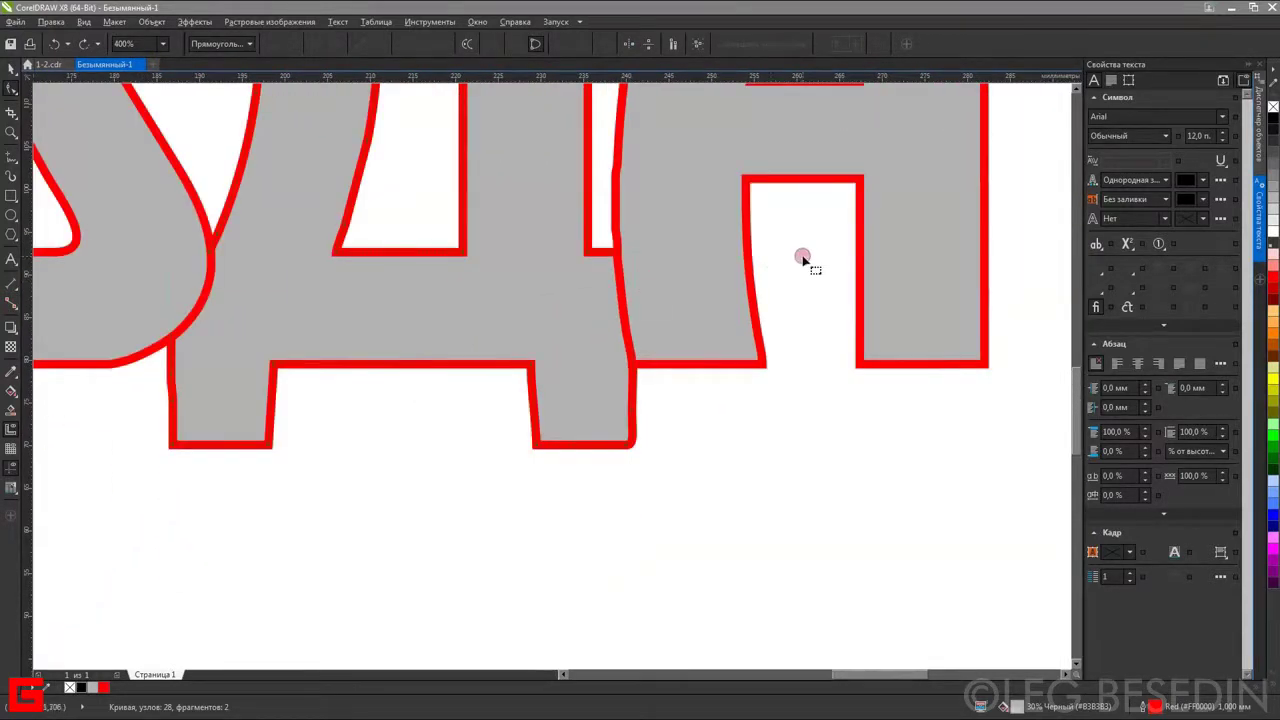
# - Select the uneven nodes along the outer left edge of the final "А" and delete them to smooth the curve
pyautogui.scroll(2, 610, 155)
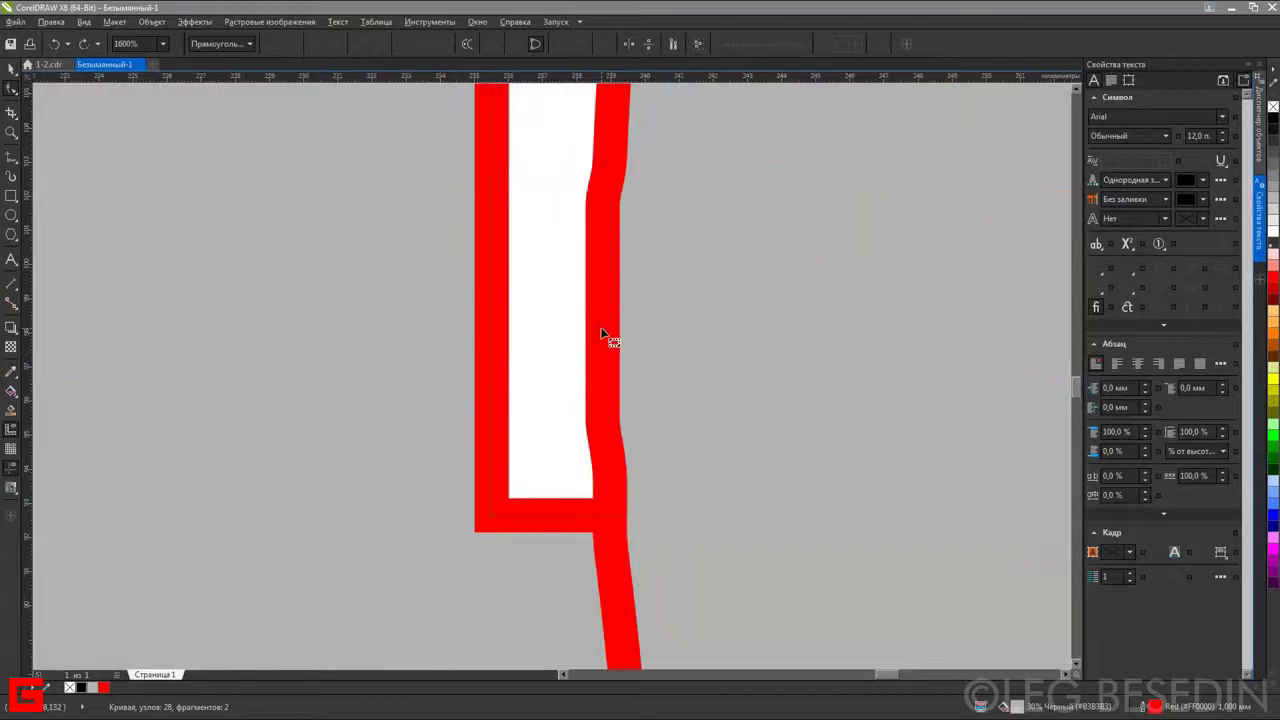
pyautogui.click(586, 206)
pyautogui.moveTo(603, 140); pyautogui.dragTo(610, 180)
pyautogui.click(641, 457)
pyautogui.moveTo(573, 125); pyautogui.dragTo(650, 577)
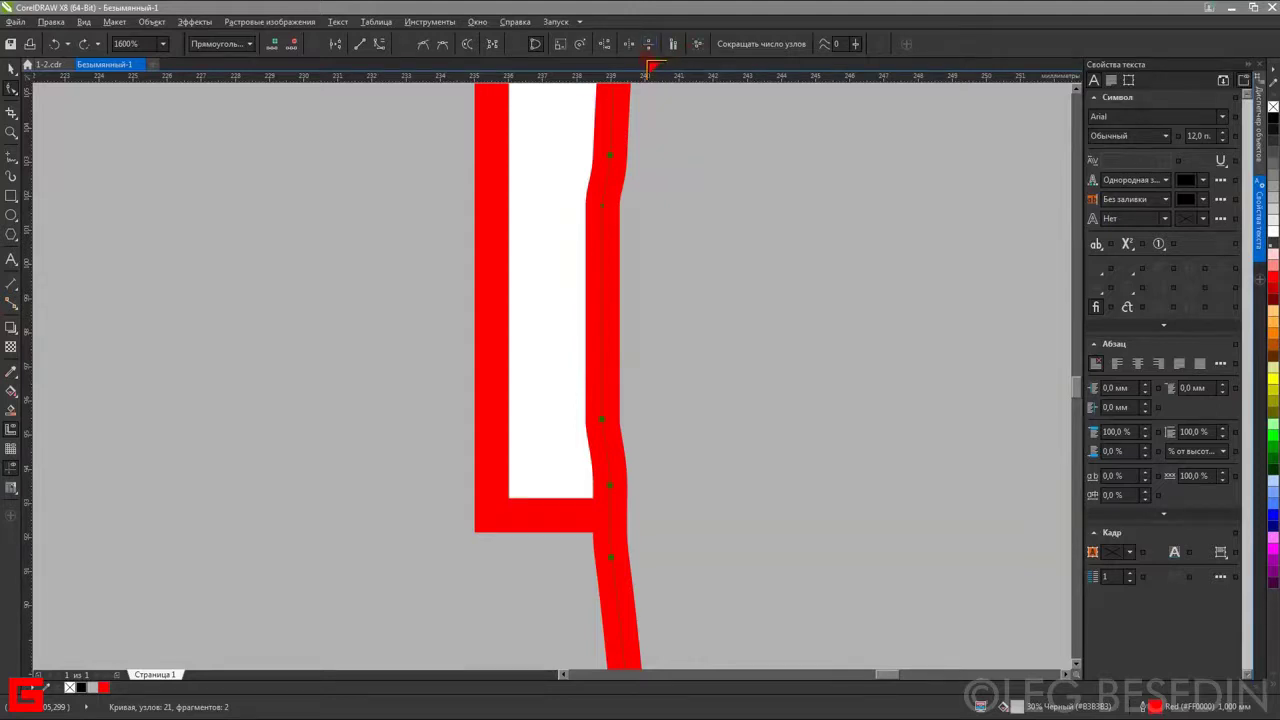
pyautogui.press('Delete')
pyautogui.press('F3')
pyautogui.press('F3')
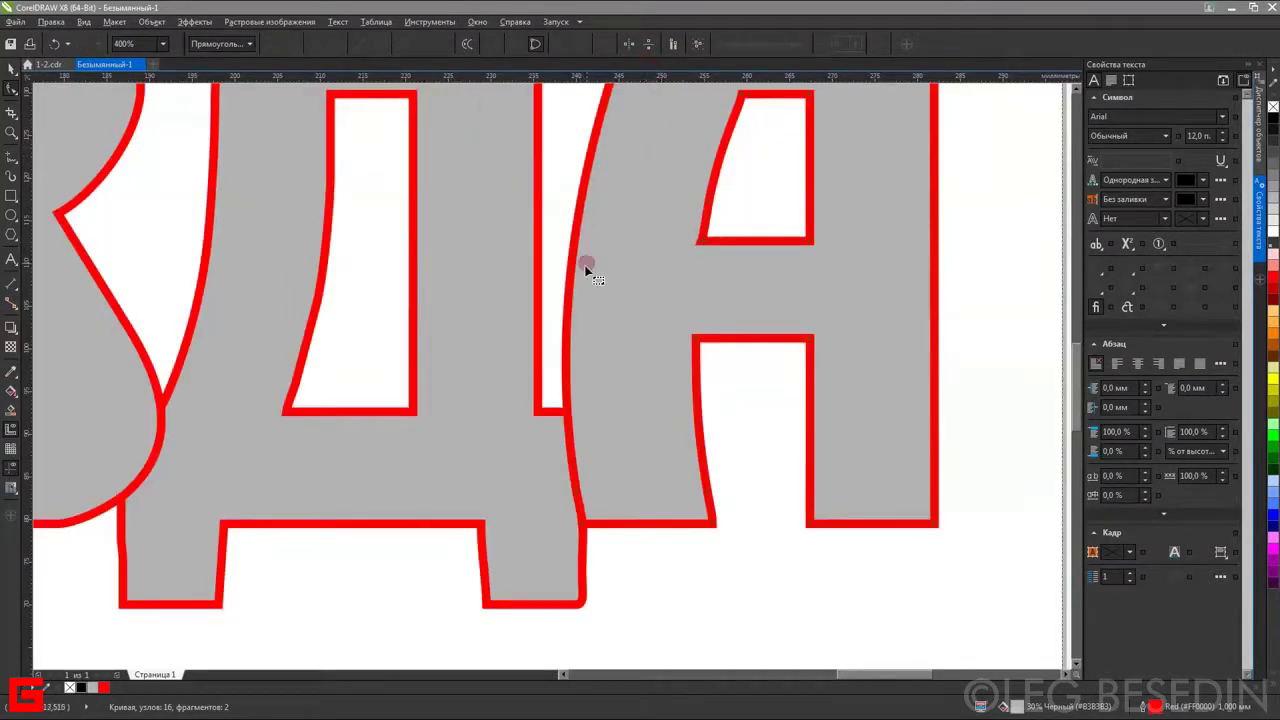
pyautogui.click(568, 474)
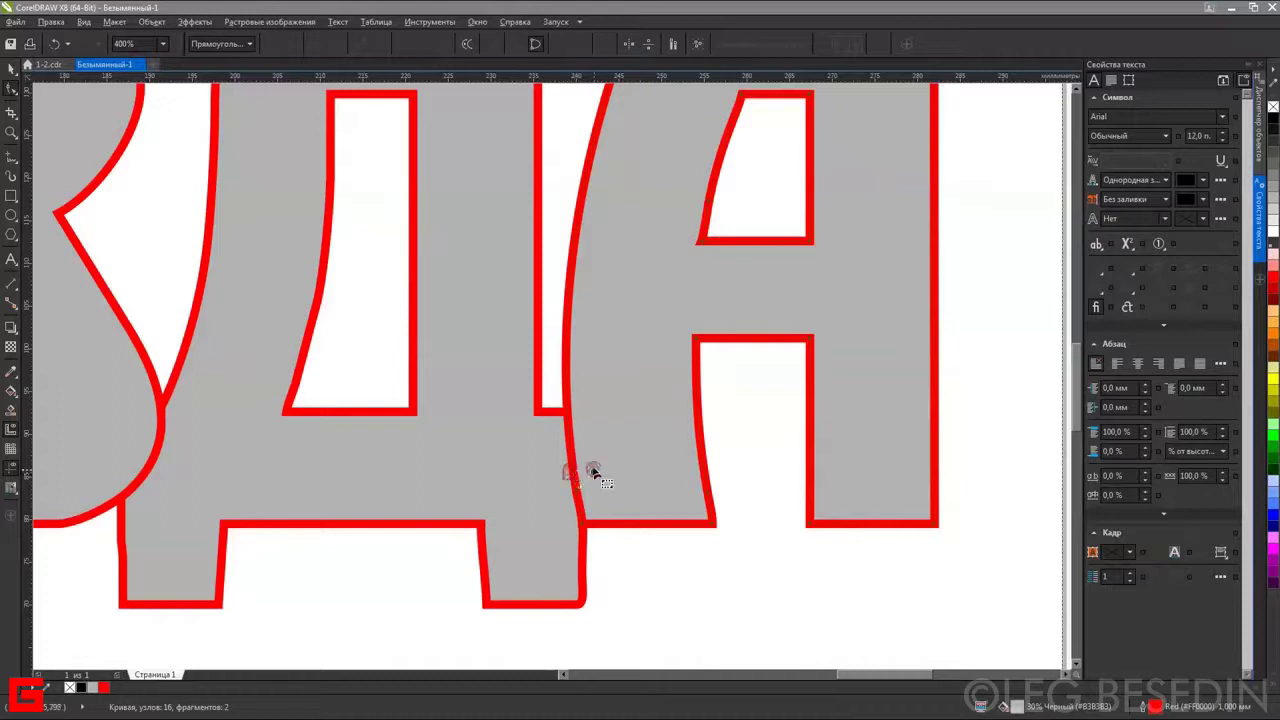
pyautogui.scroll(1, 812, 402)
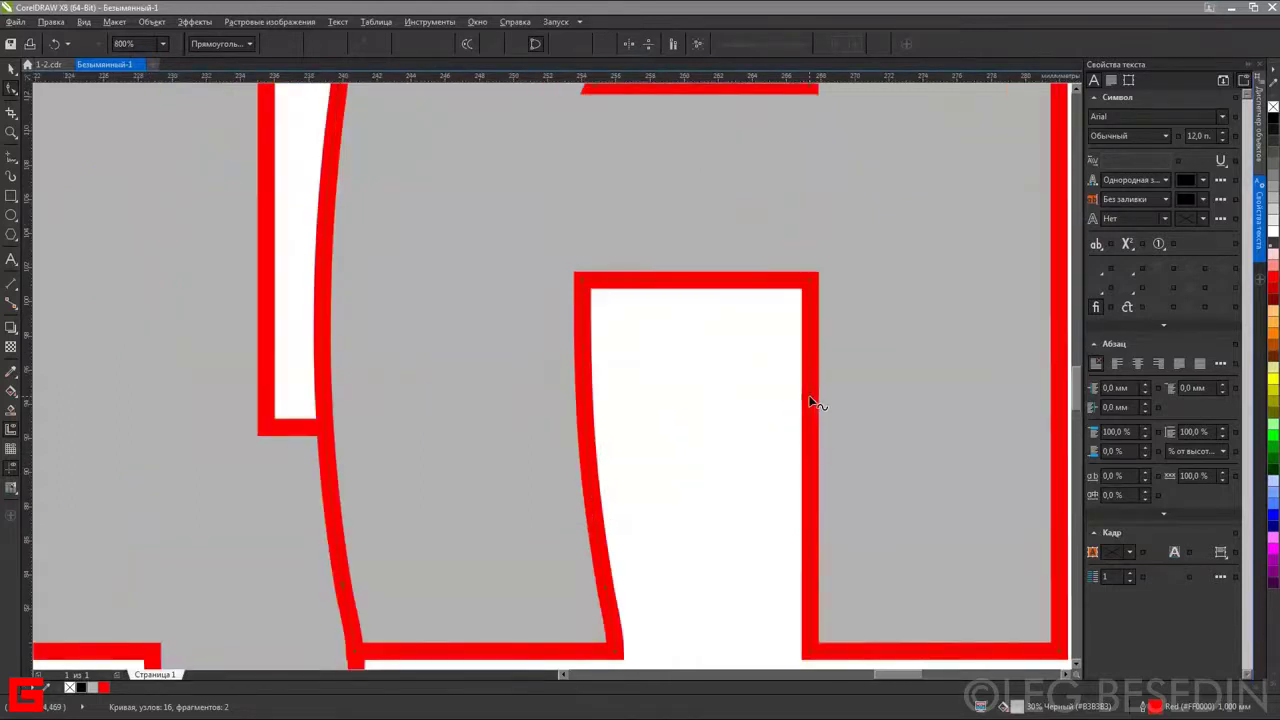
pyautogui.scroll(-2, 812, 402)
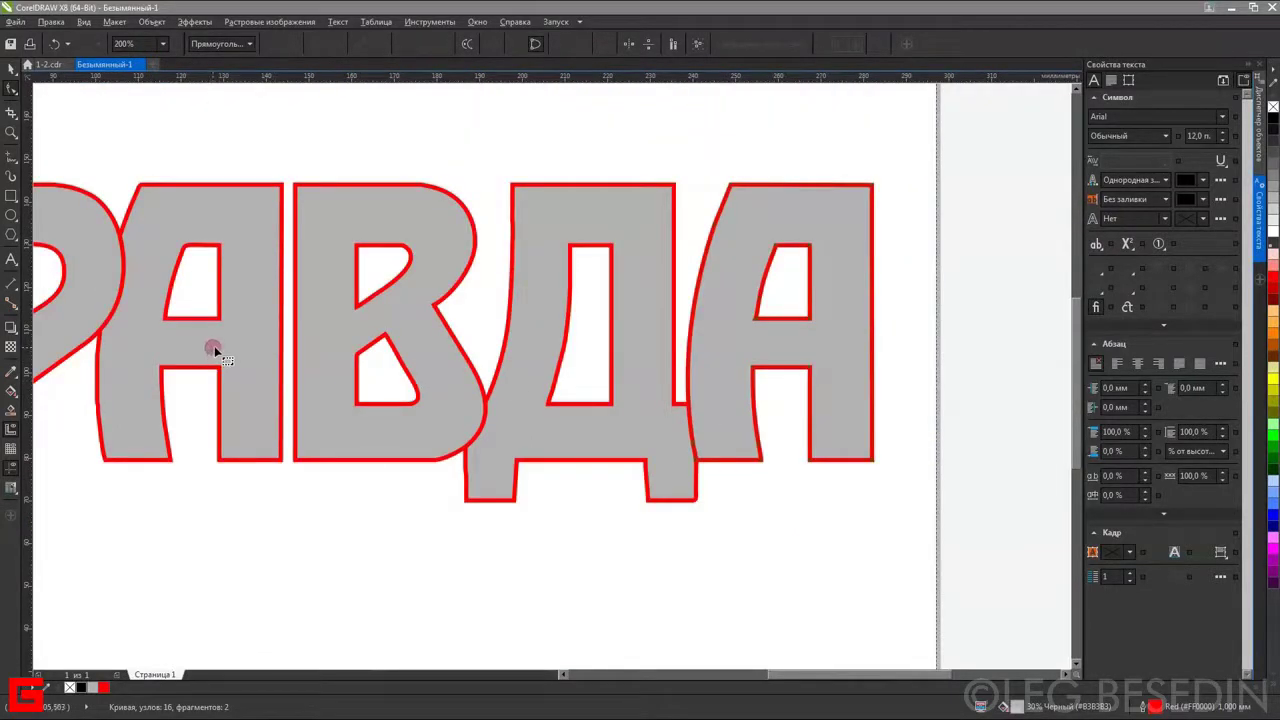
# - Delete the extra node on the lower diagonal edge of the counter in "Р", undoing and repeating the deletion to compare the shapes
pyautogui.click(349, 362)
pyautogui.scroll(2, 297, 355)
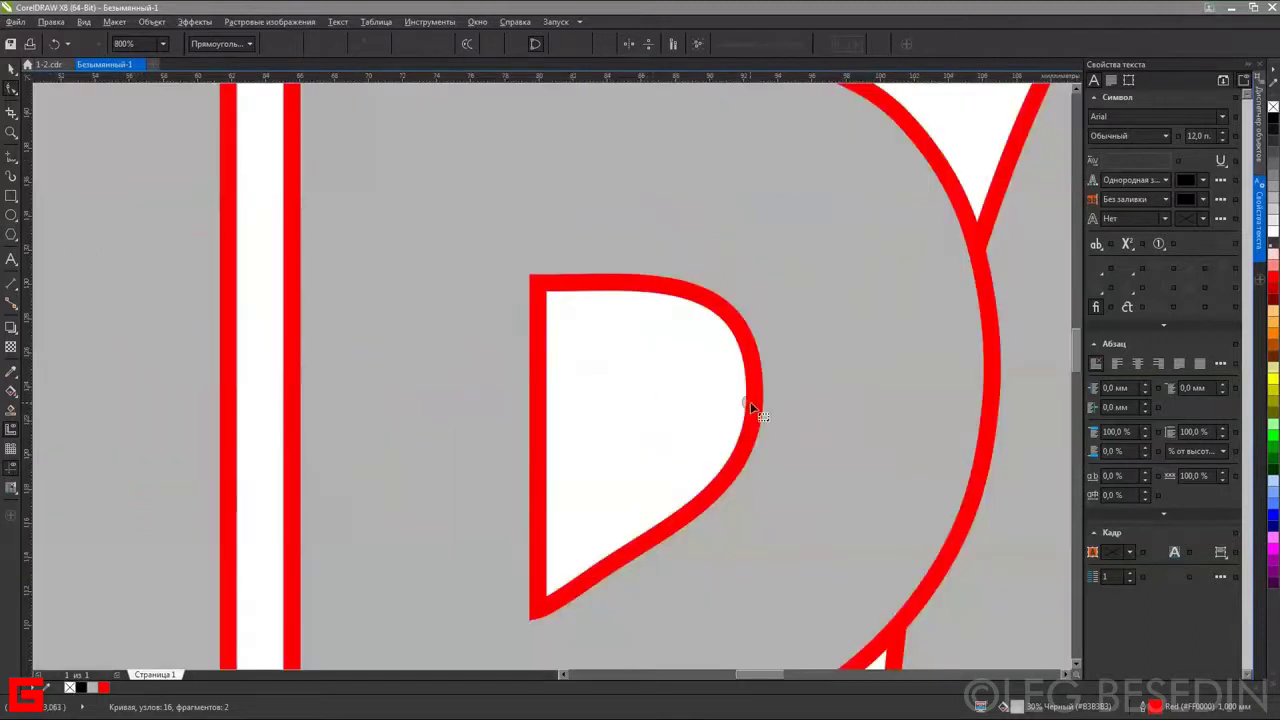
pyautogui.scroll(2, 607, 597)
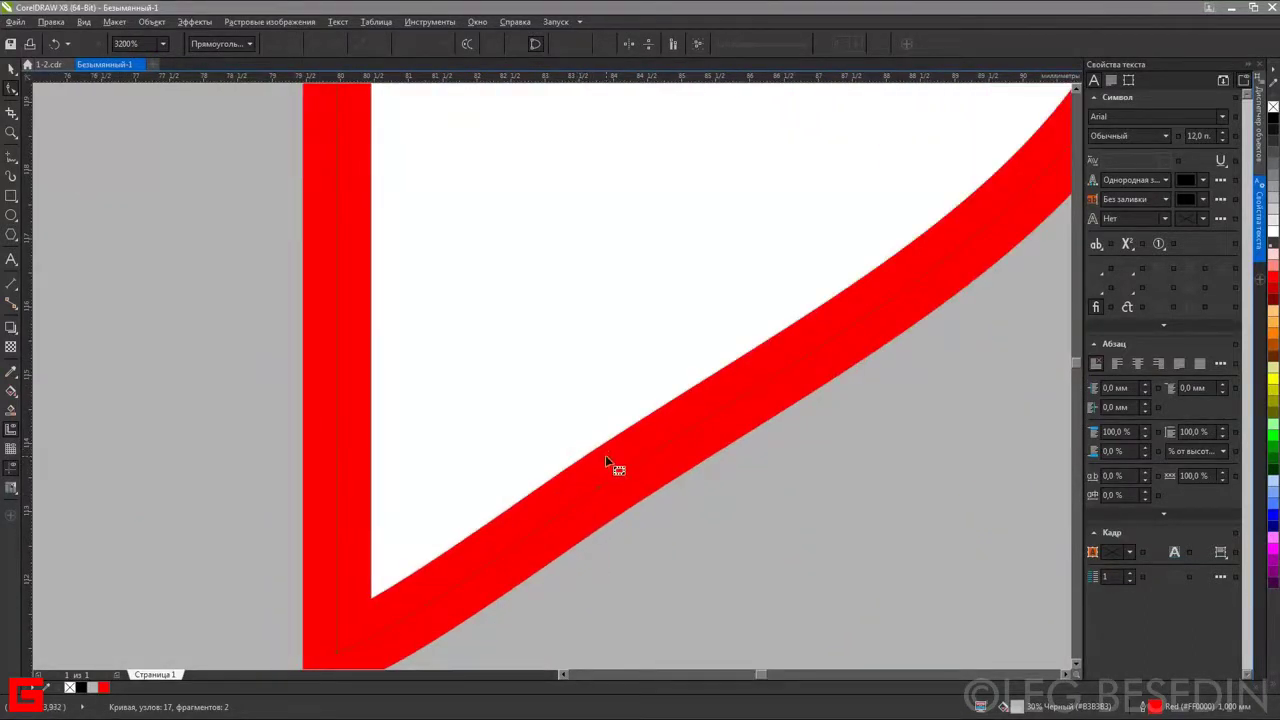
pyautogui.moveTo(566, 434); pyautogui.dragTo(620, 517)
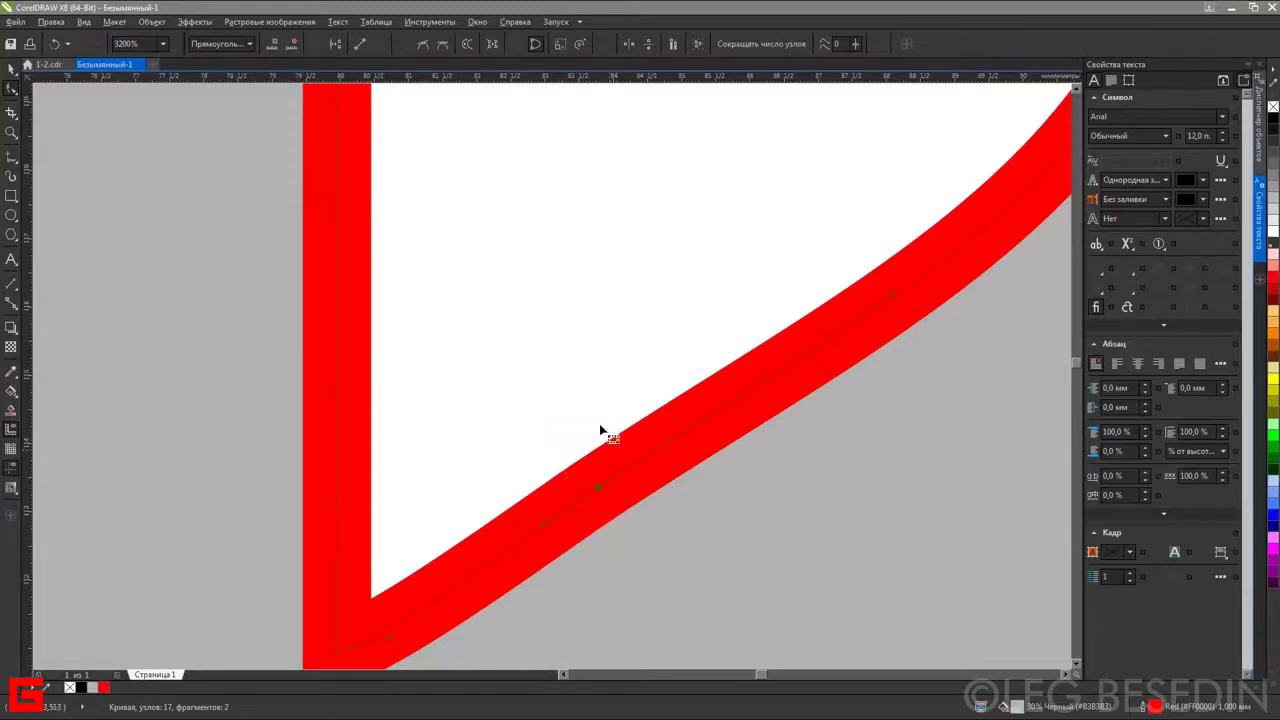
pyautogui.click(586, 363)
pyautogui.press('Delete')
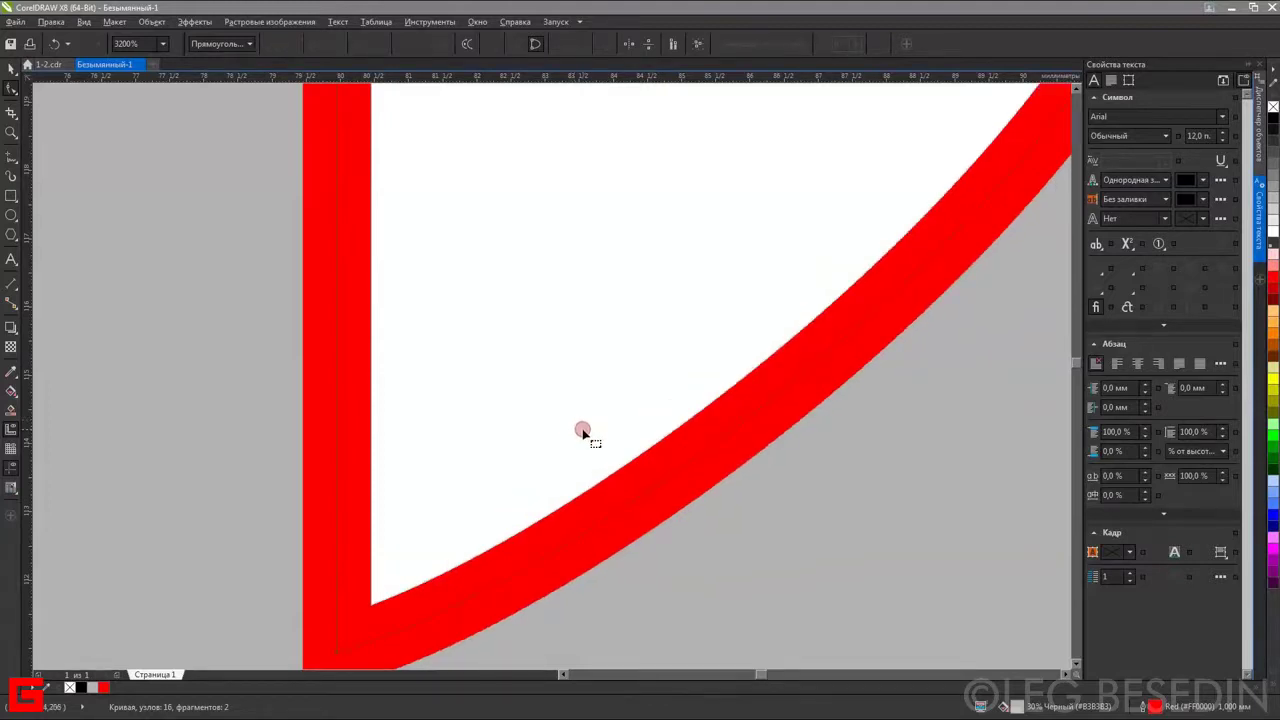
pyautogui.hotkey('ctrl', 'z')
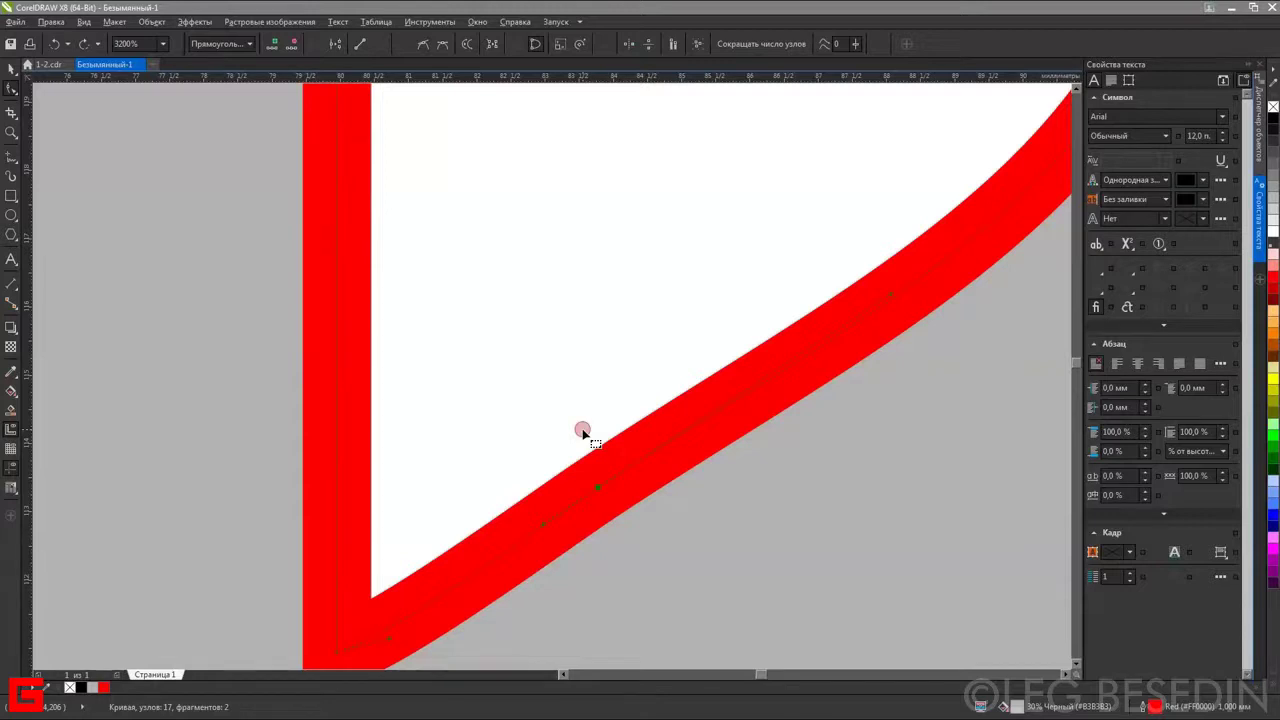
pyautogui.press('Delete')
pyautogui.scroll(-2, 583, 431)
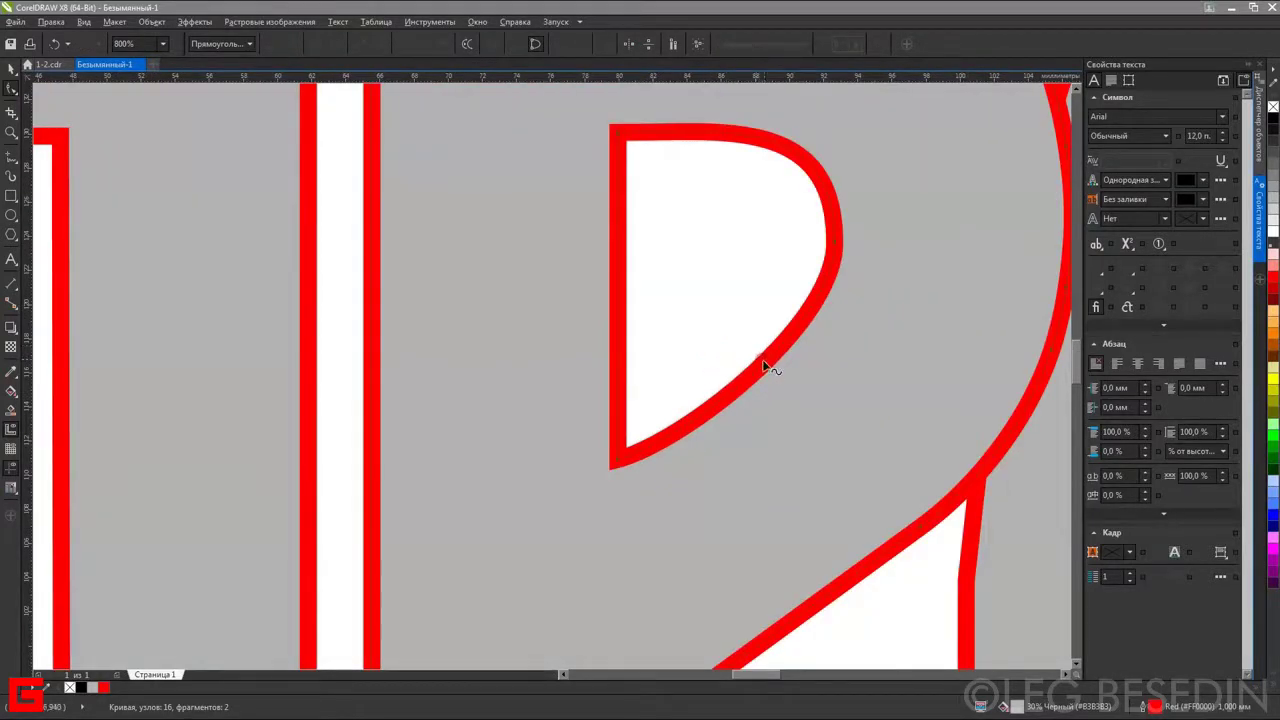
# - Inspect the rounded corner between the diagonal and stem of "Р", then examine the red "ПРАВДА" in 1-2.cdr
pyautogui.moveTo(848, 591); pyautogui.dragTo(762, 395)
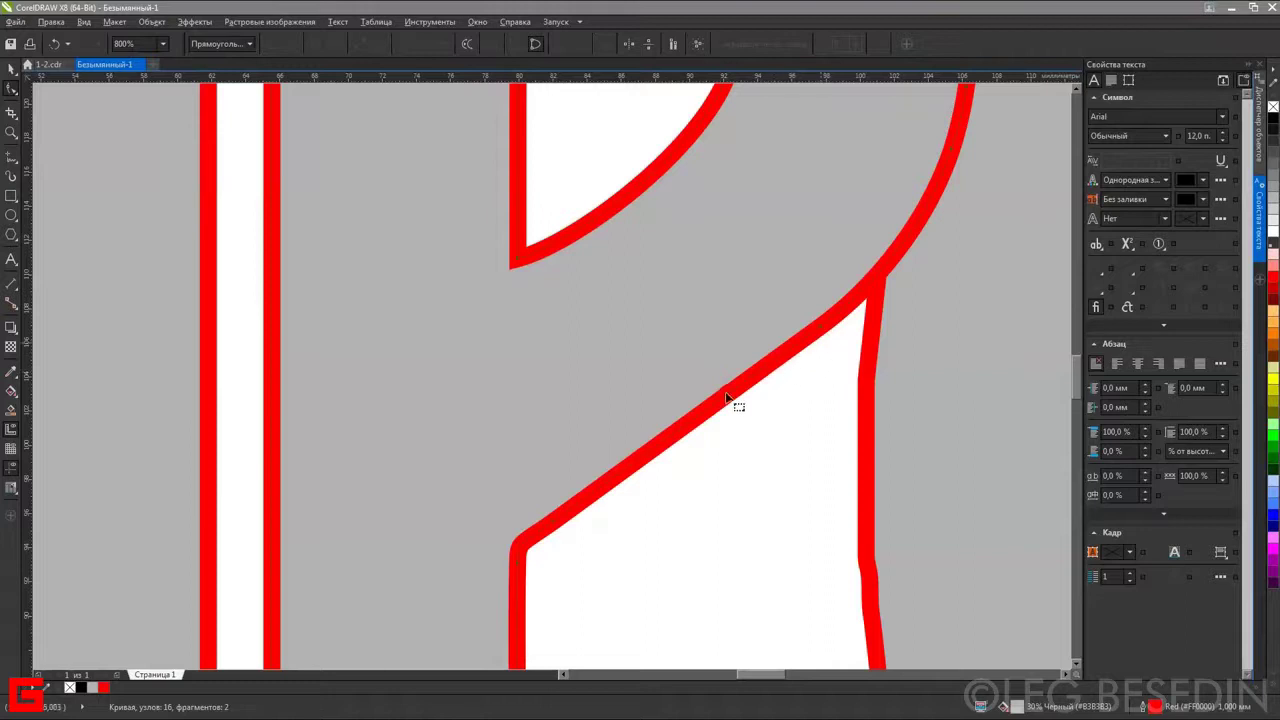
pyautogui.scroll(3, 514, 529)
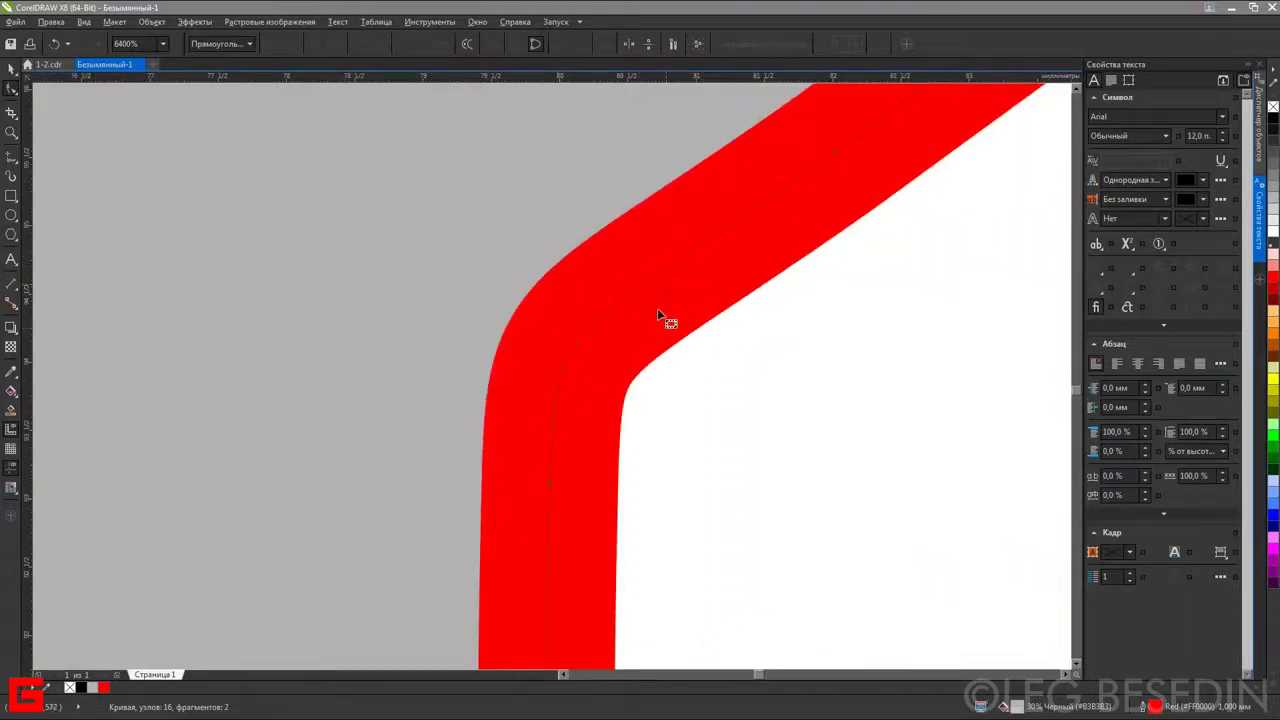
pyautogui.click(567, 358)
pyautogui.scroll(-8, 574, 376)
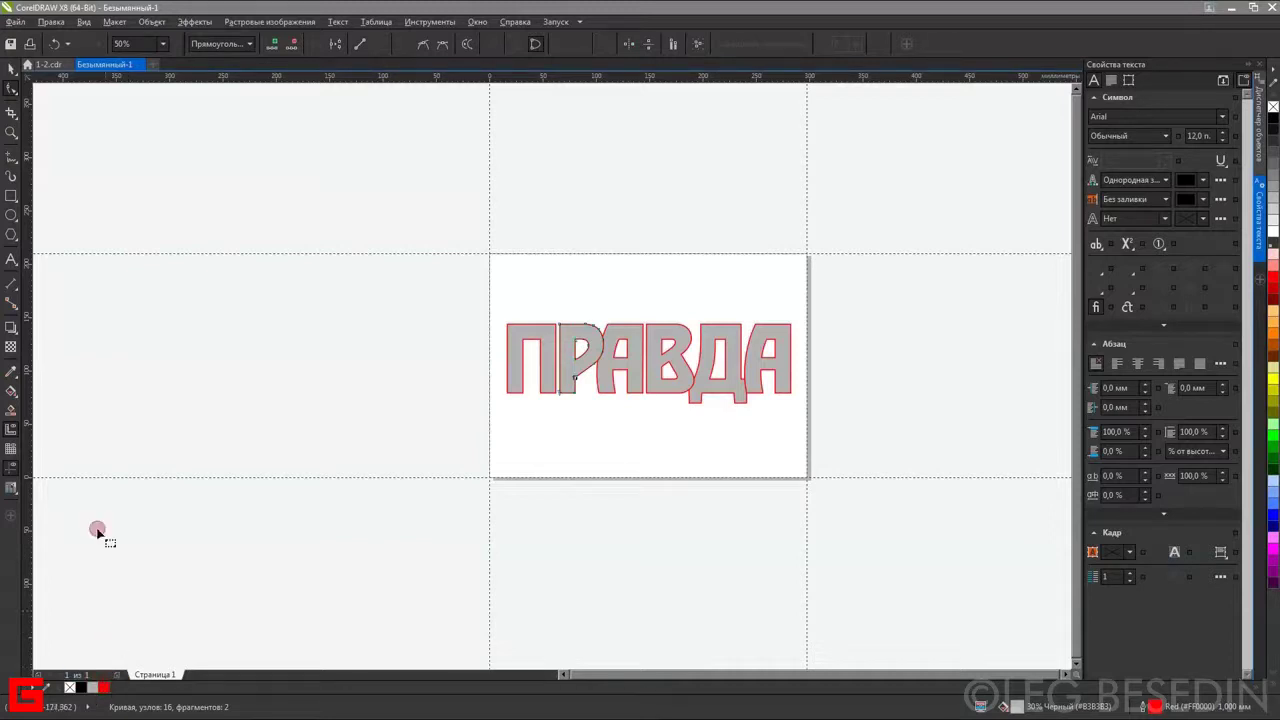
pyautogui.click(45, 65)
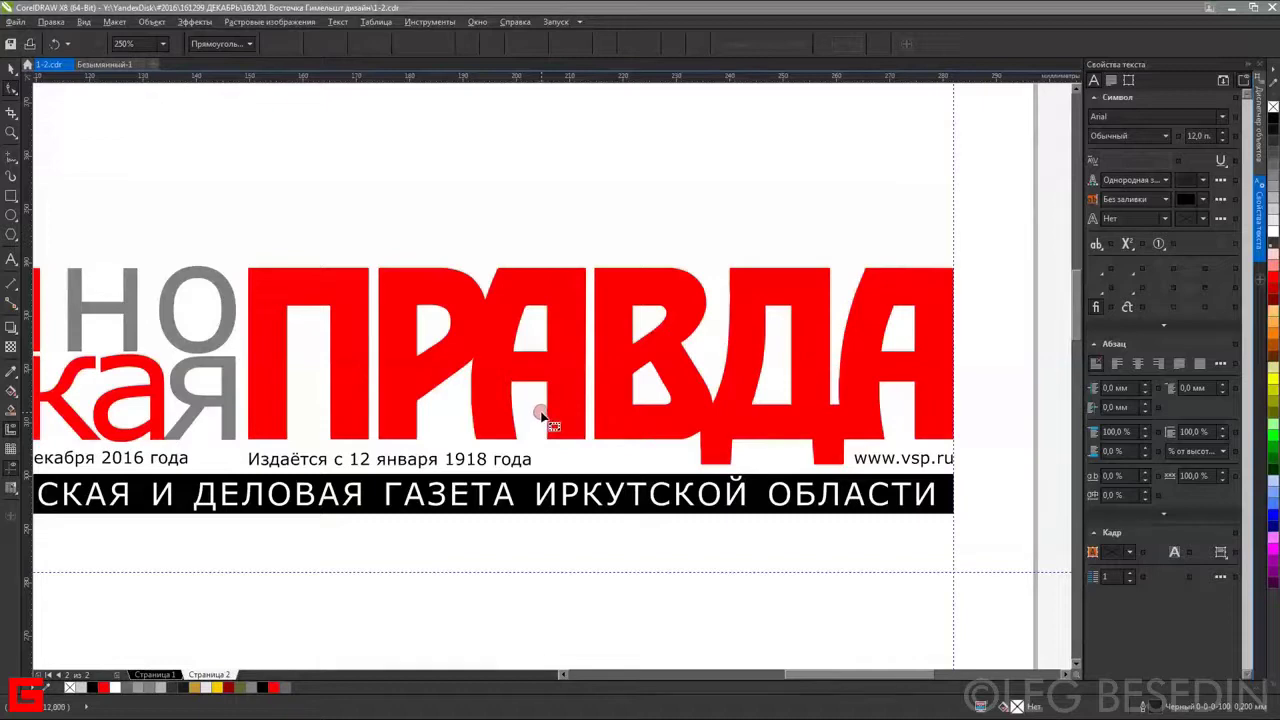
pyautogui.scroll(10, 466, 404)
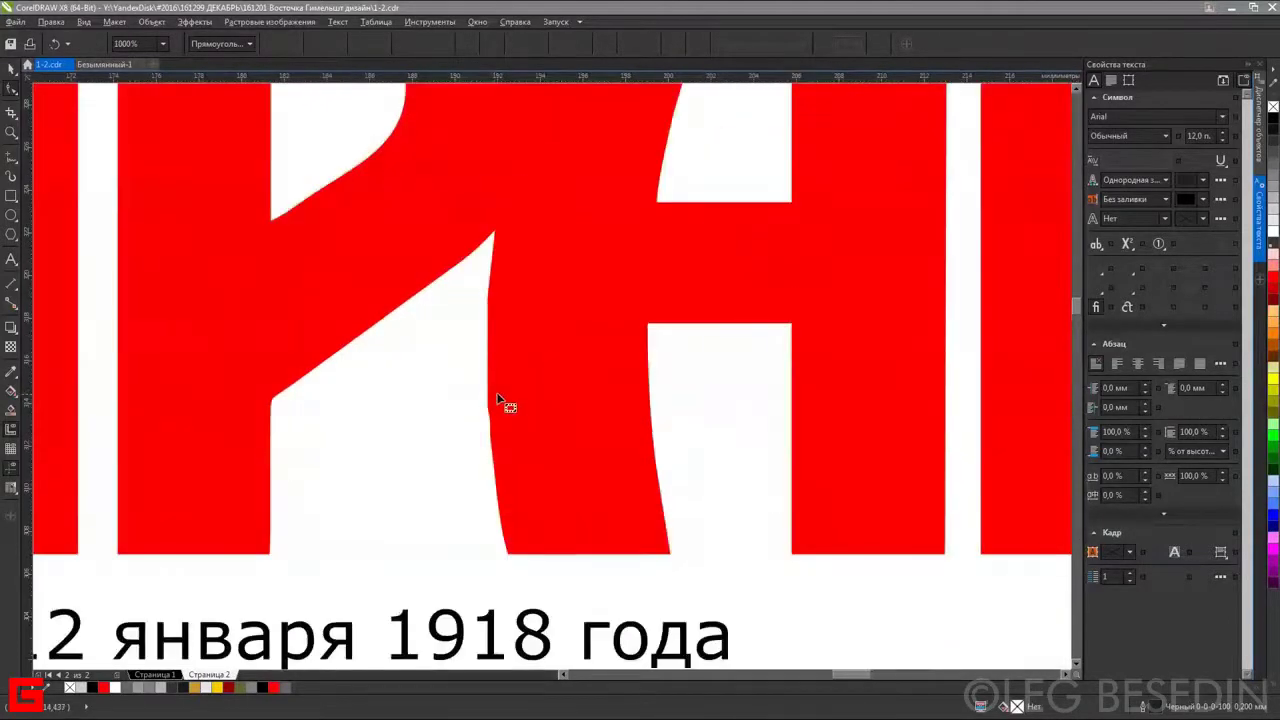
# - Return to Безымянный-1 and compare the counter of "Р" with and without its extra diagonal node, ending with the node deleted
pyautogui.hotkey('ctrl', 'Tab')
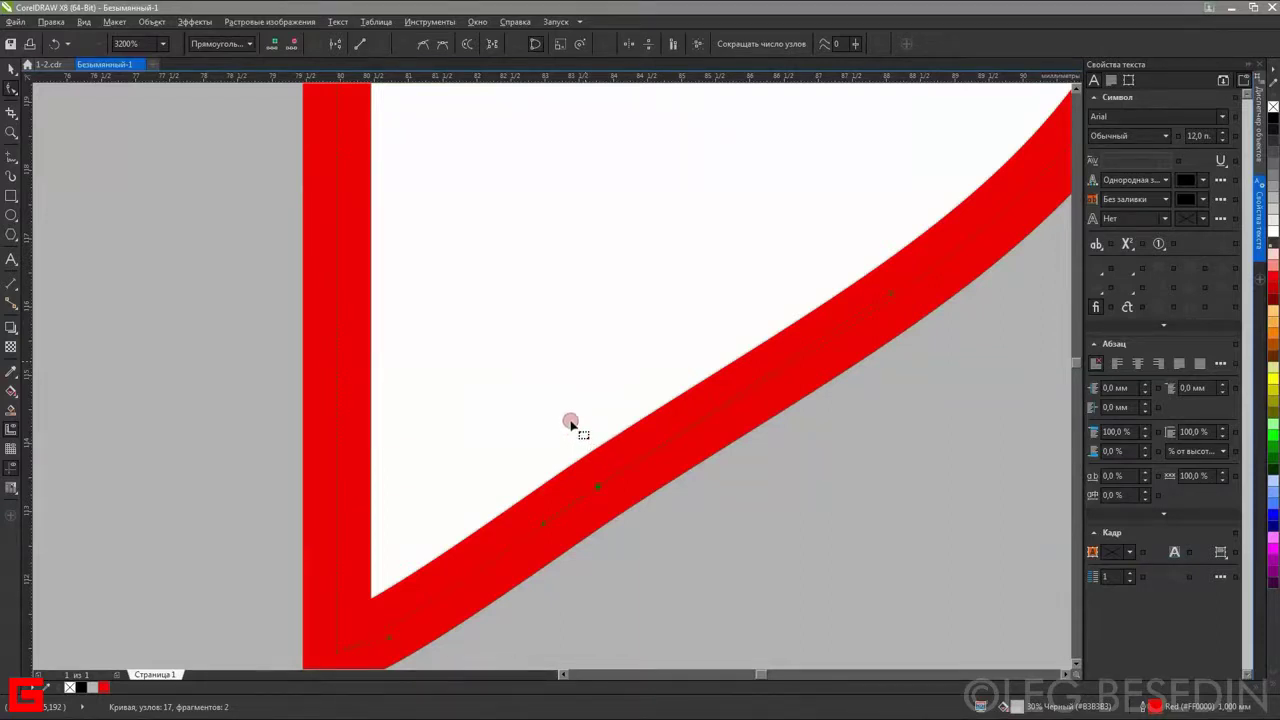
pyautogui.press('Delete')
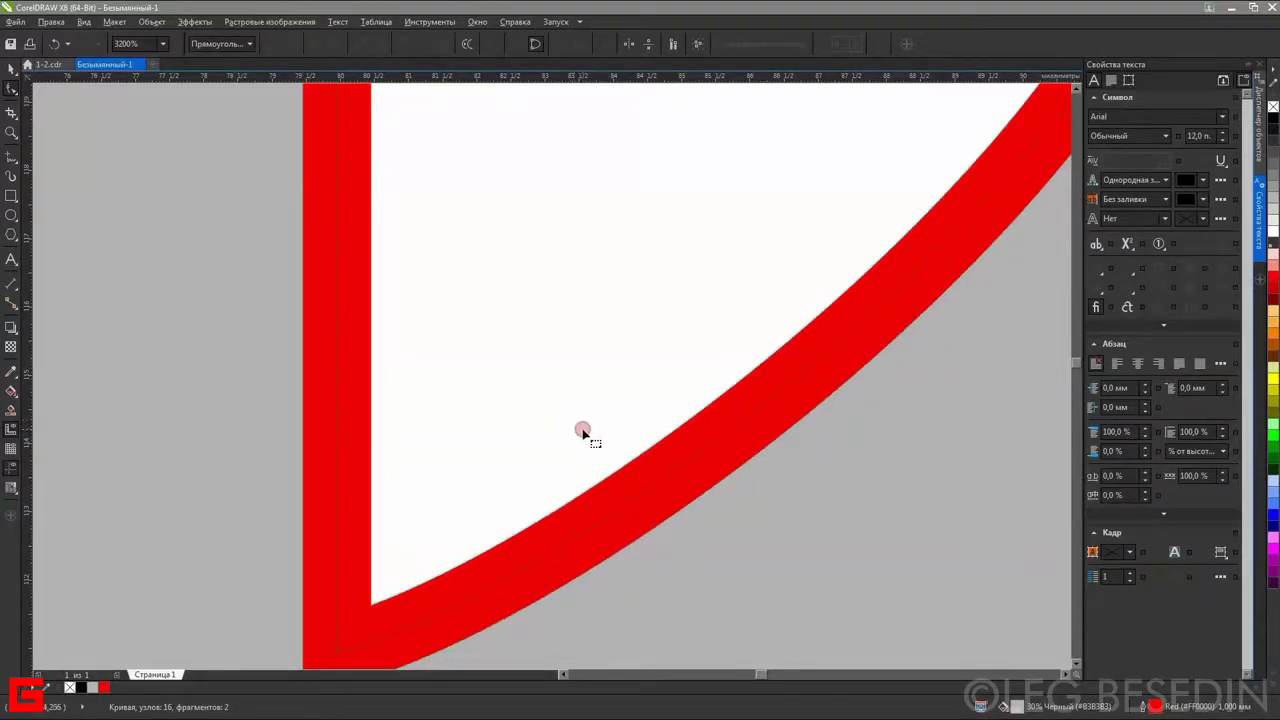
pyautogui.hotkey('ctrl', 'z')
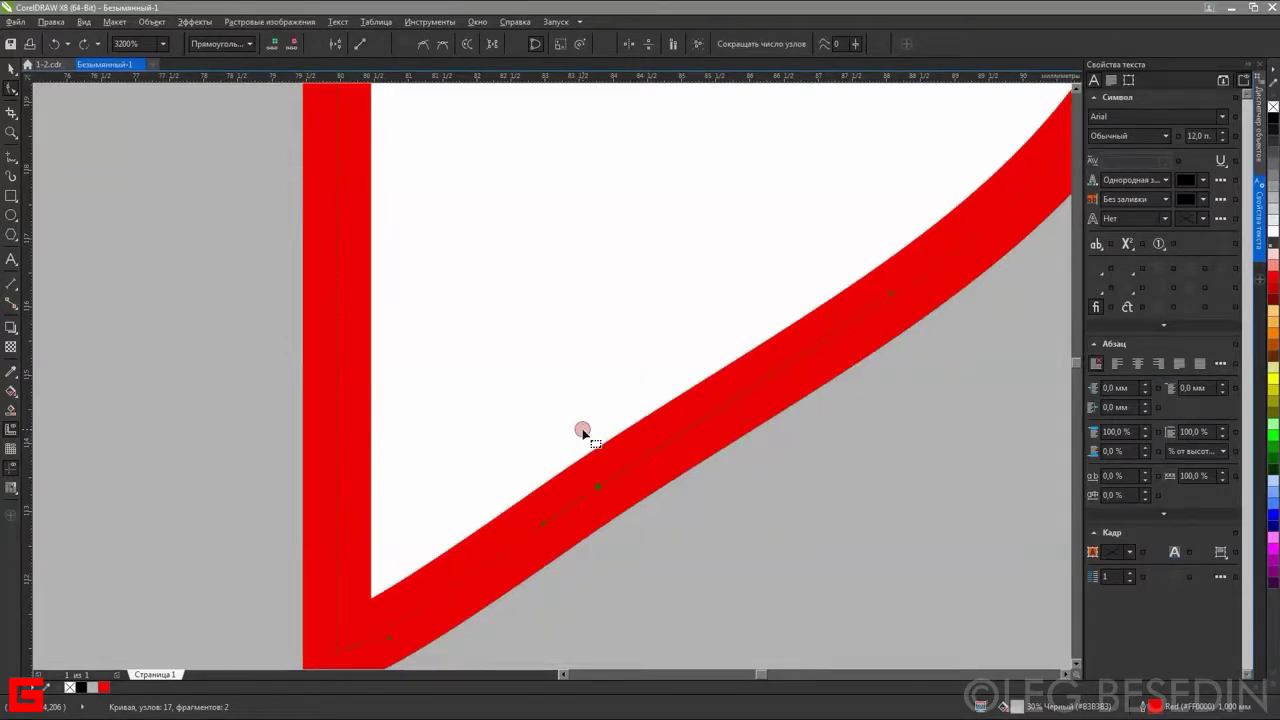
pyautogui.press('Delete')
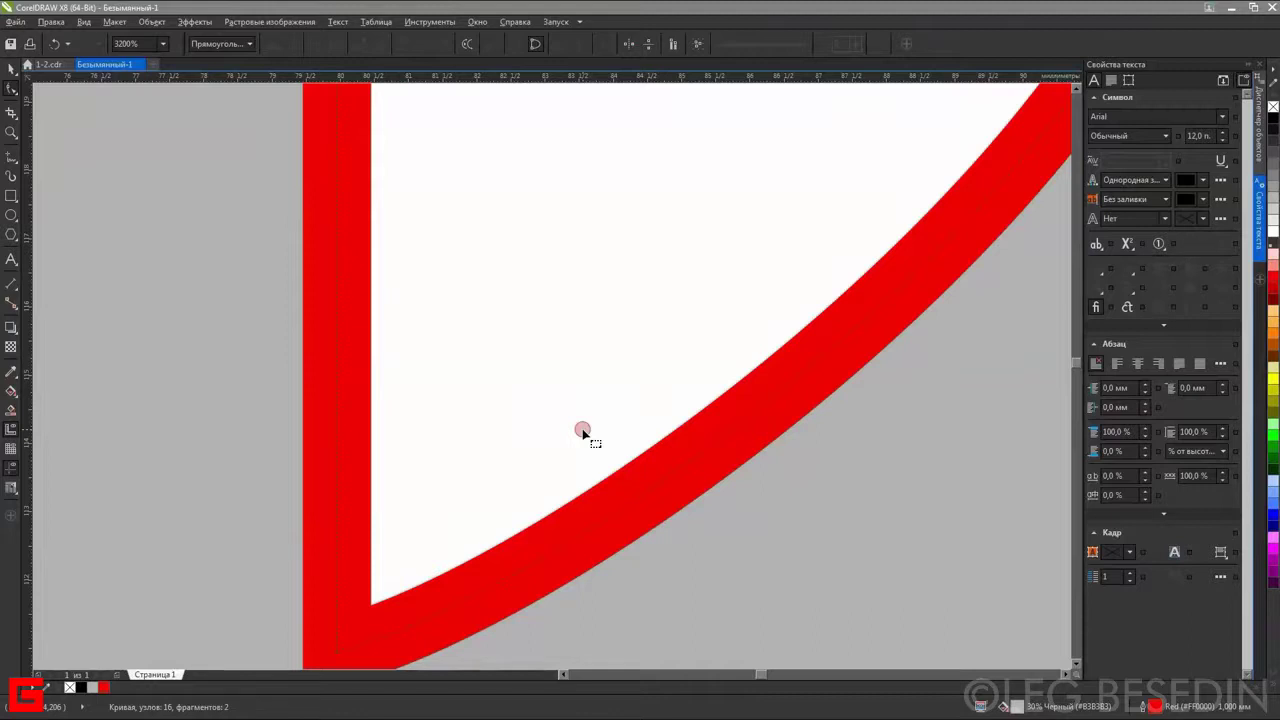
pyautogui.scroll(2, 583, 430)
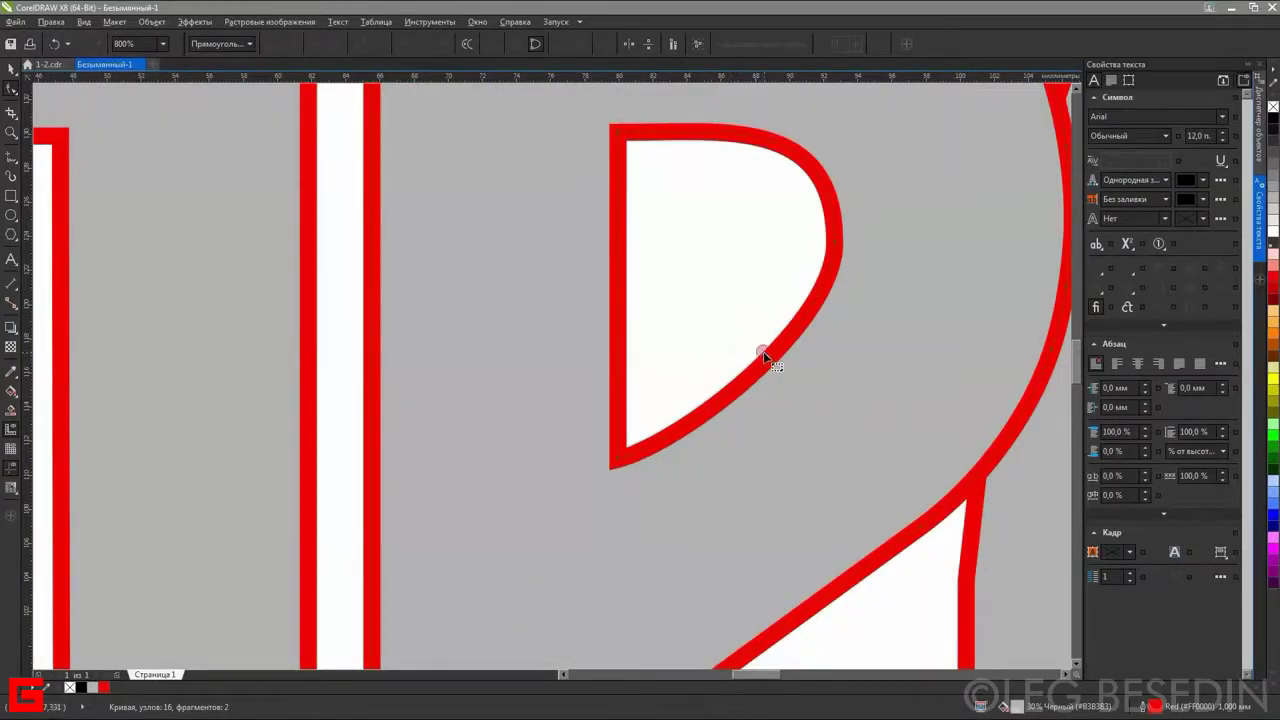
# - Examine the rounded corner where the lower diagonal of "Р" meets its stem, marking a point on the bend
pyautogui.moveTo(851, 597); pyautogui.dragTo(743, 386)
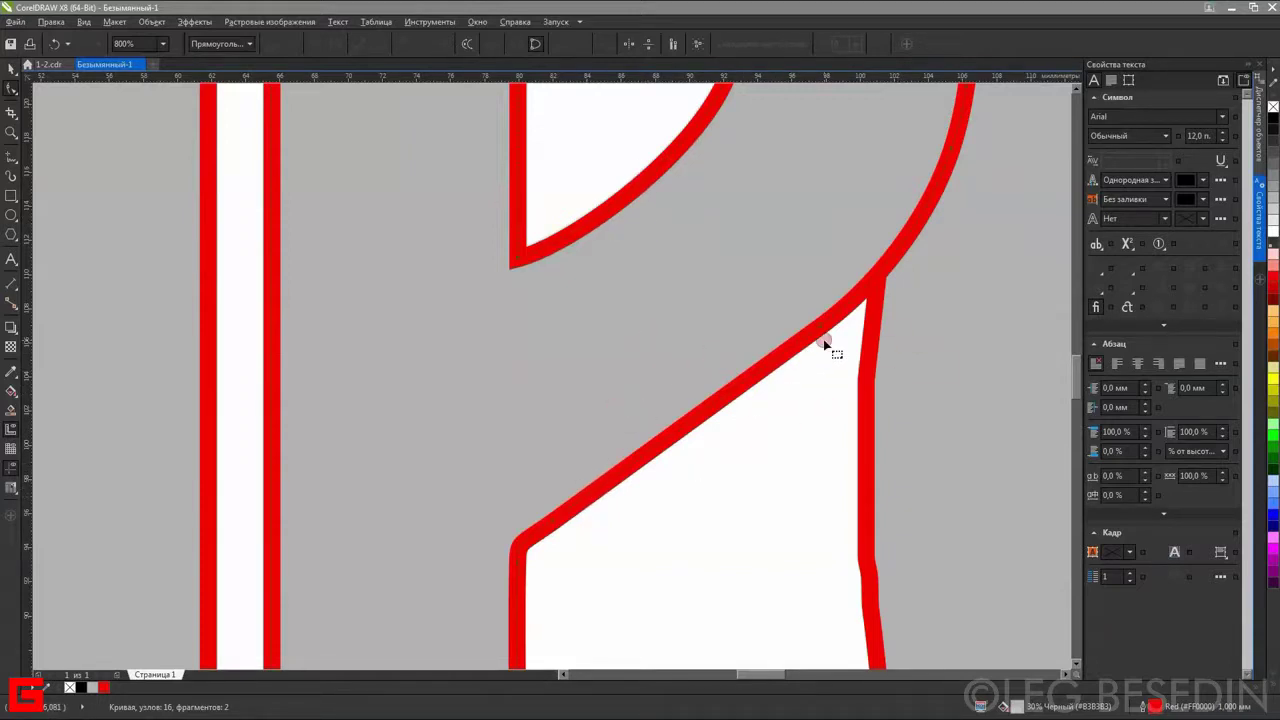
pyautogui.scroll(3, 511, 524)
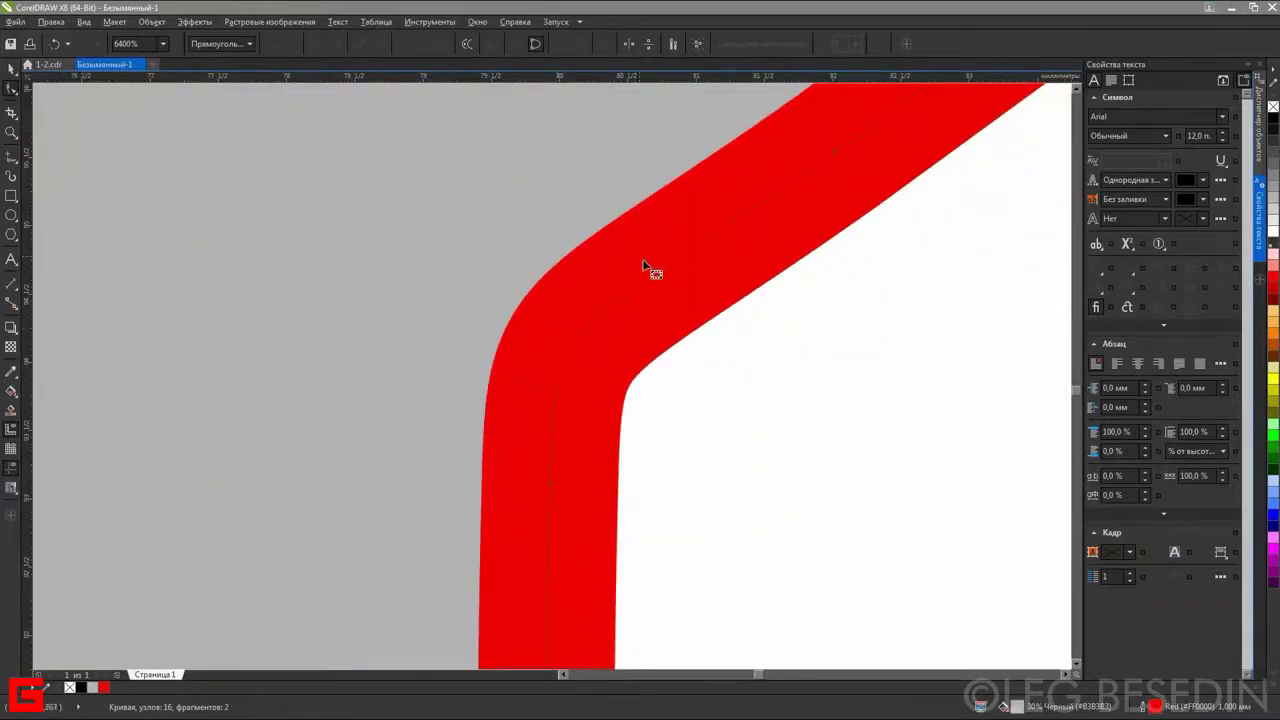
pyautogui.click(567, 363)
pyautogui.scroll(-3, 574, 376)
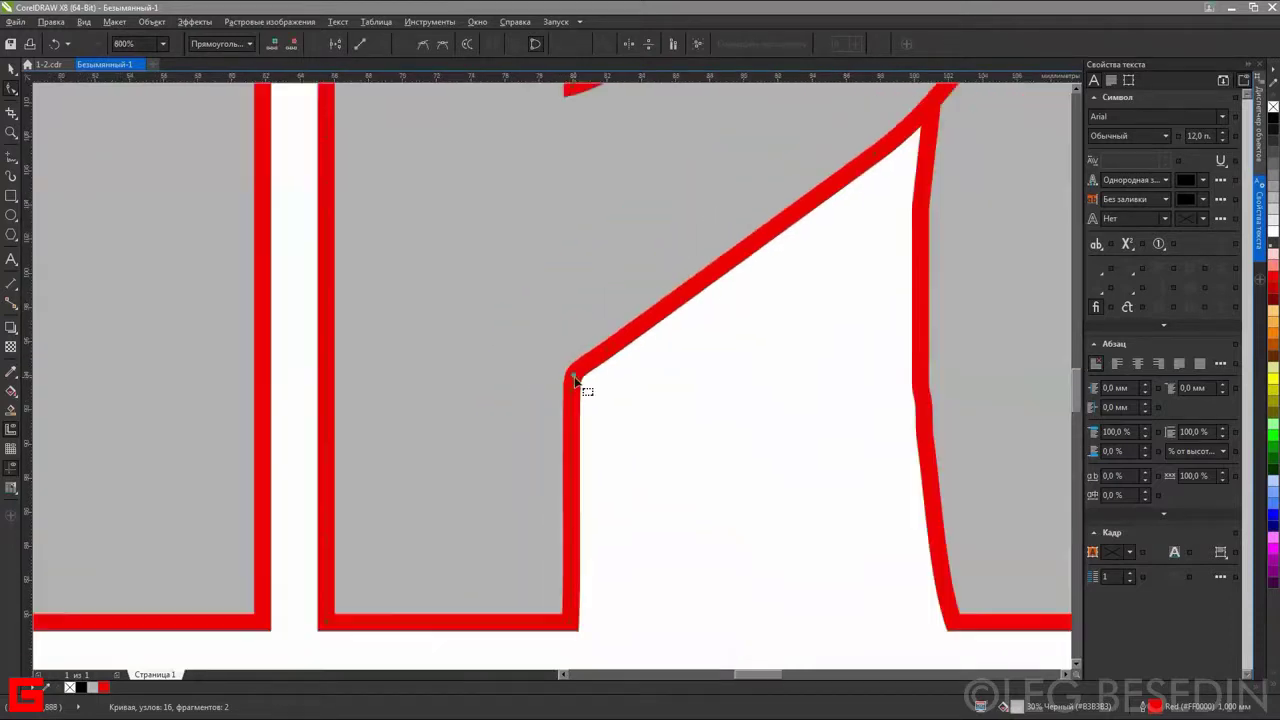
pyautogui.scroll(-4, 575, 378)
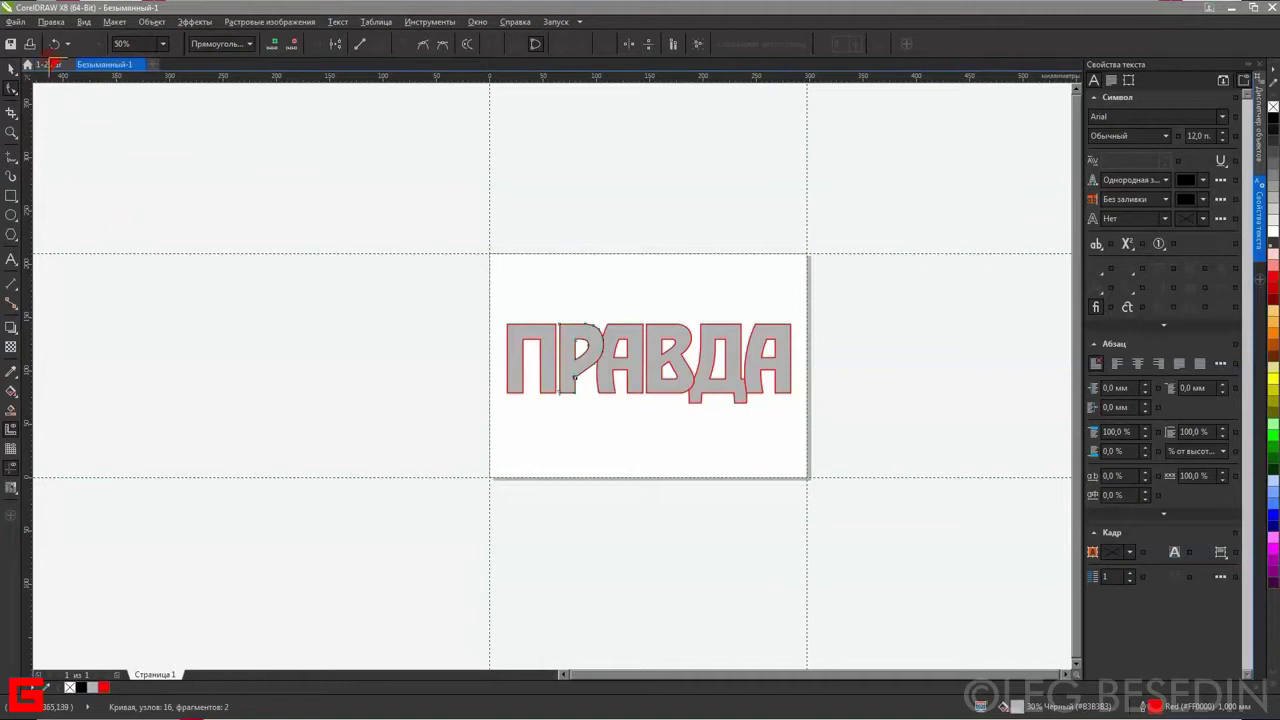
# - Switch to 1-2.cdr and examine the uneven left edge of the first "А" in the red word "ПРАВДА"
pyautogui.click(48, 64)
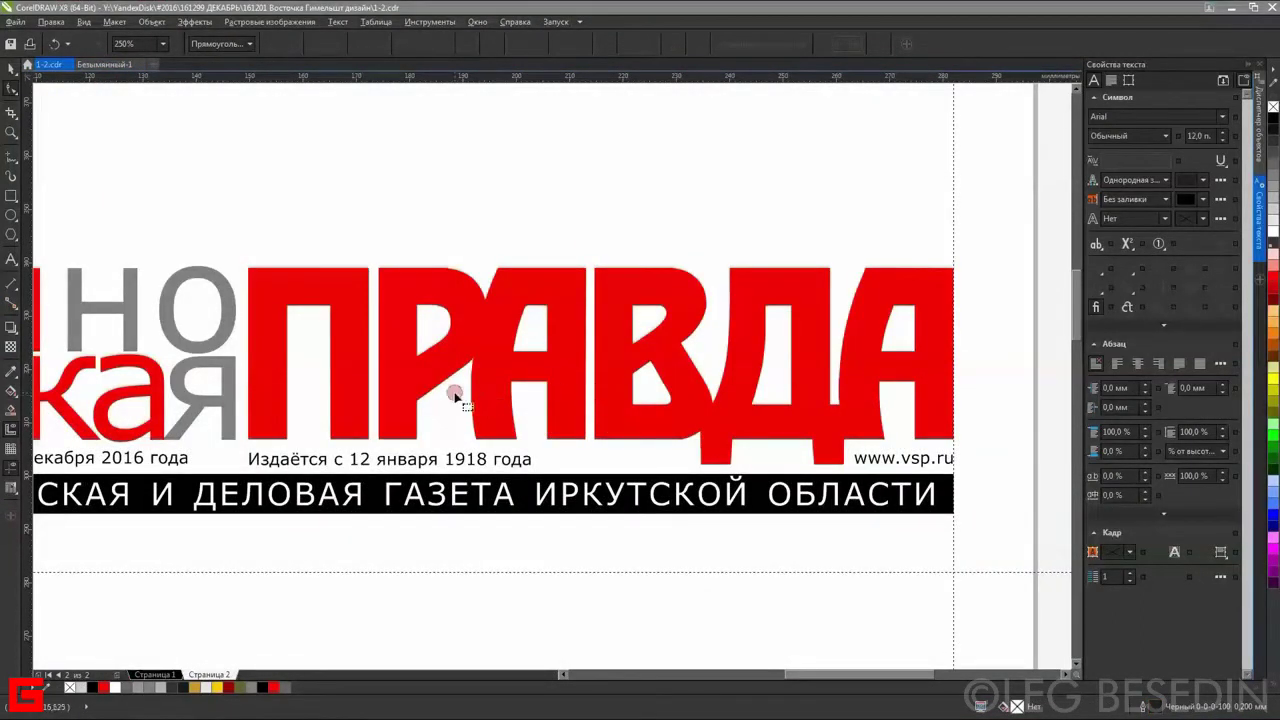
pyautogui.scroll(5, 464, 400)
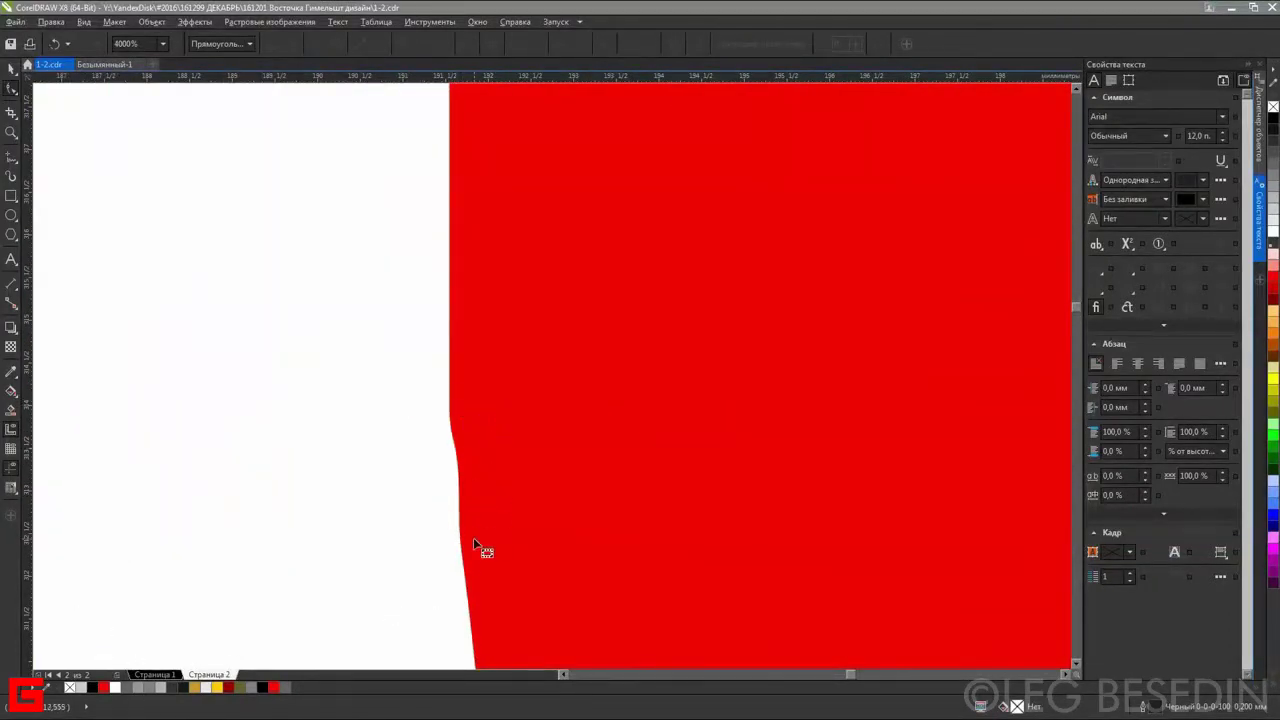
pyautogui.scroll(-3, 420, 480)
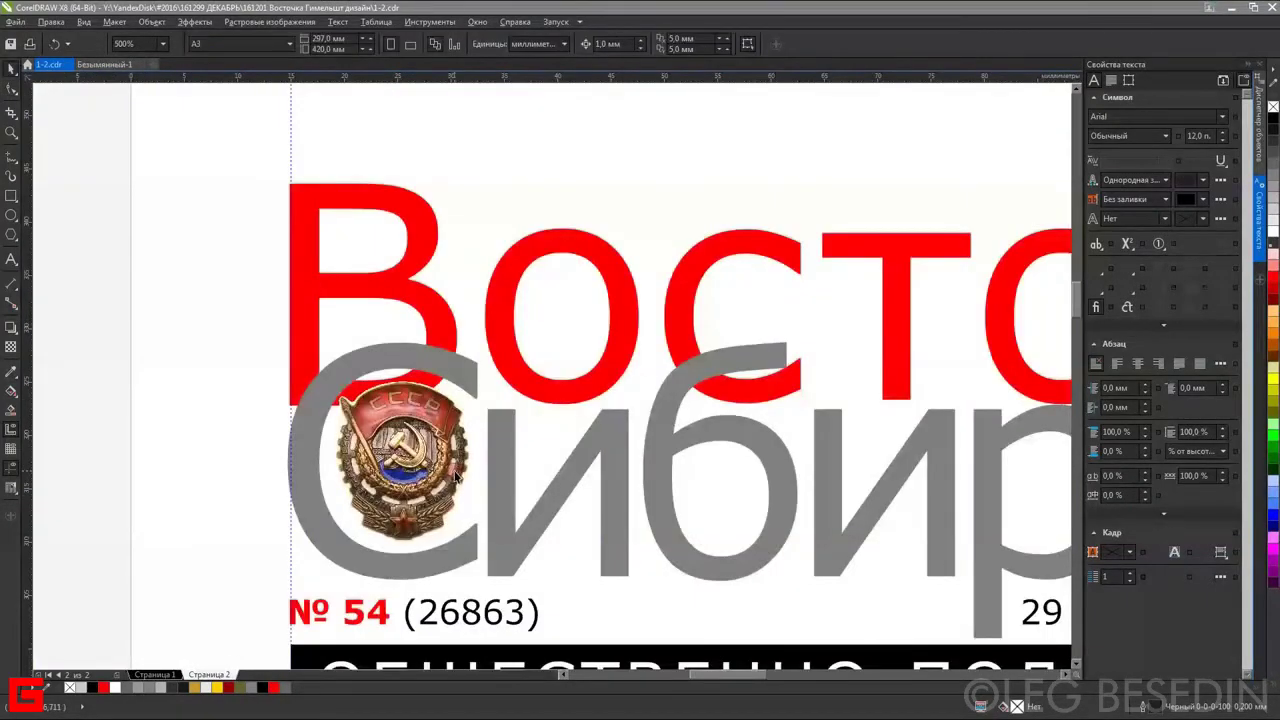